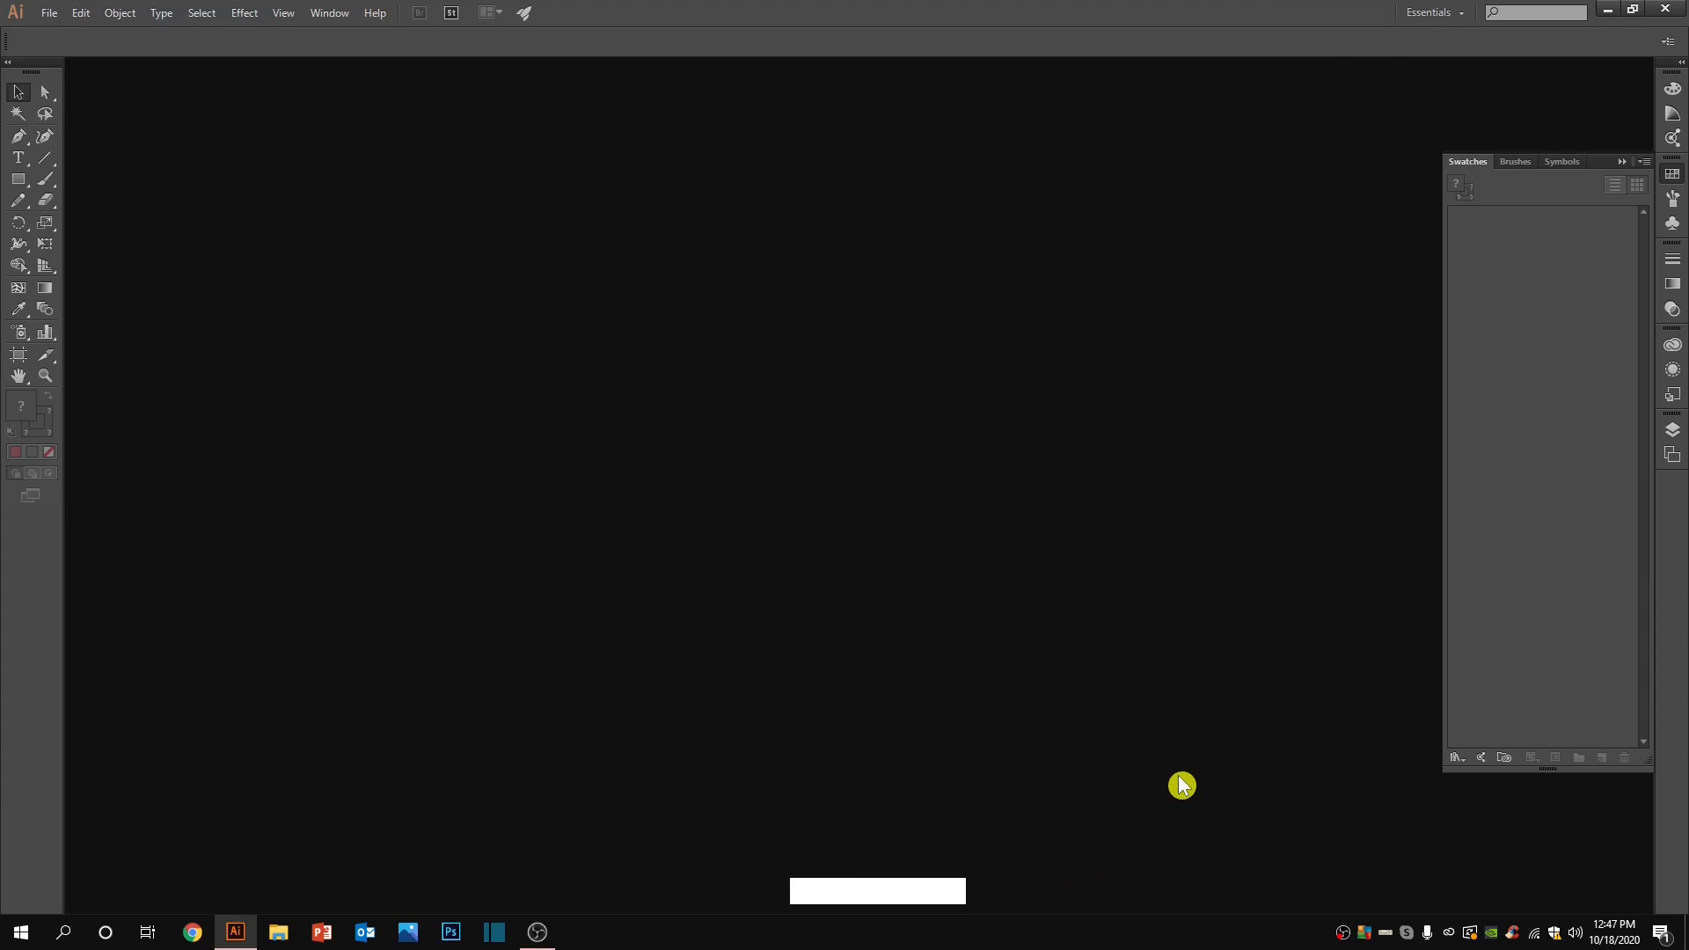
Step: Open the image plus-size-clothing-6xl-men-039-s-plaid-shirts from the PLAID FOR SHIRTS folder
click(41, 12)
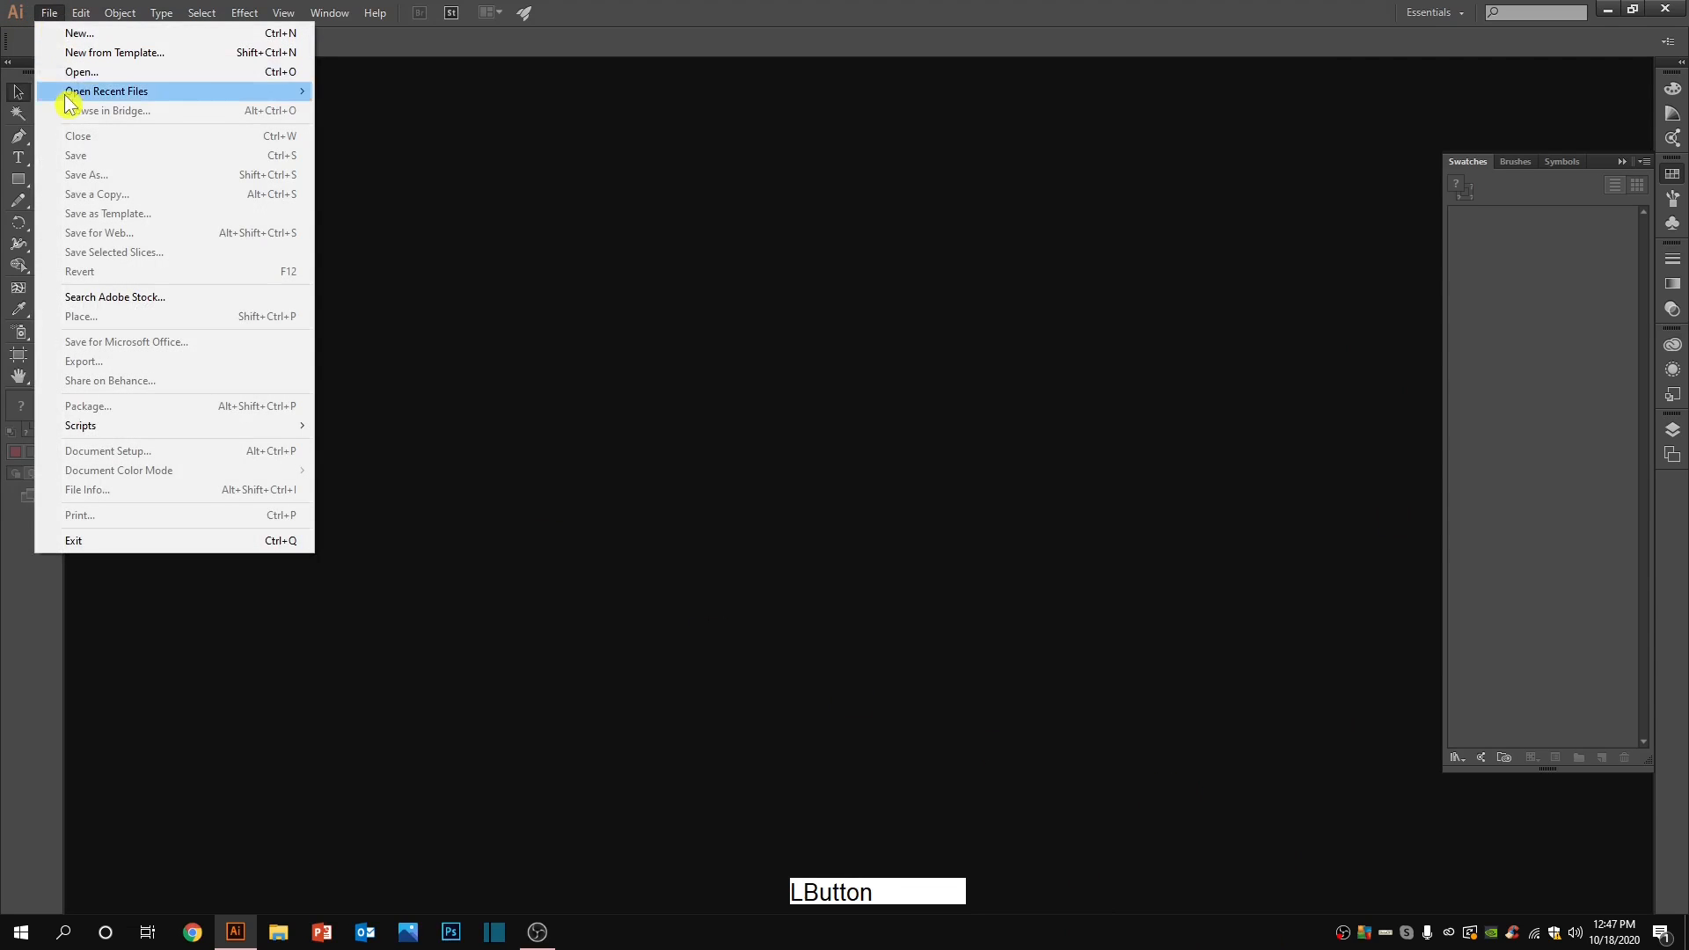
click(68, 74)
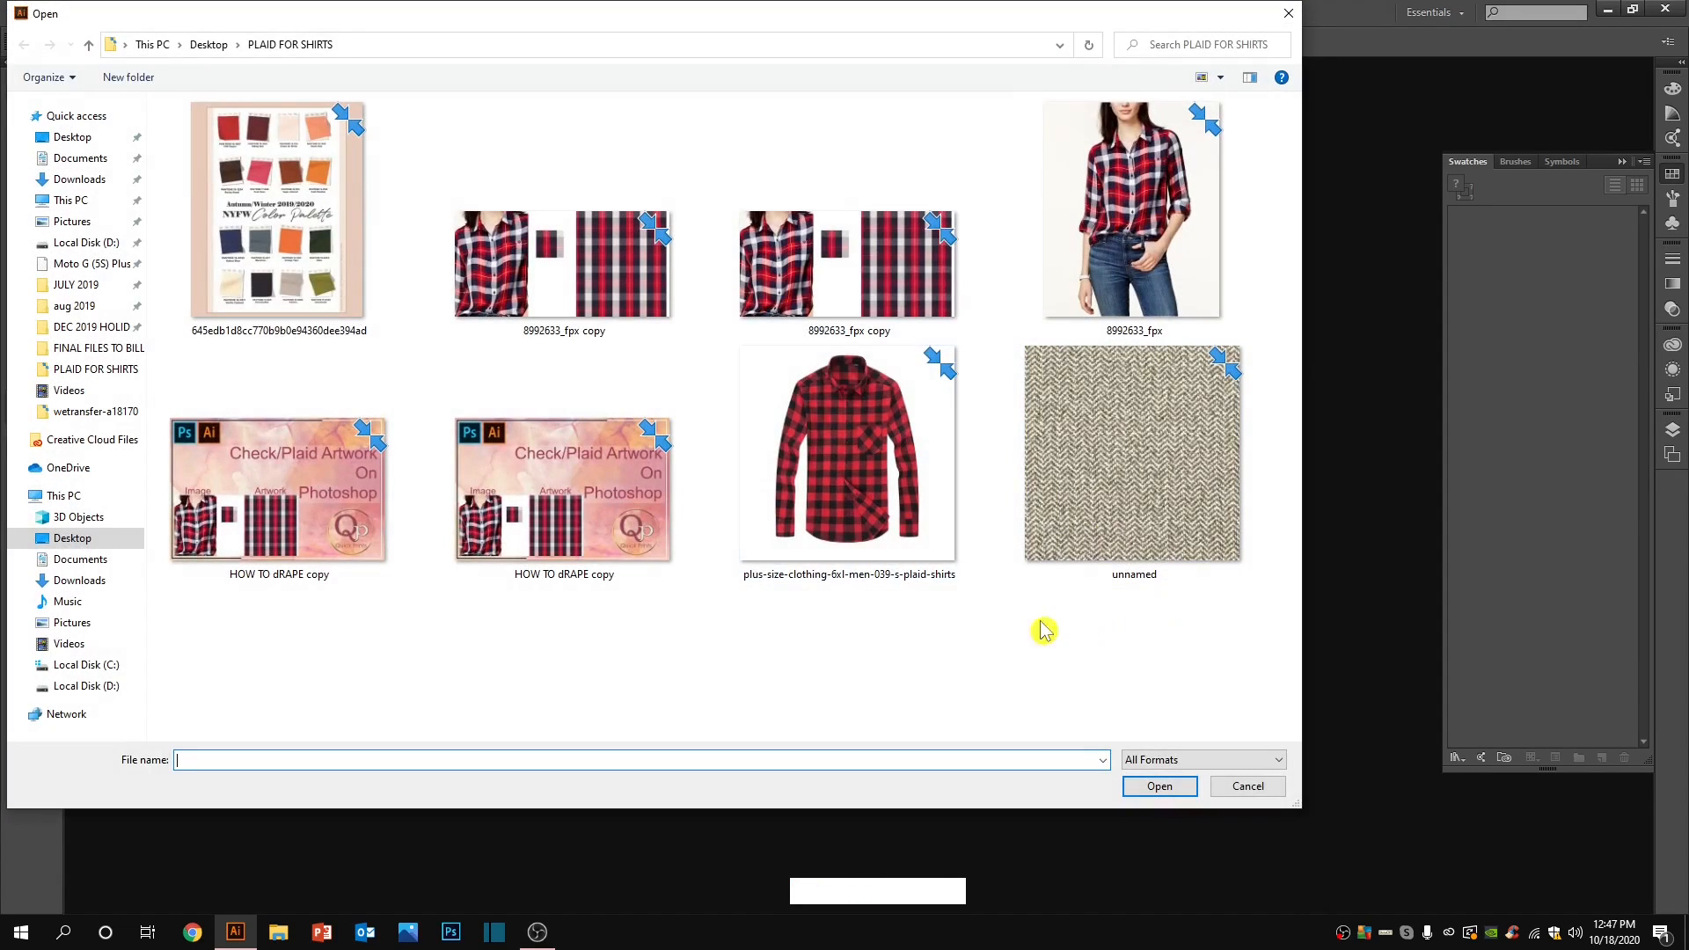
double_click(886, 505)
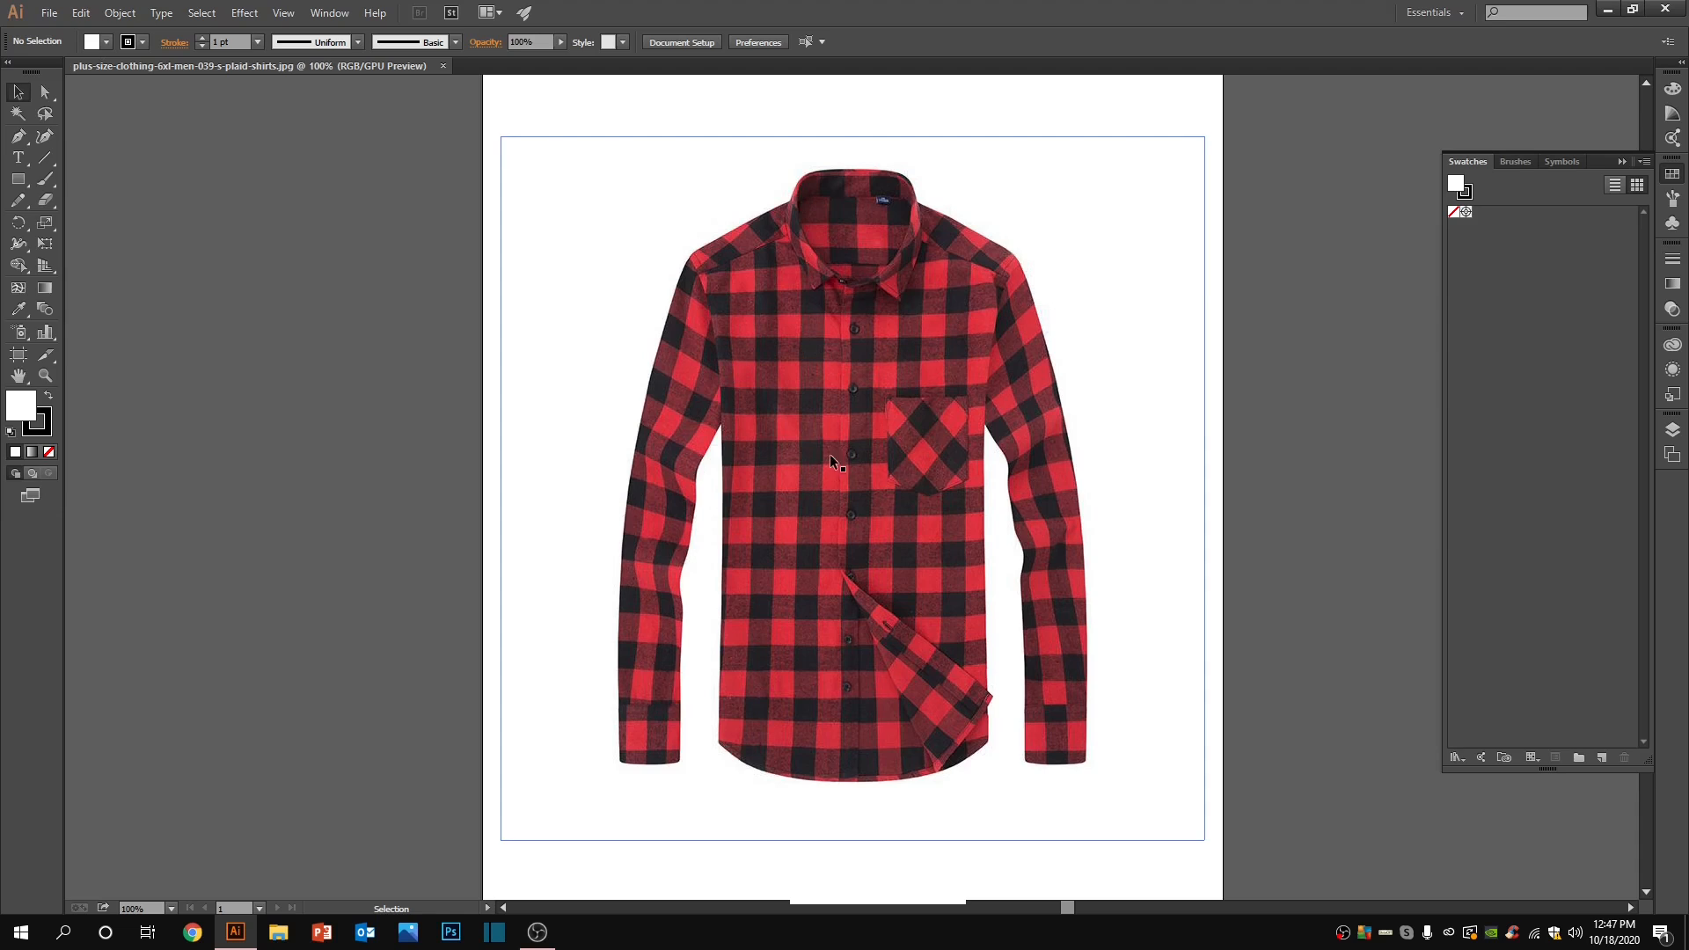
Step: Select the shirt image, show the rulers and switch their units to inches
click(775, 352)
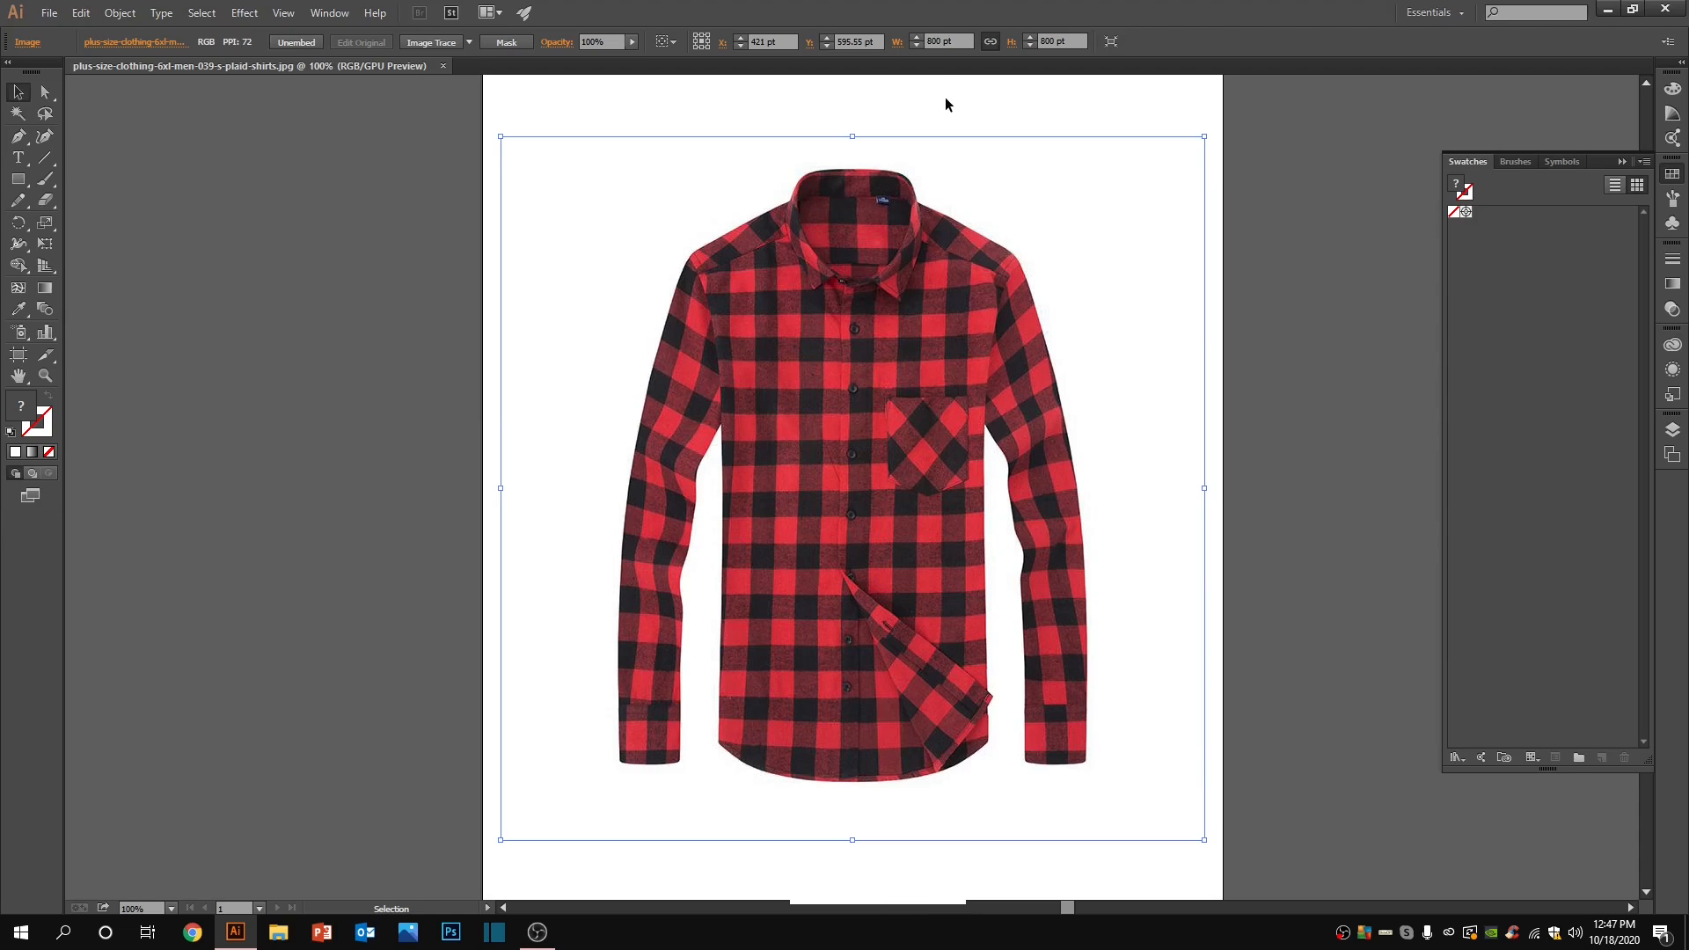
key(ctrl)
key(ctrl+r)
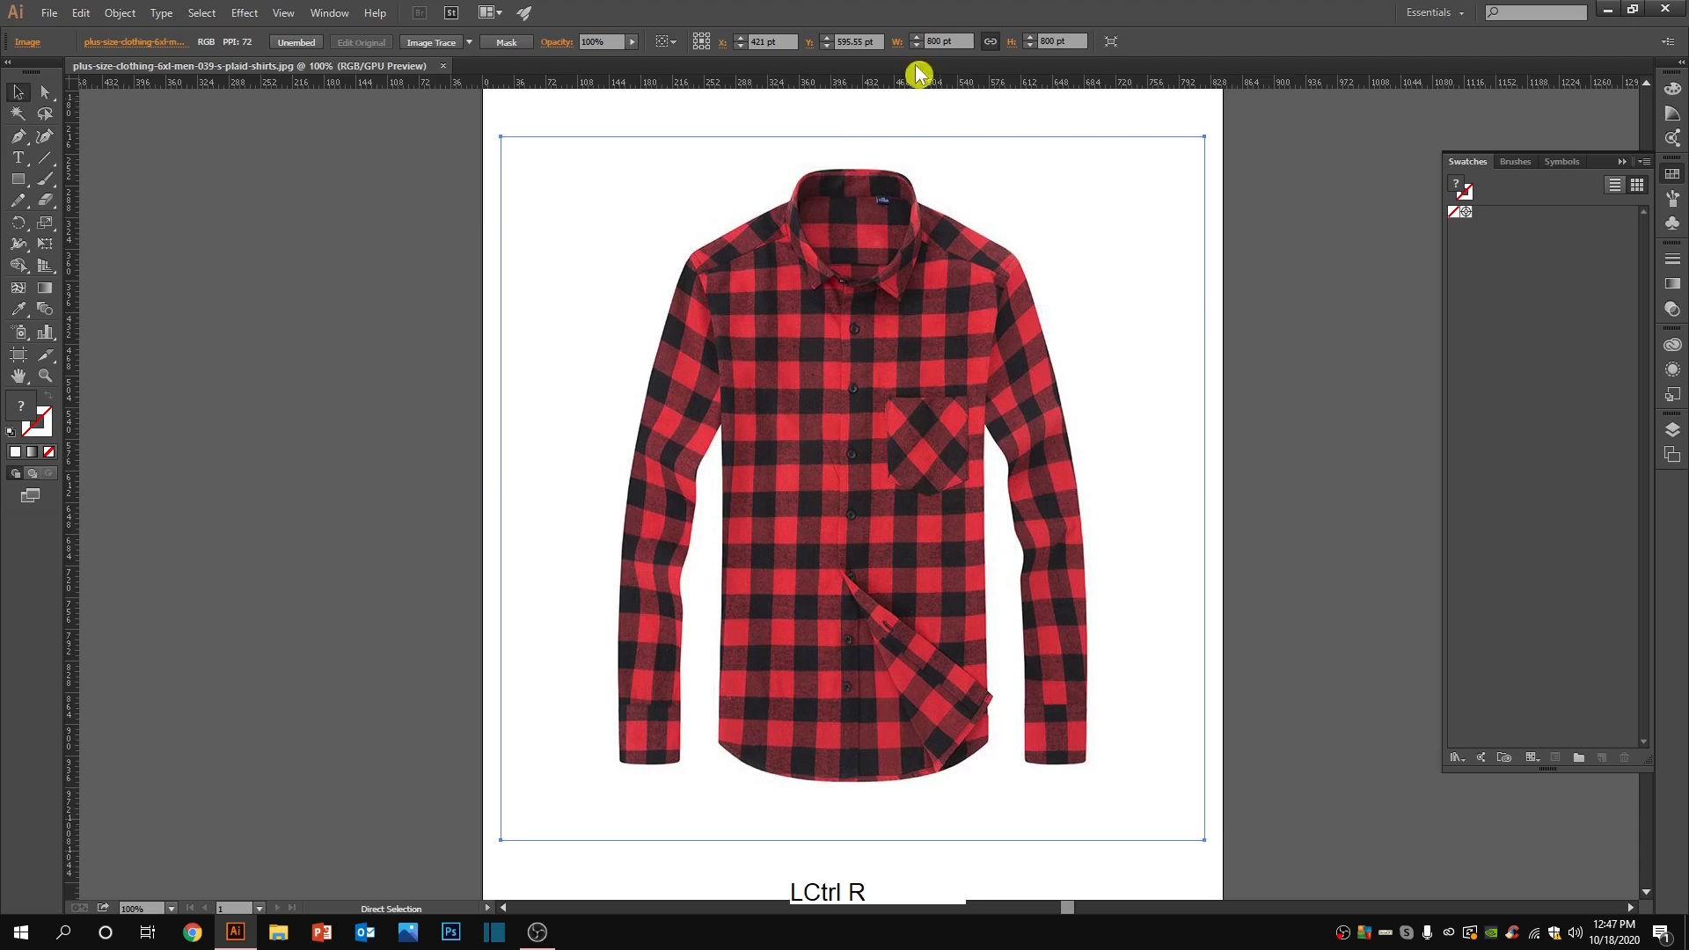
right_click(914, 86)
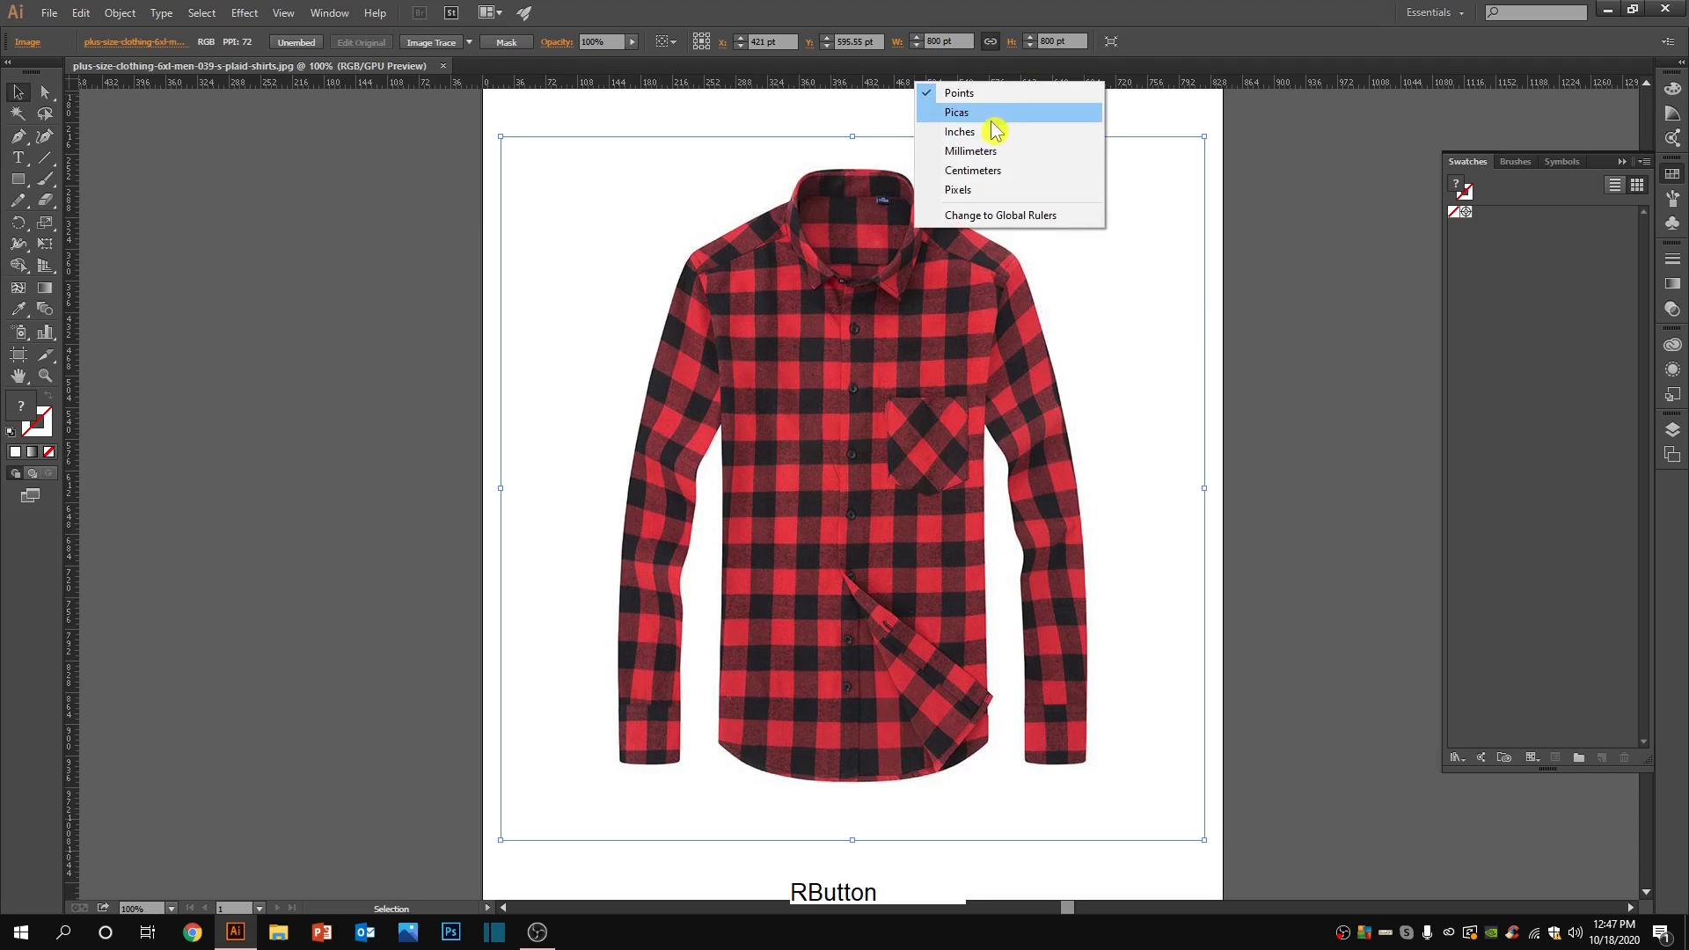
click(988, 134)
Step: Resize the shirt image to 29 in wide by 29 in high
click(941, 42)
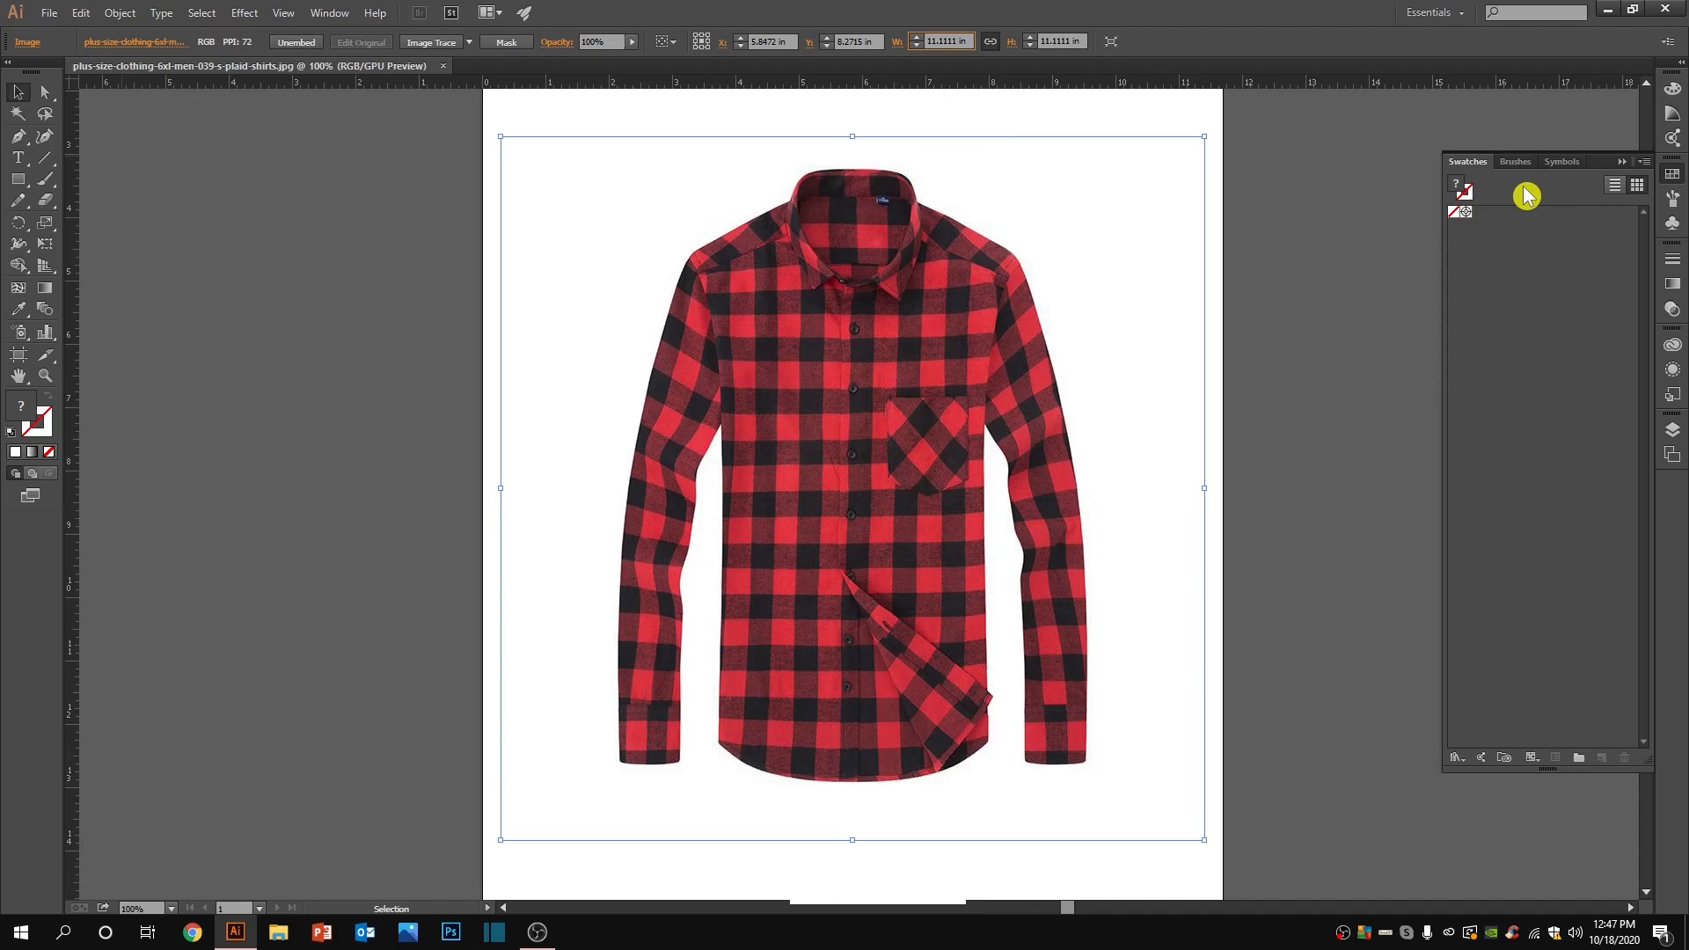
key(ctrl+a)
text(2)
click(1055, 42)
key(ctrl+a)
text(2)
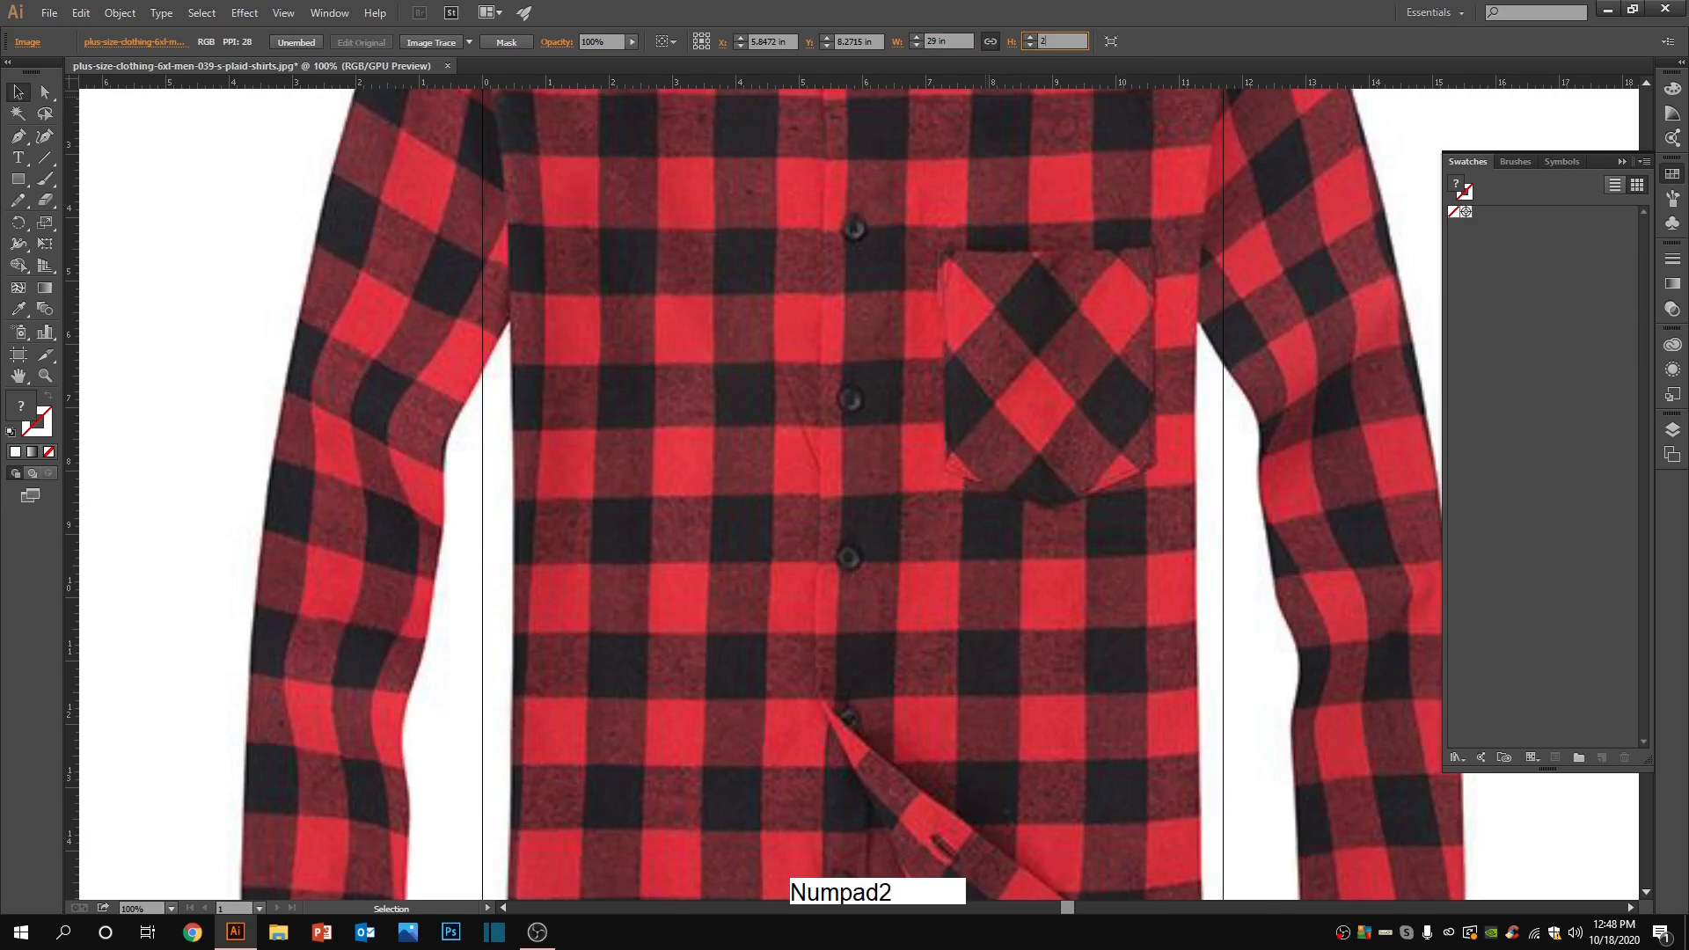
key(Return)
click(1066, 42)
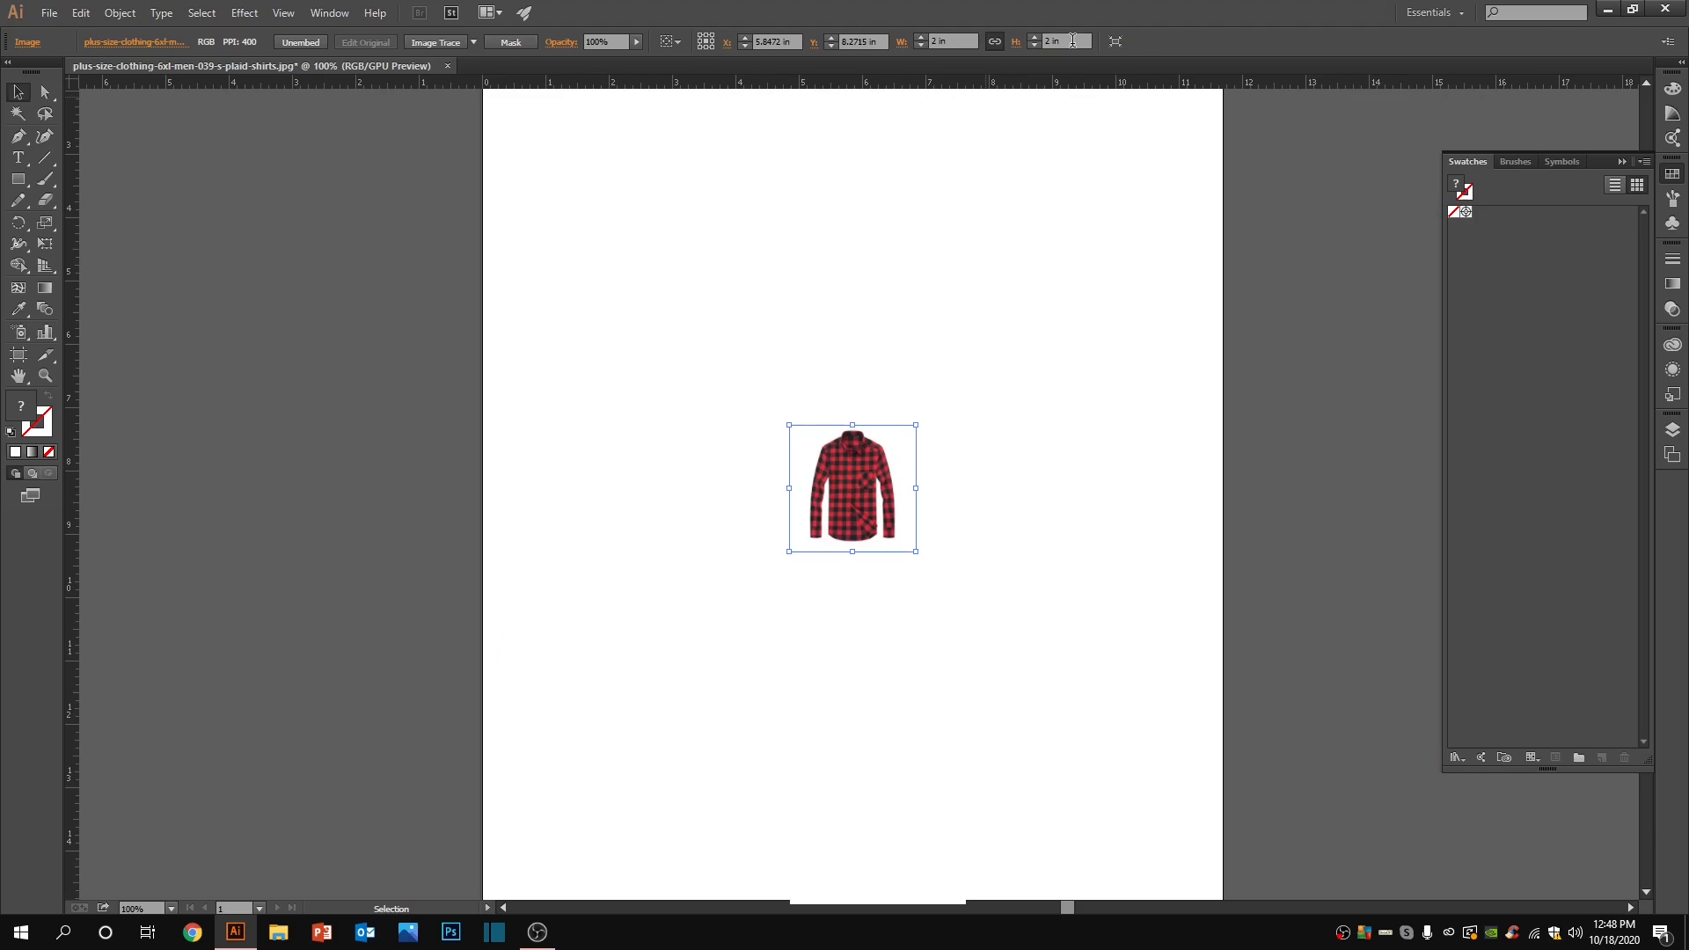
text(29)
key(Return)
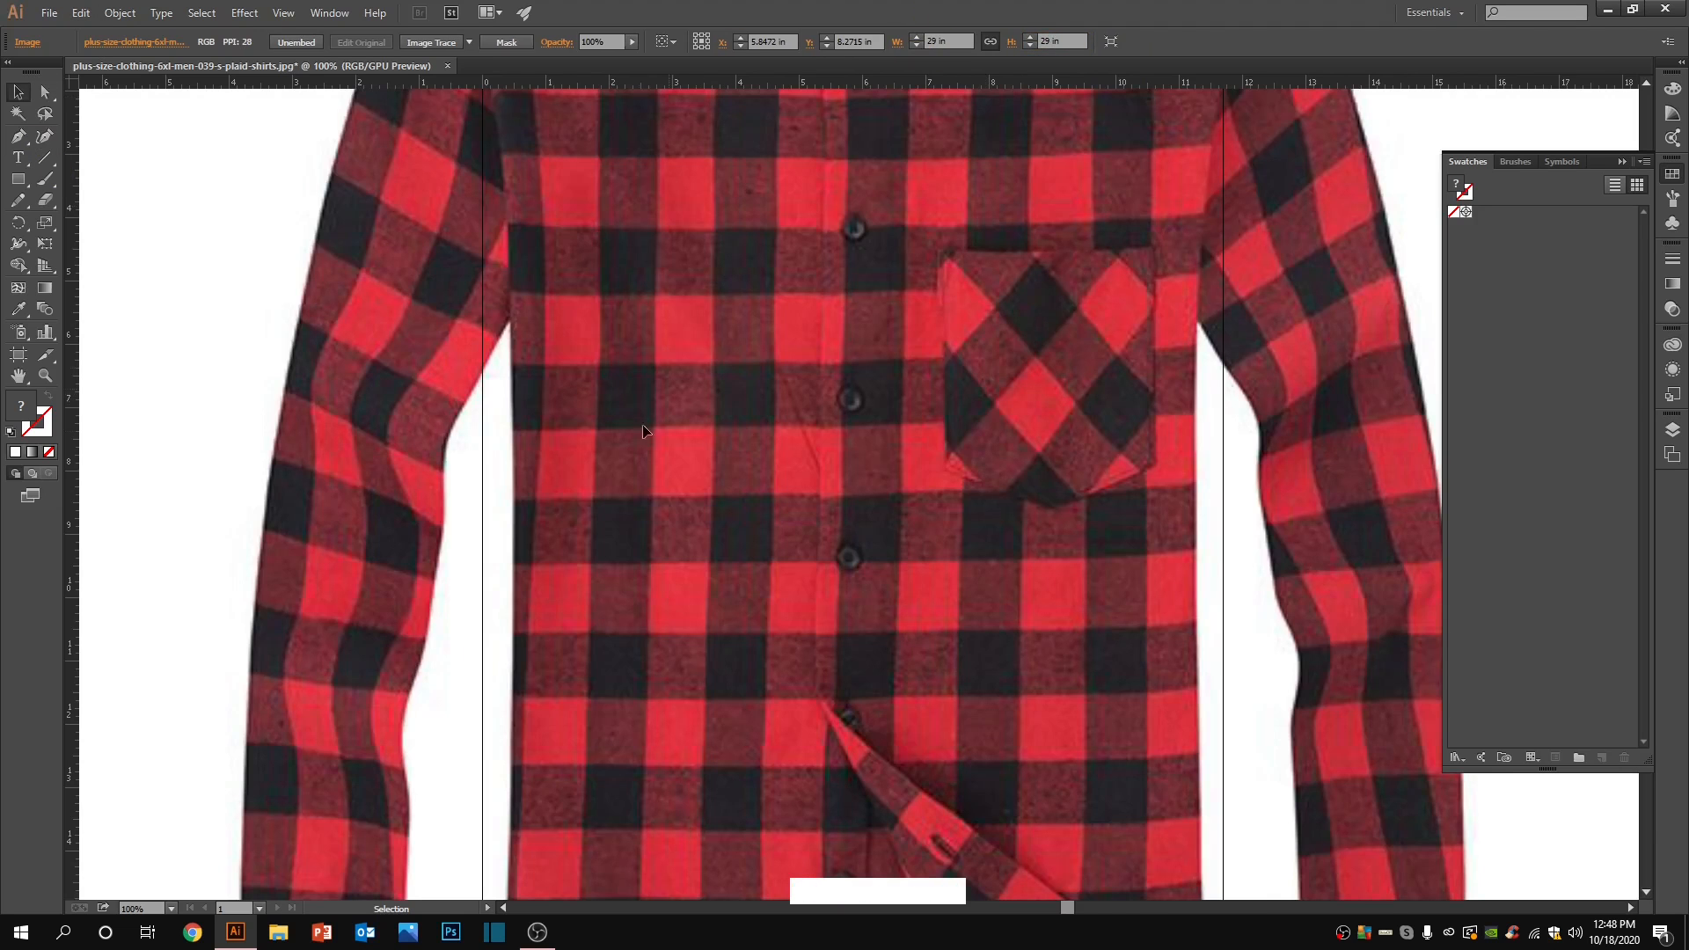
Step: Place two horizontal and two vertical guides along the edges of one plaid repeat on the shirt's chest, beside the button placket
scroll(787, 405, up, 5)
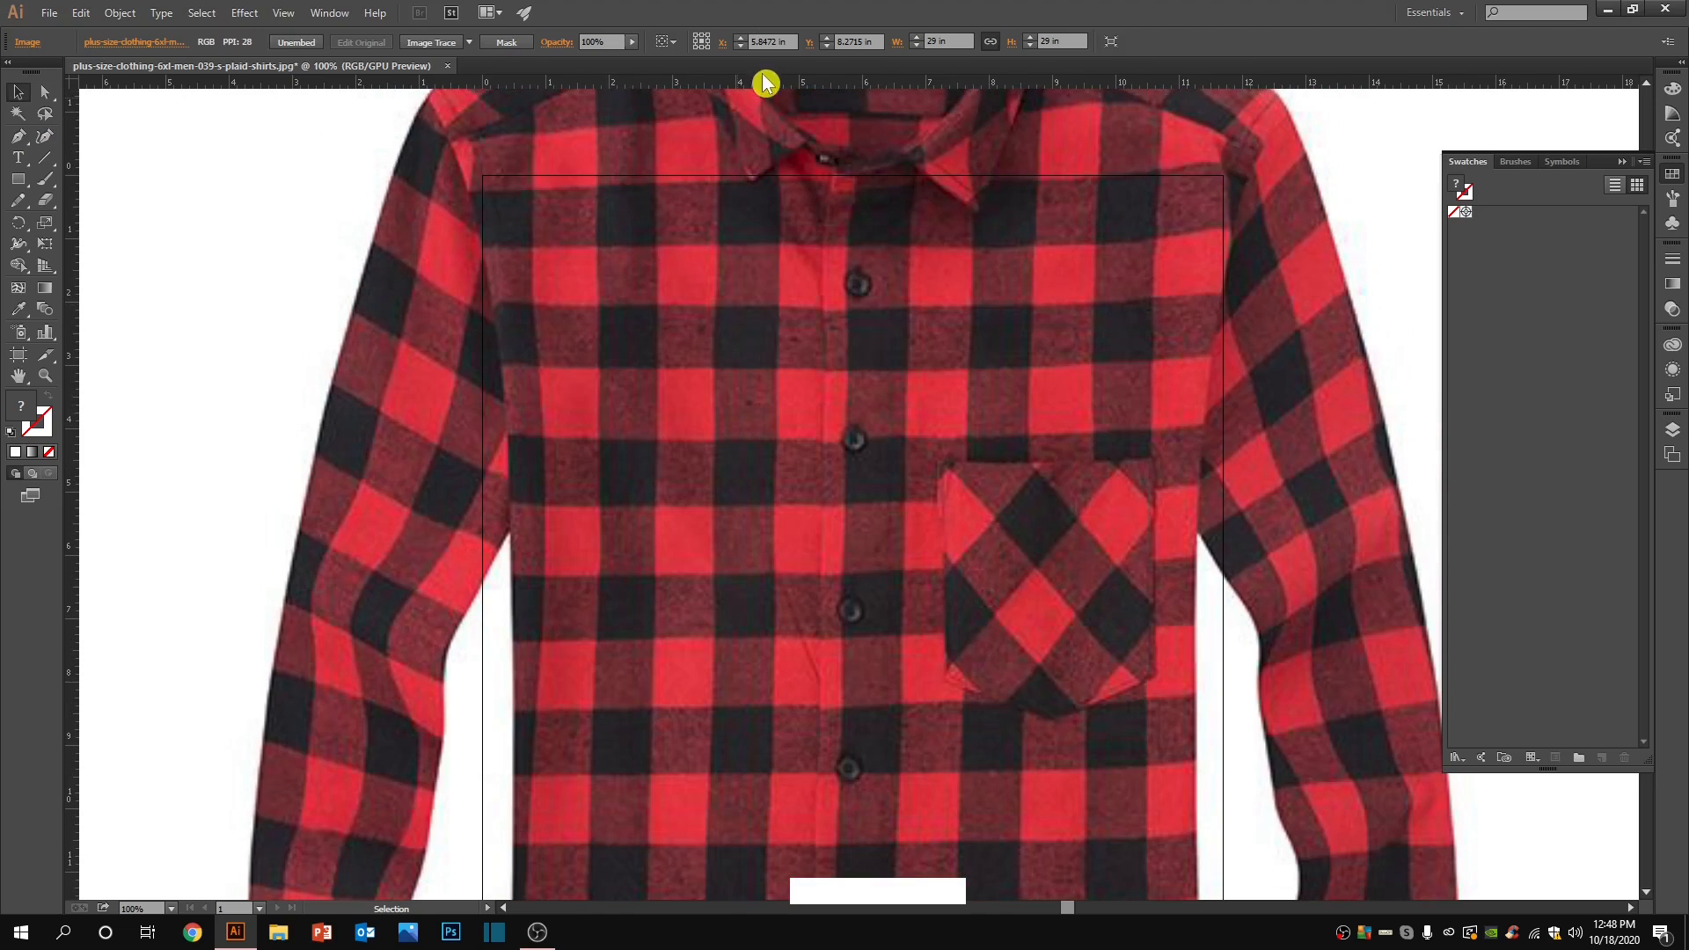
drag(762, 85, 795, 304)
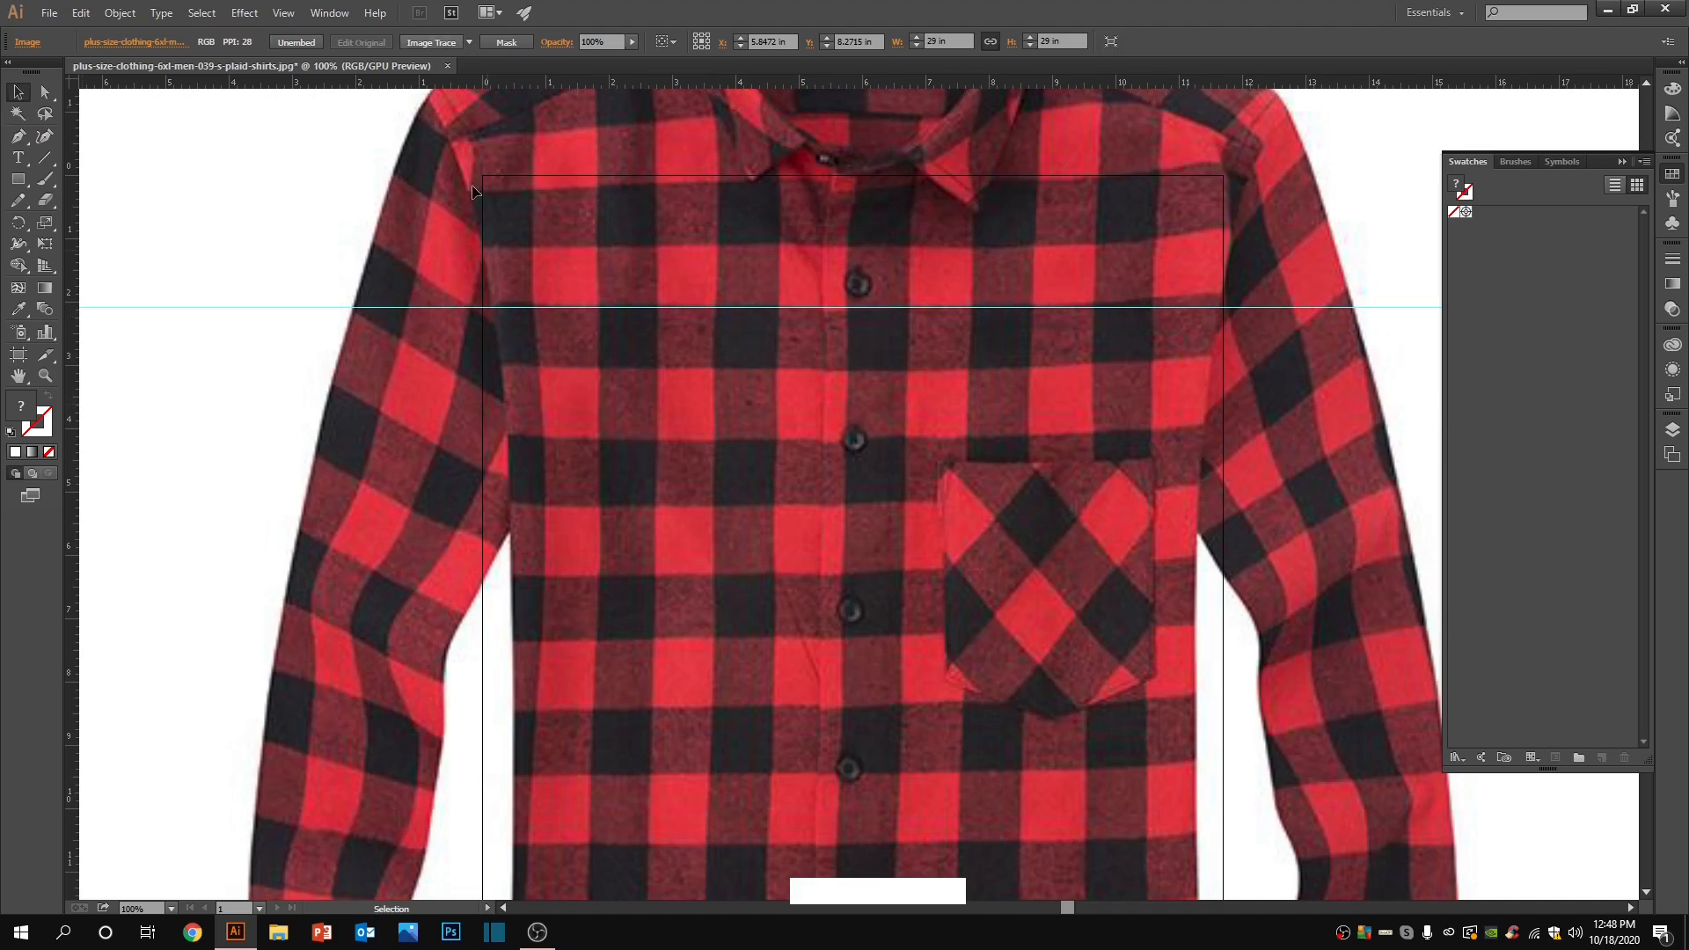
drag(70, 374, 598, 607)
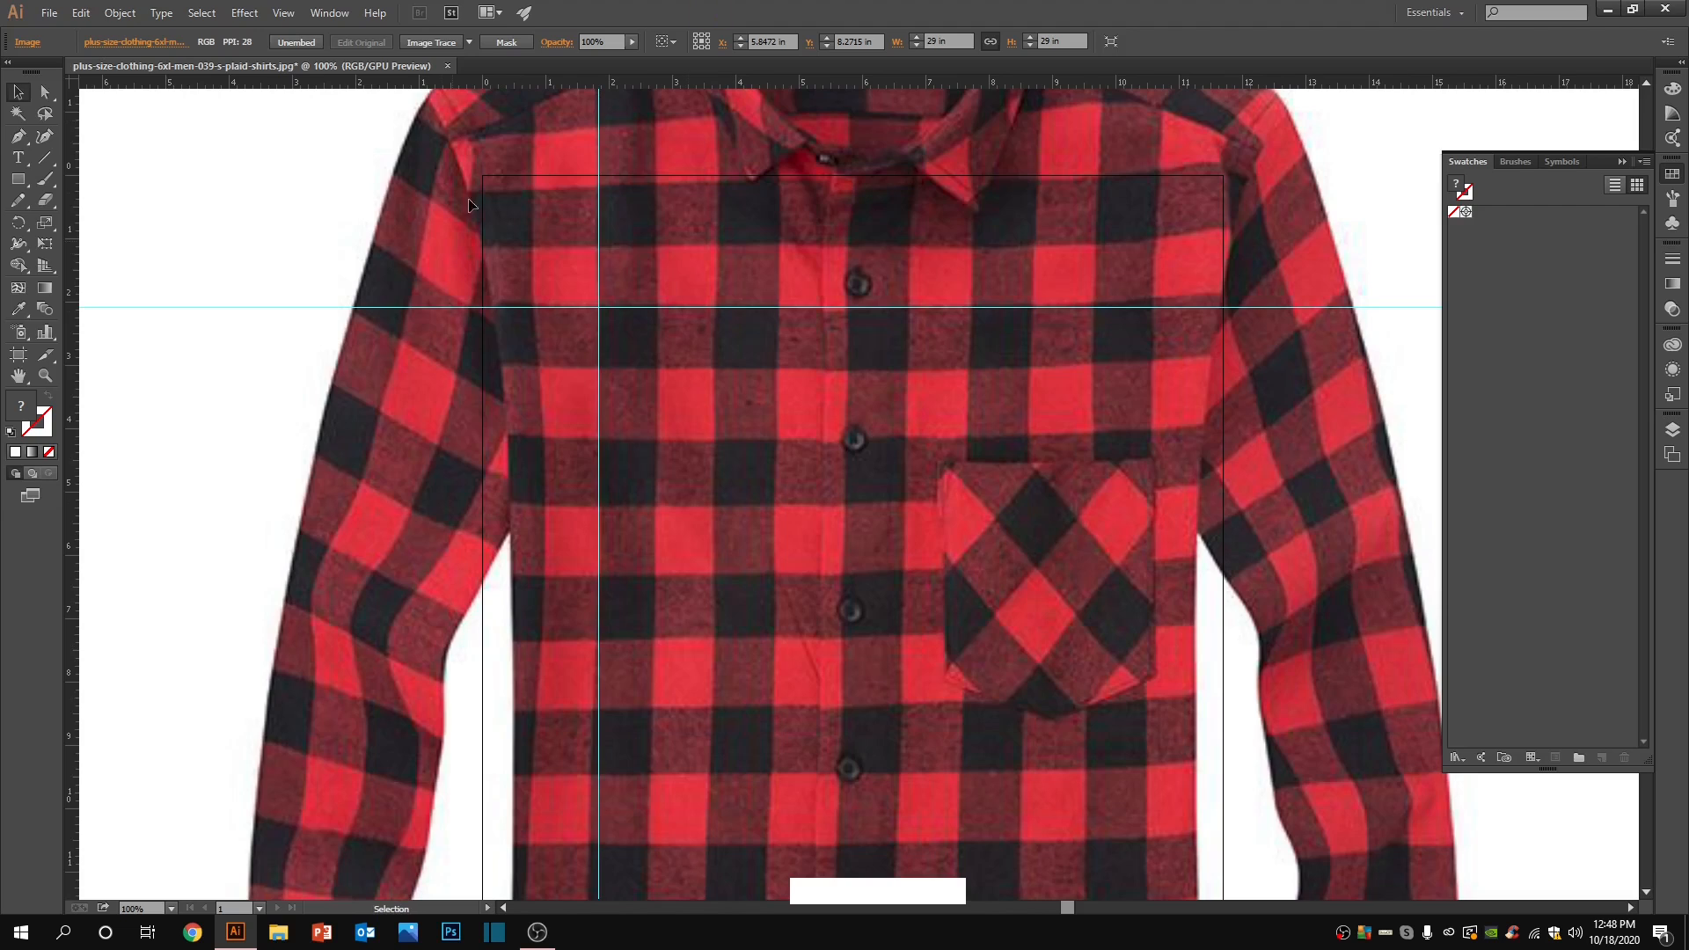
click(79, 451)
drag(79, 452, 714, 616)
drag(851, 81, 883, 439)
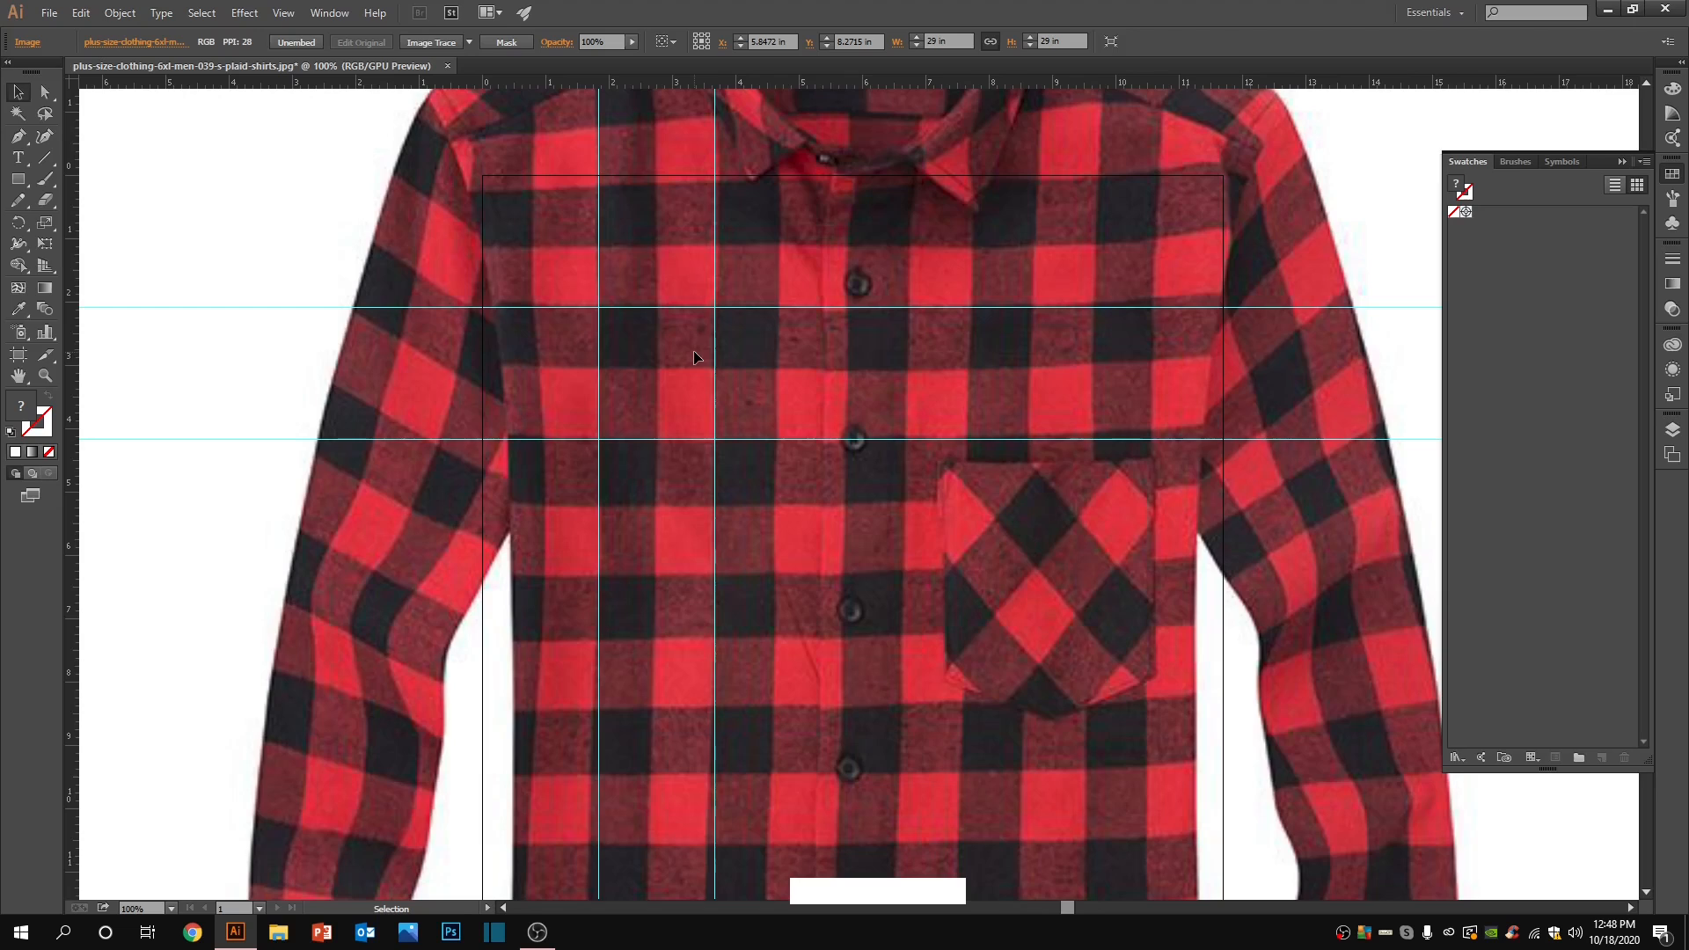
Step: Draw a rectangle about 1.88 in by 0.94 in across the upper dark band of the repeat, between the vertical guides
click(18, 179)
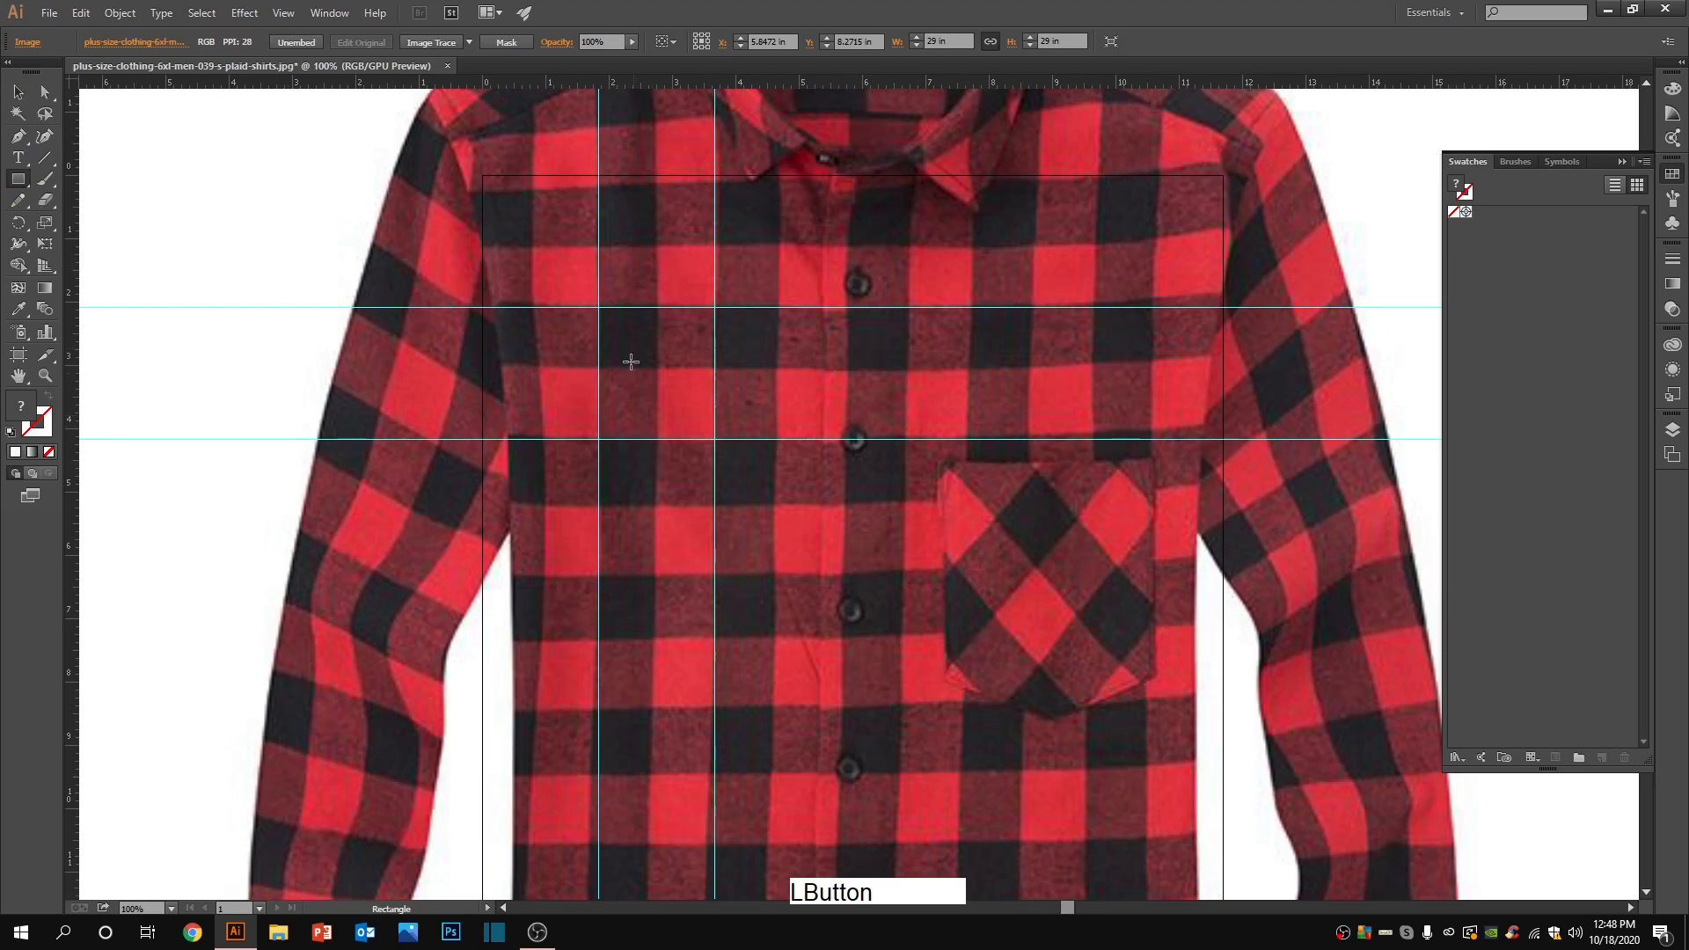
drag(599, 307, 715, 369)
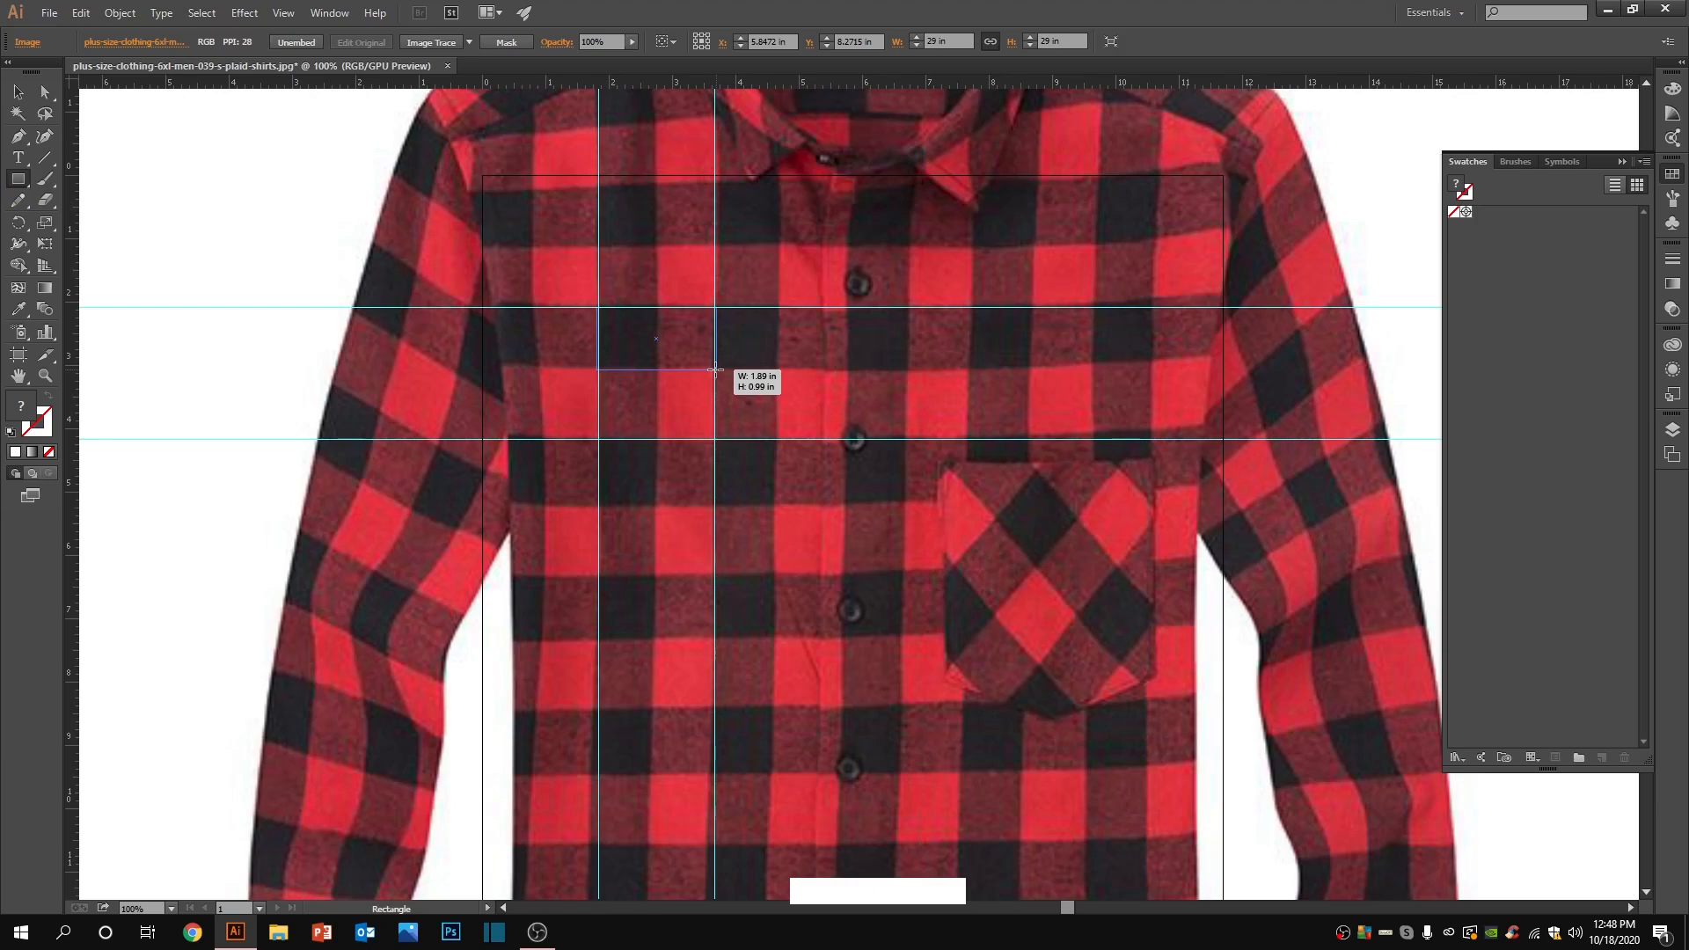
drag(715, 369, 715, 366)
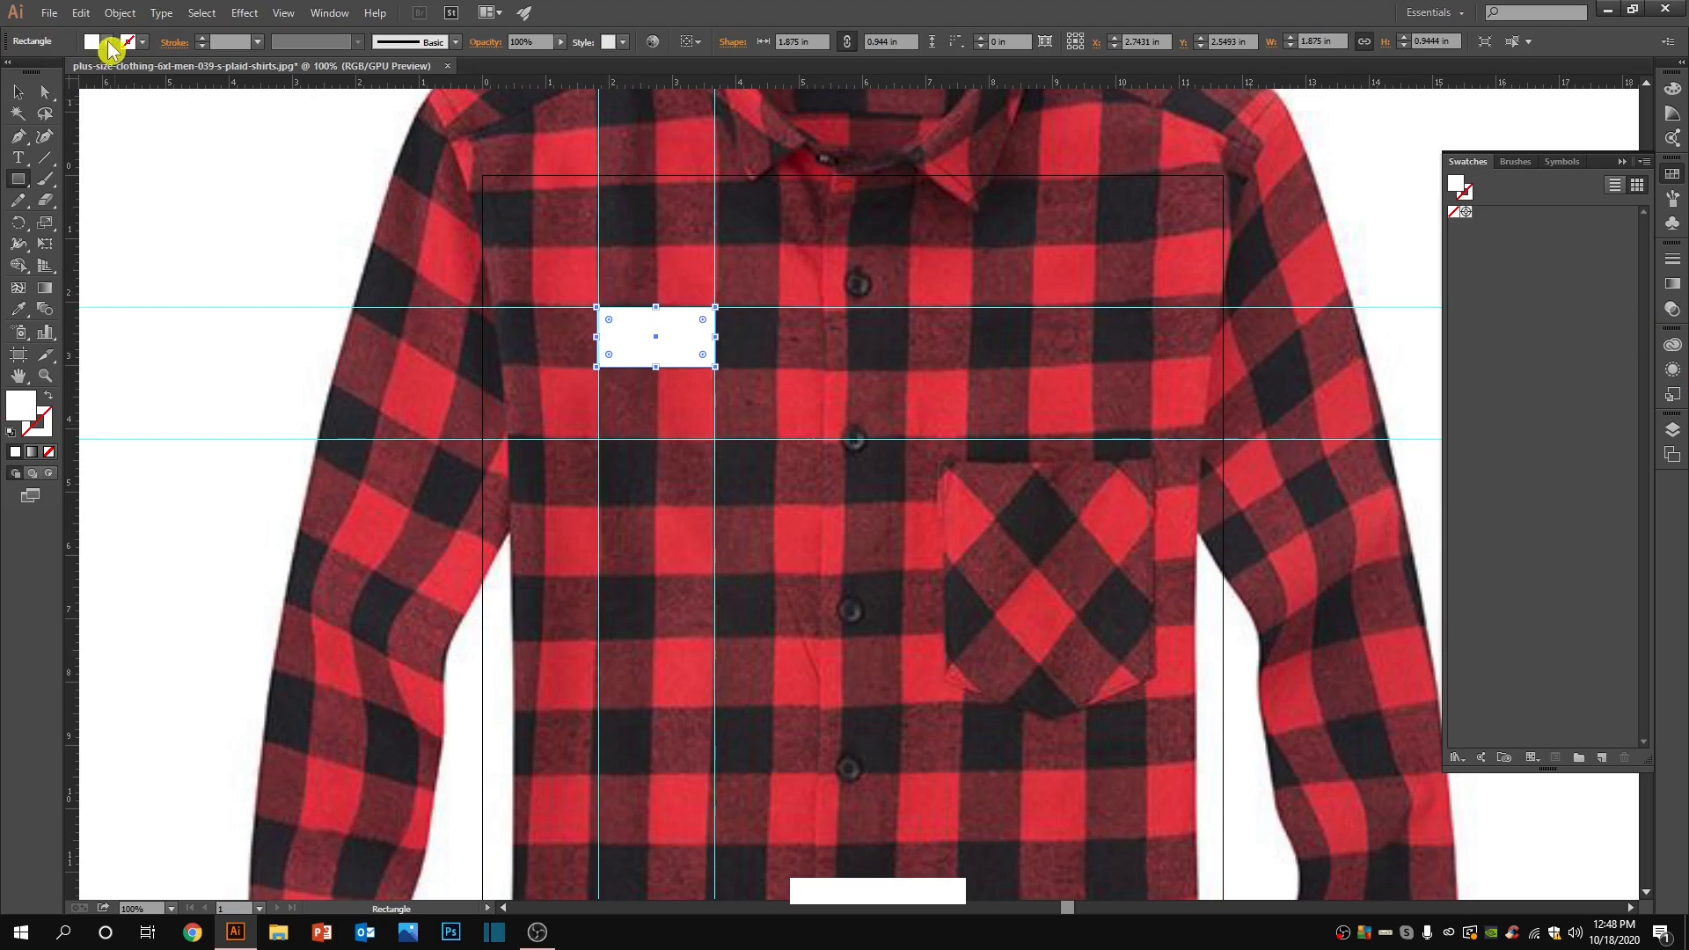
Step: Fill the rectangle with the dark navy colour 010321
click(112, 50)
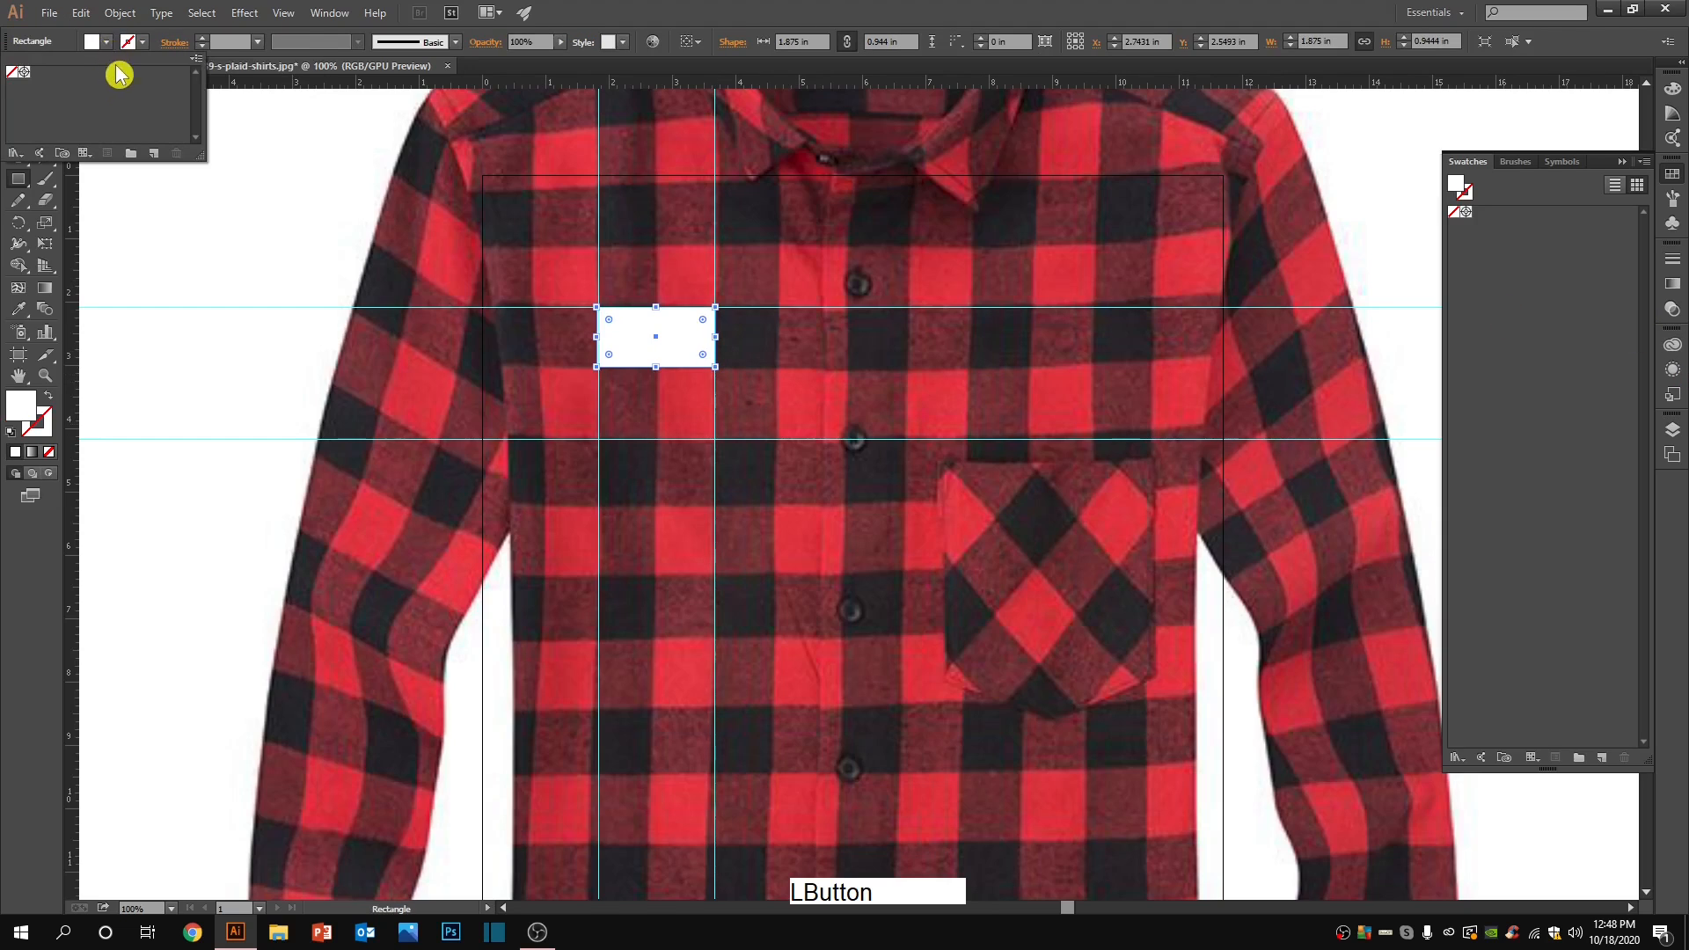
click(14, 418)
double_click(14, 417)
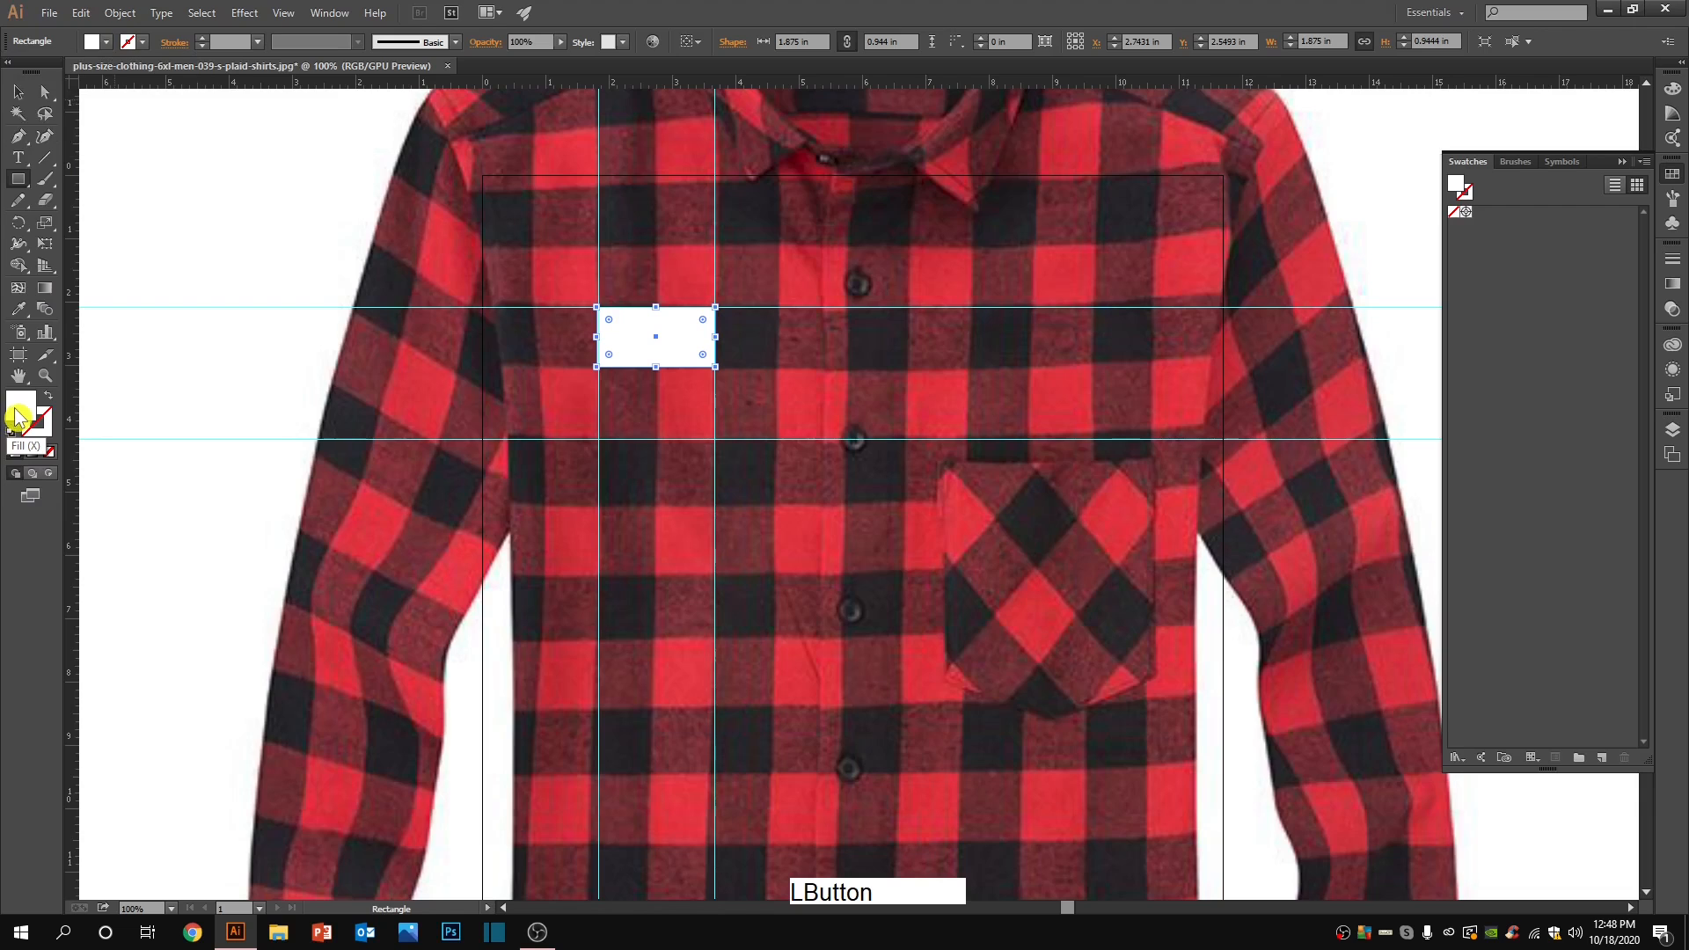
click(693, 474)
mouse_move(655, 504)
mouse_down()
mouse_move(764, 533)
mouse_move(618, 548)
mouse_up()
click(874, 529)
drag(873, 528, 862, 423)
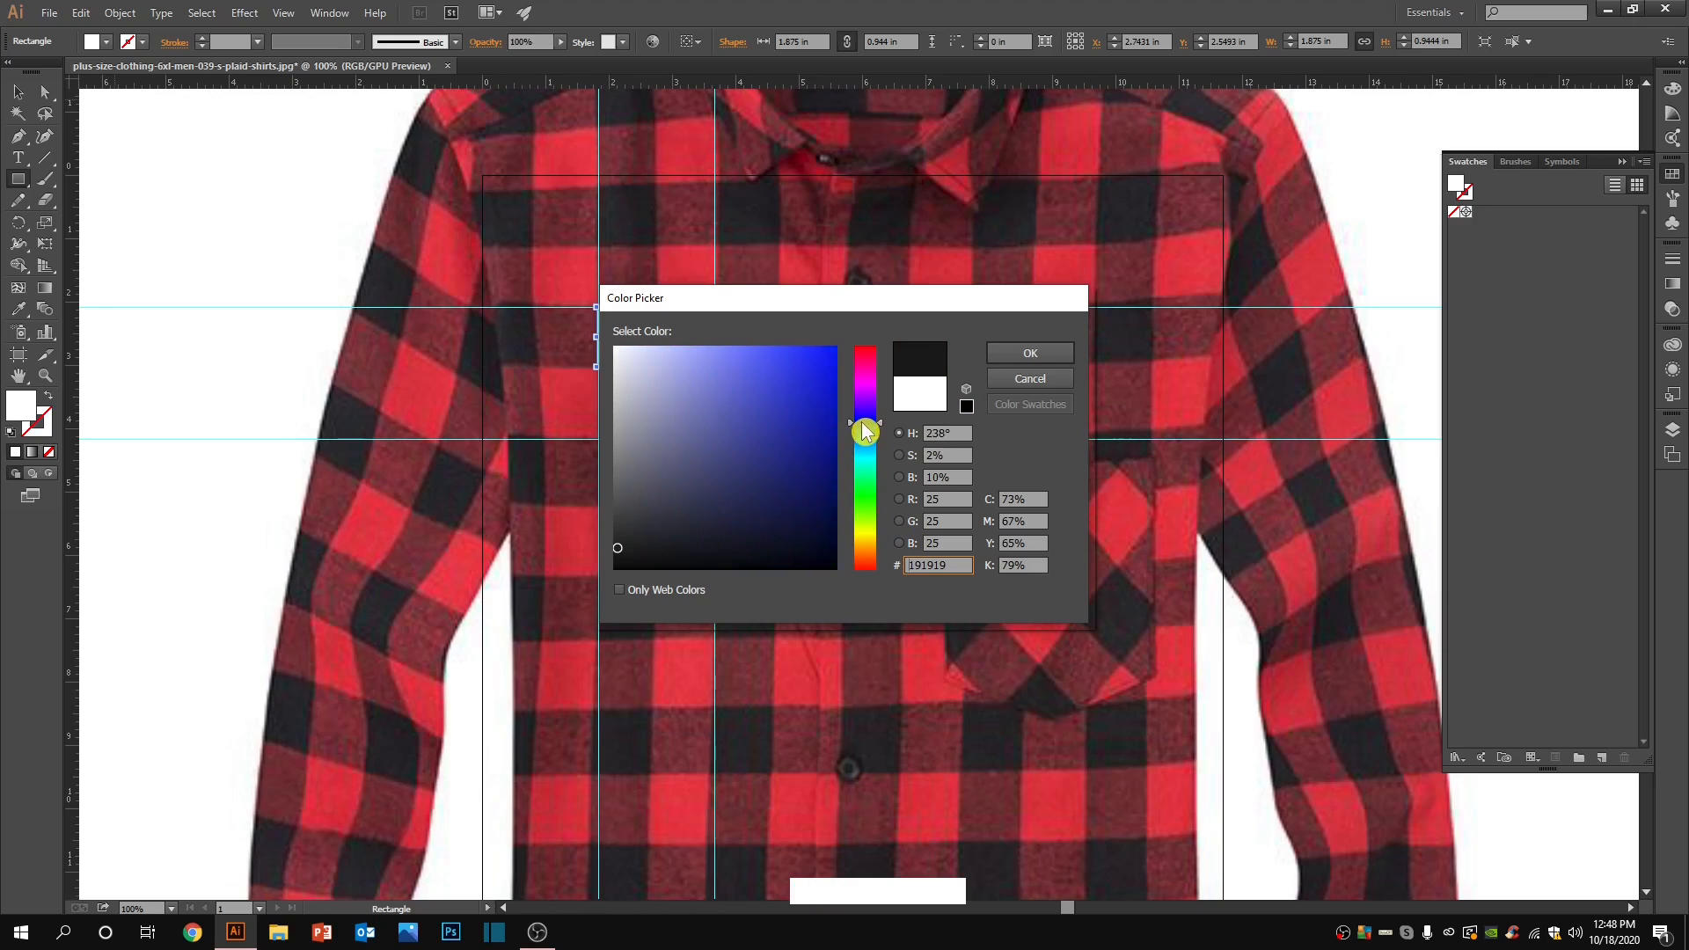
drag(800, 521, 831, 540)
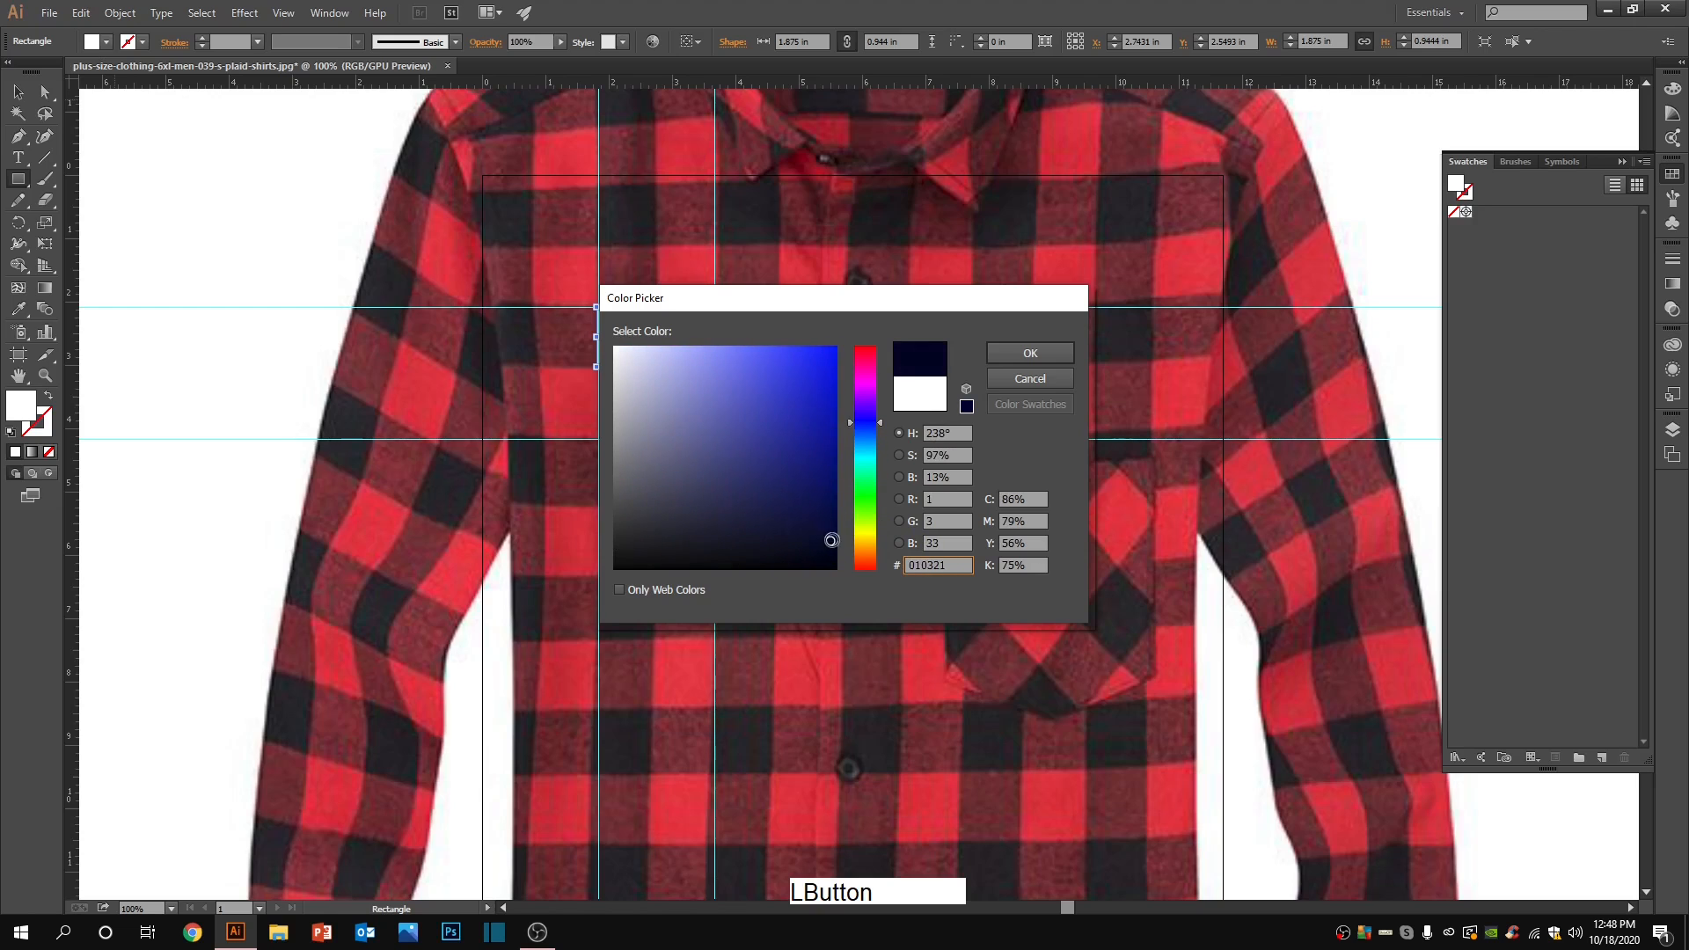
click(1011, 354)
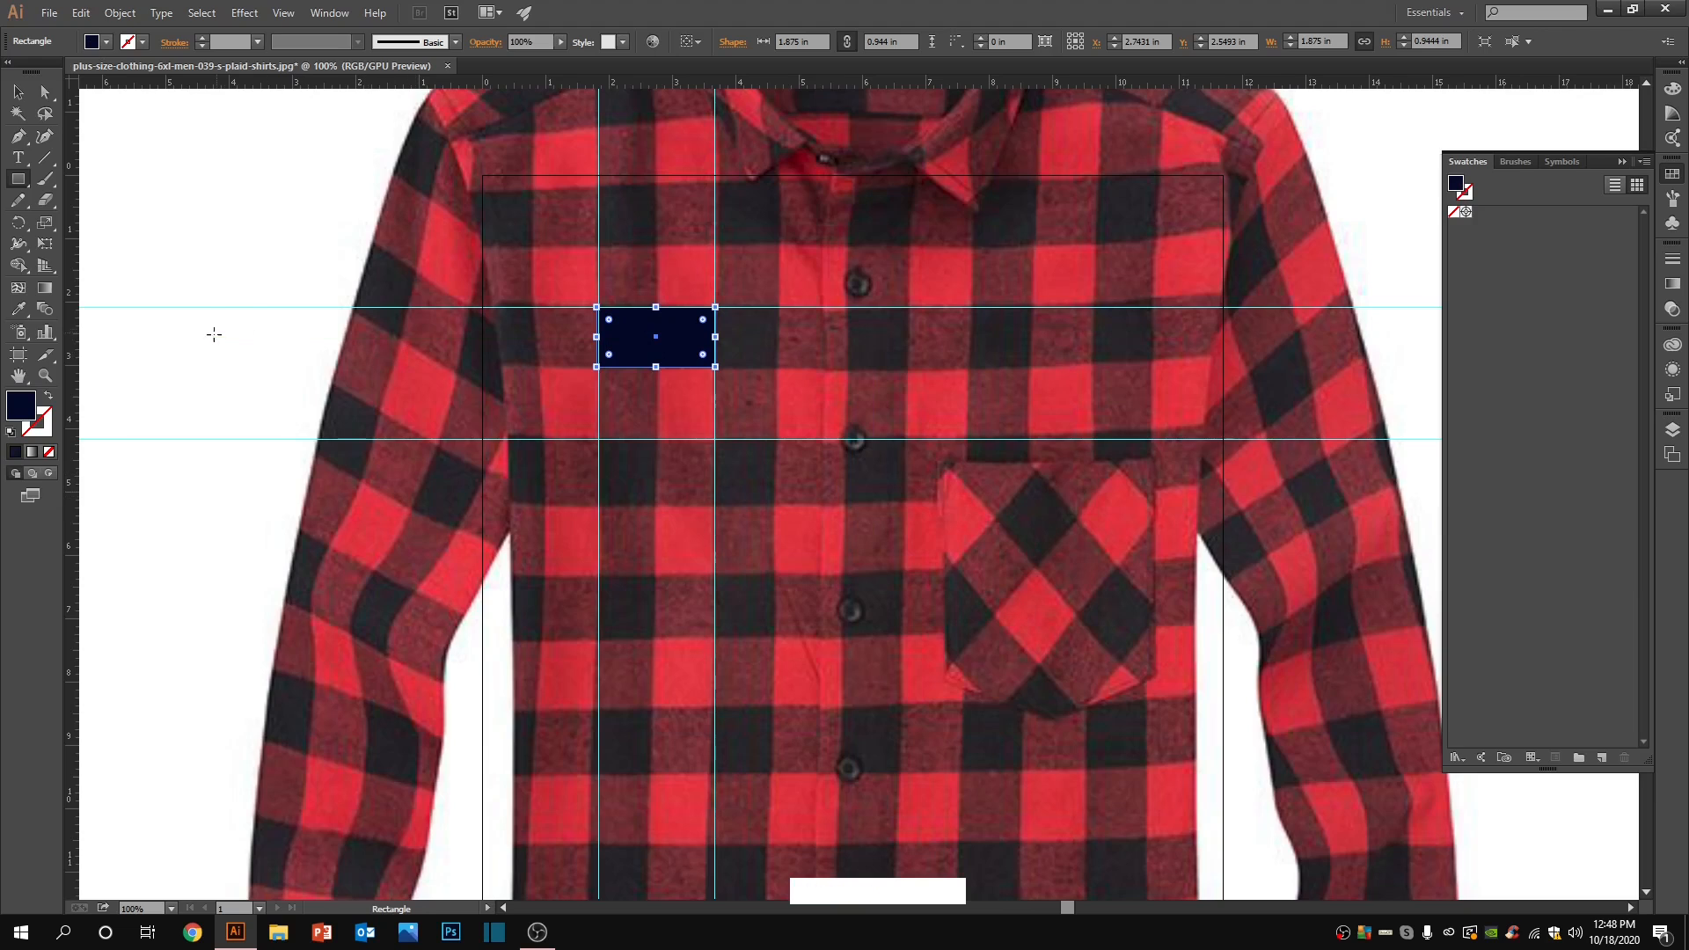
Step: Duplicate the navy rectangle and rotate the copy by 90°
ctrl+click(648, 334)
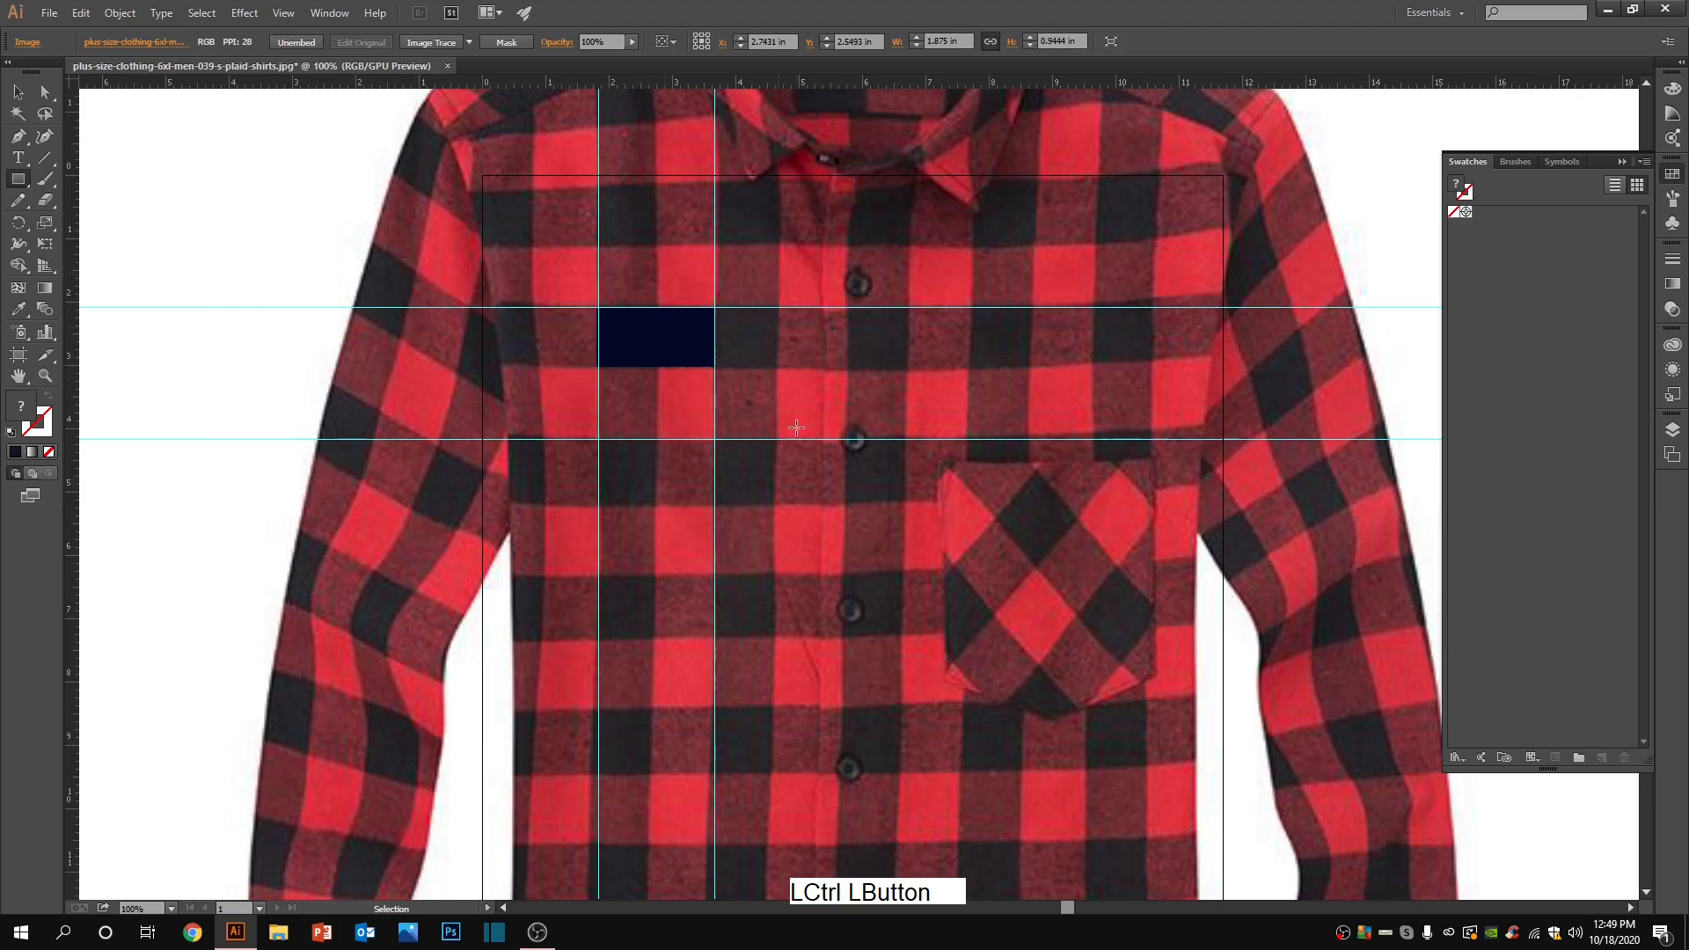
ctrl+click(649, 338)
key(ctrl+c)
key(ctrl+v)
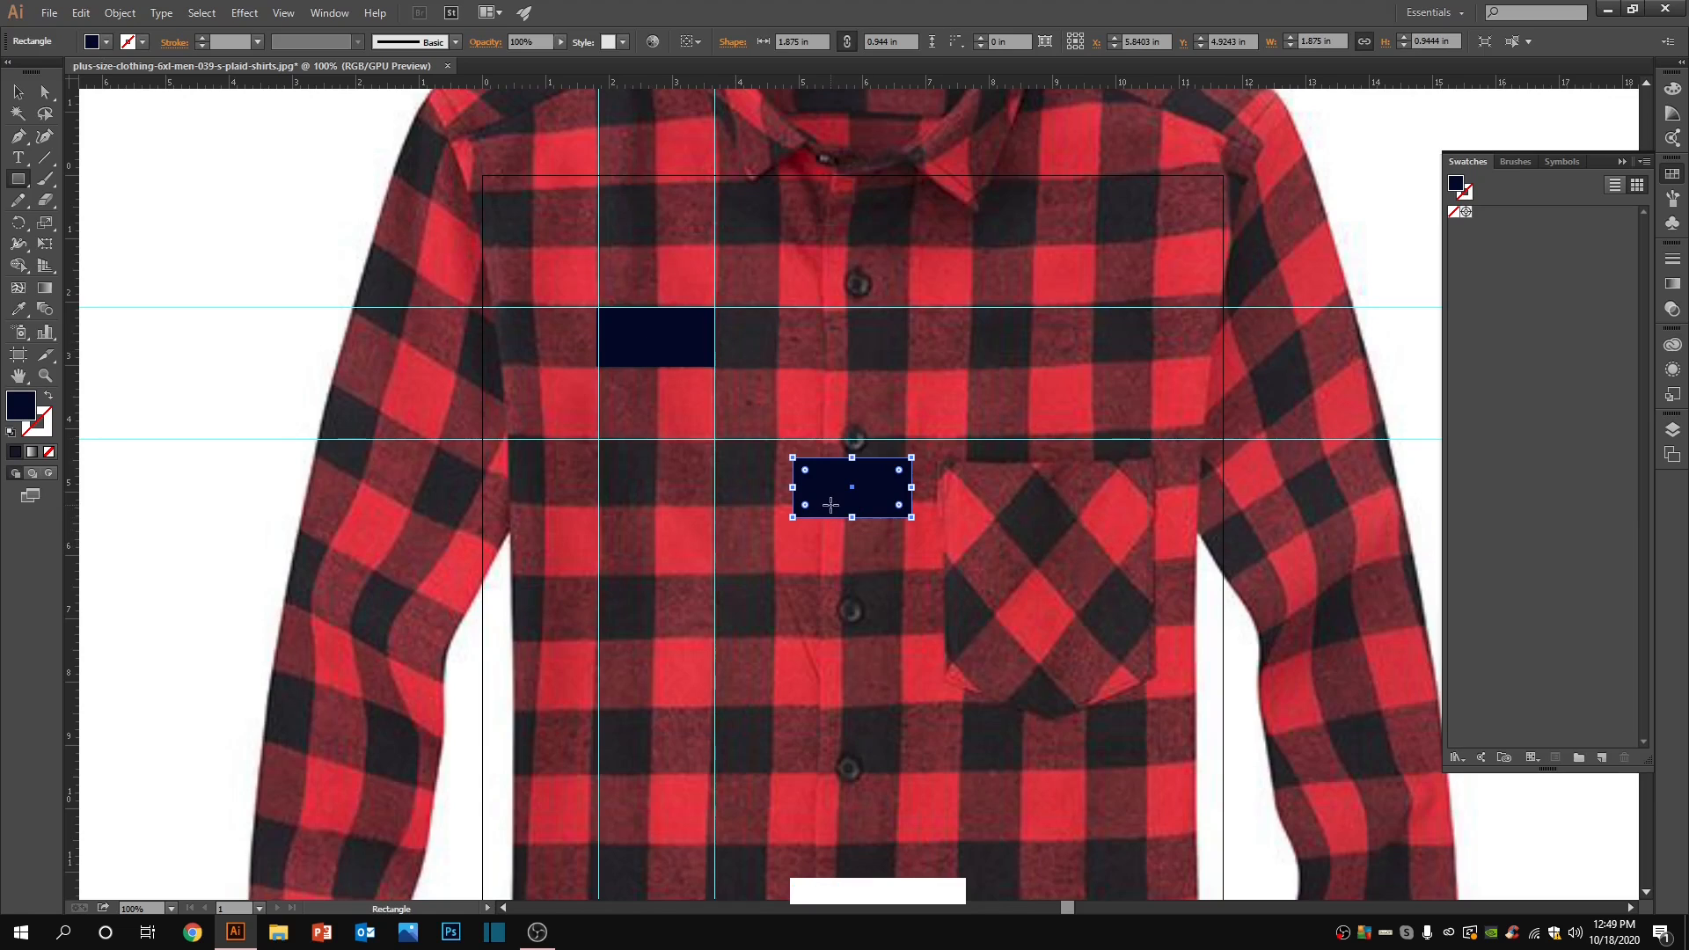
right_click(830, 504)
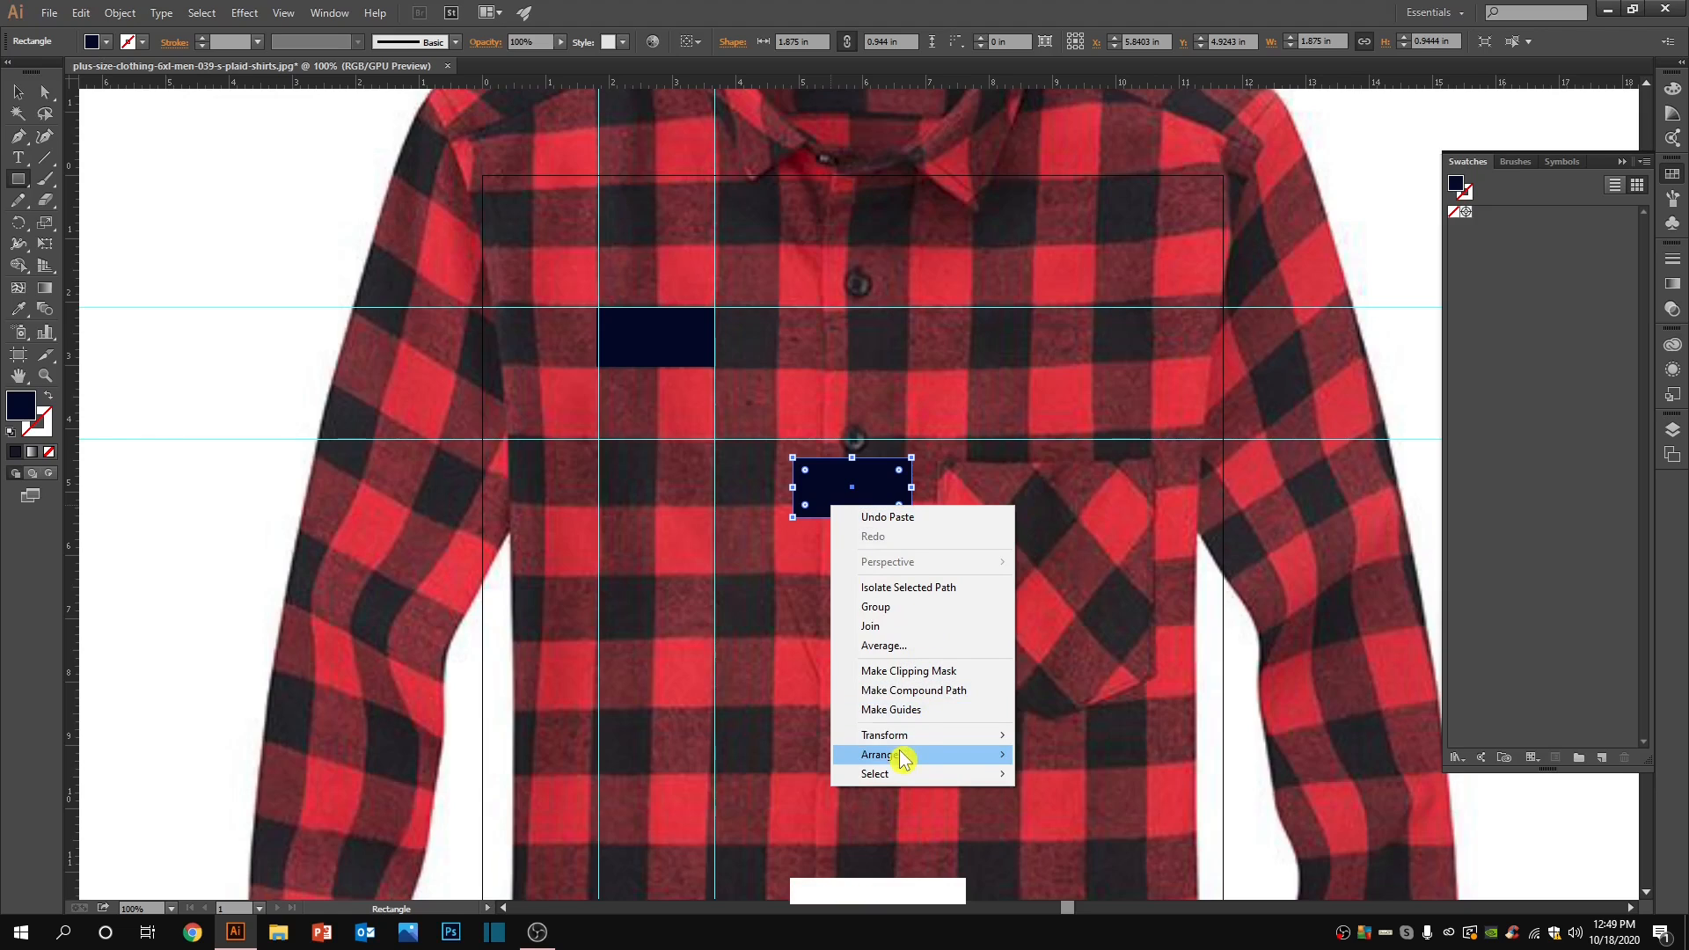
click(906, 737)
click(1080, 781)
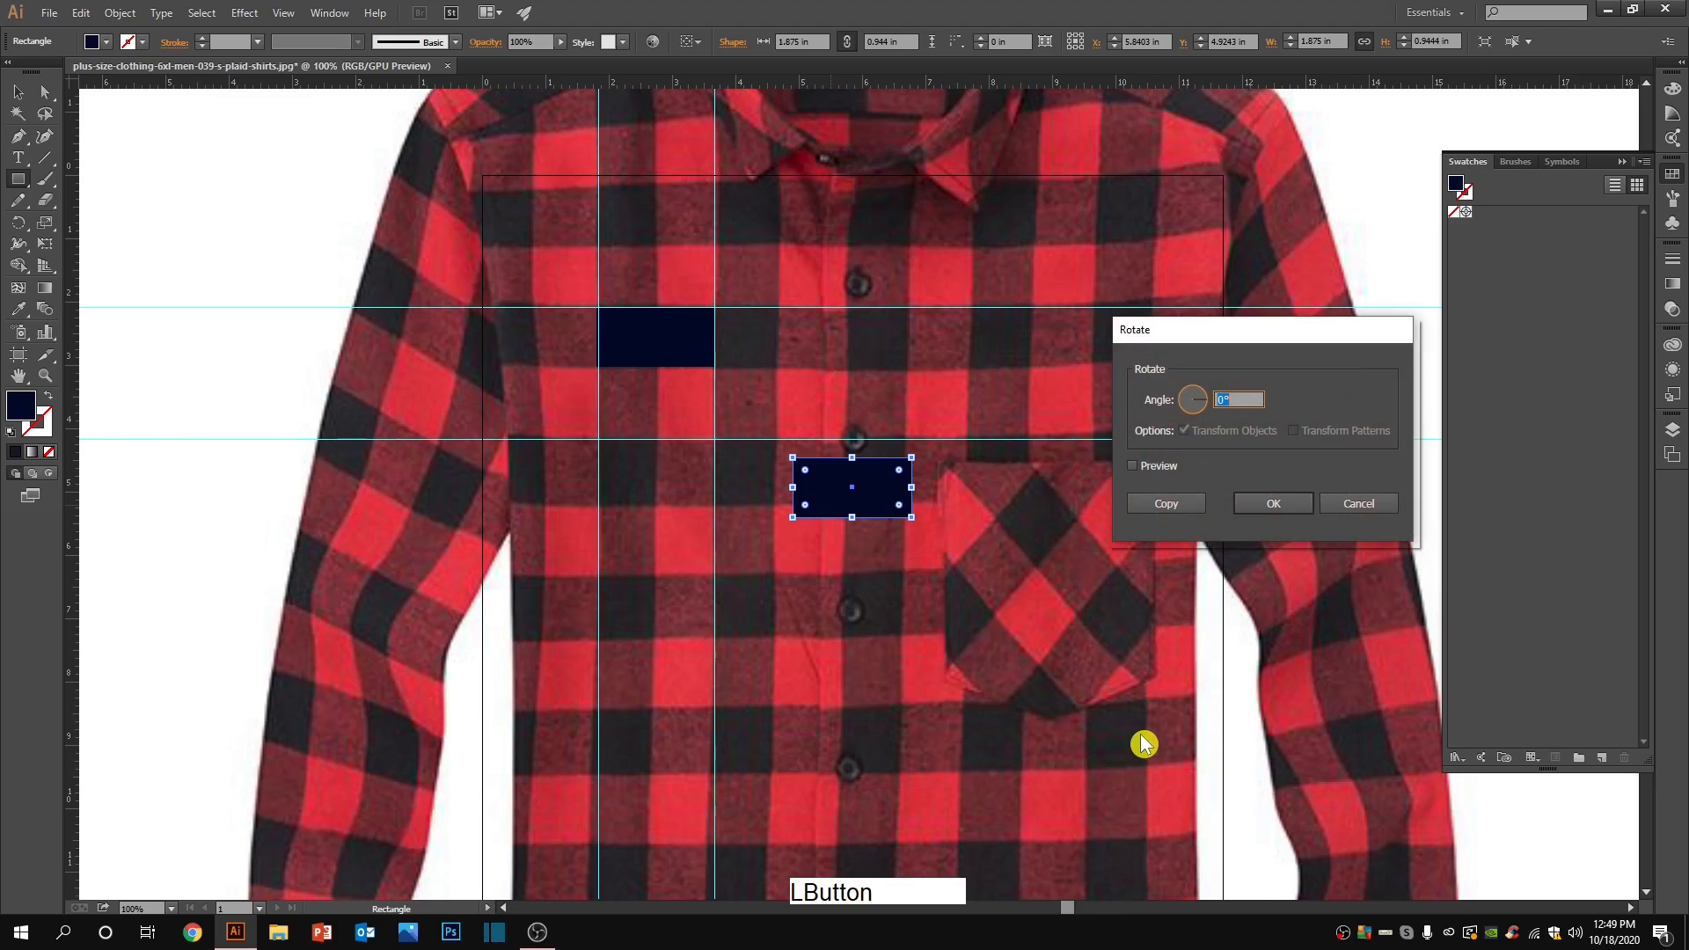
text(90)
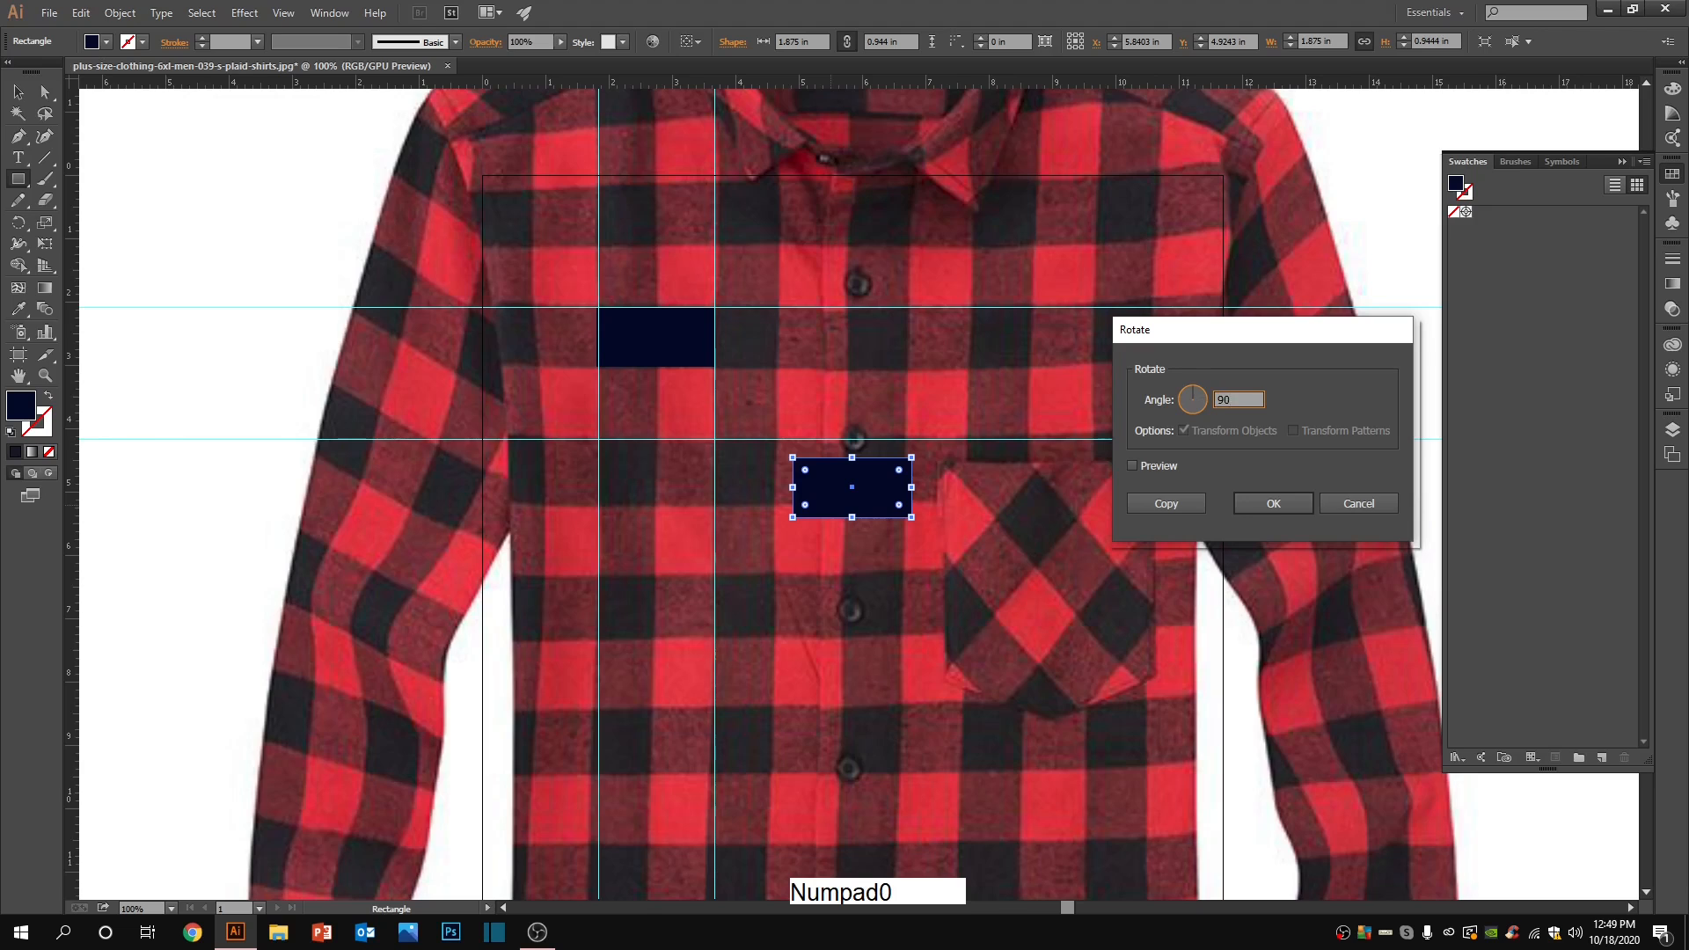
key(Return)
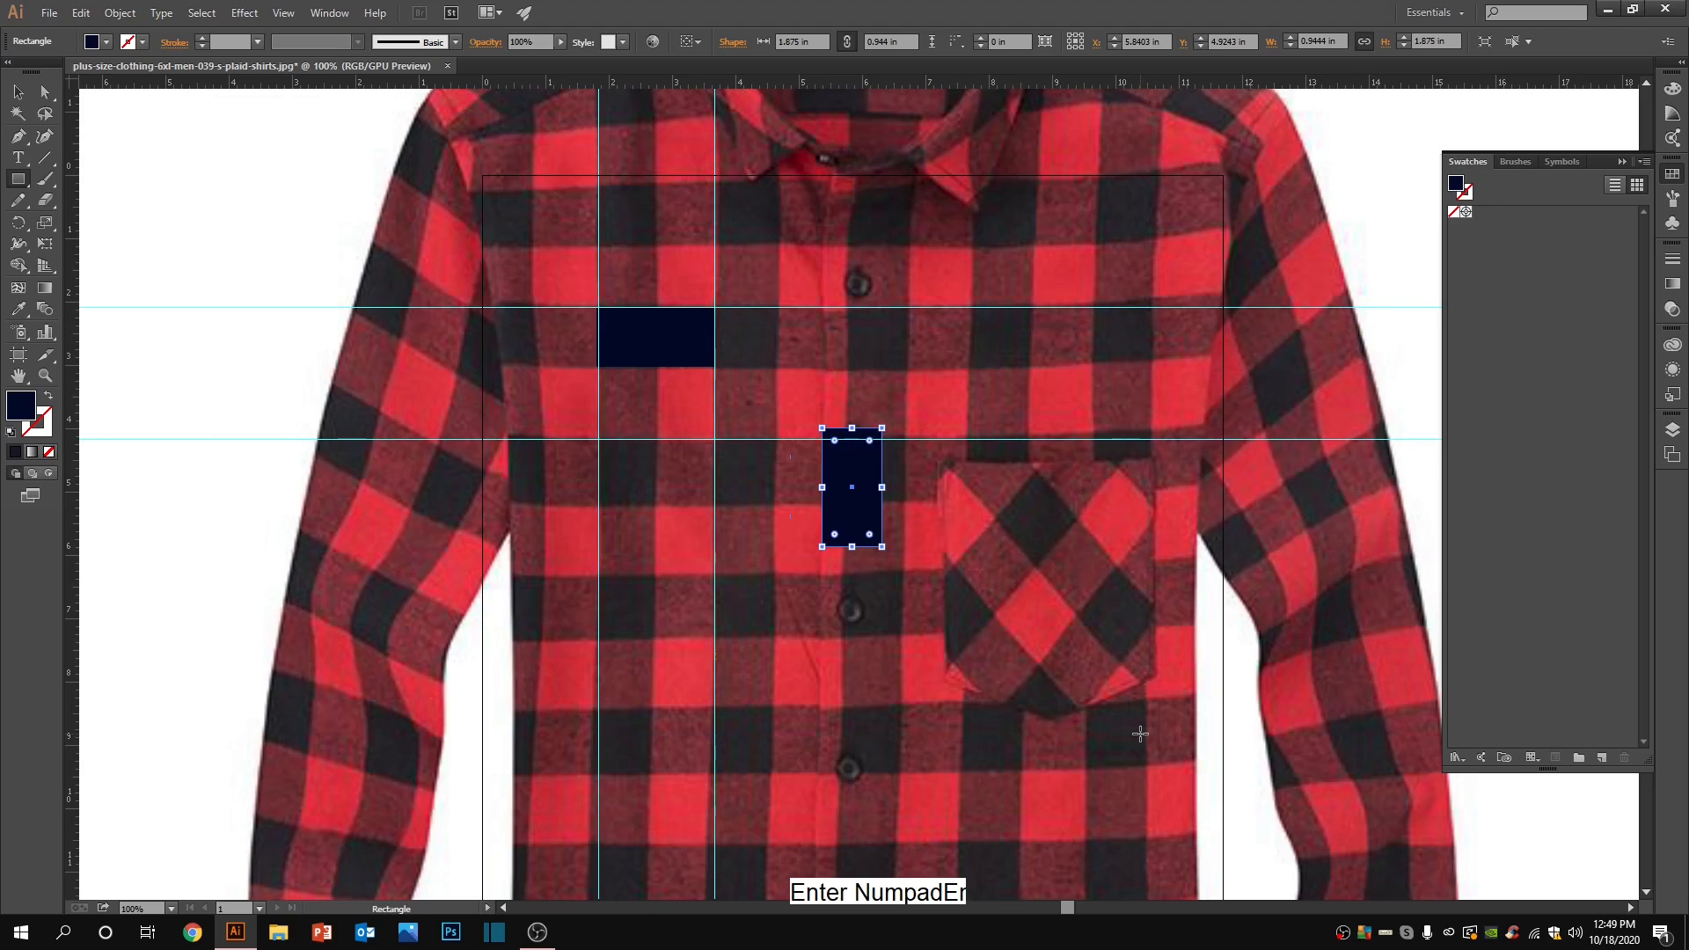
Step: Move the rotated copy to the repeat's upper-left guide intersection and stretch it down to the lower guide, about 2.08 in high
click(18, 92)
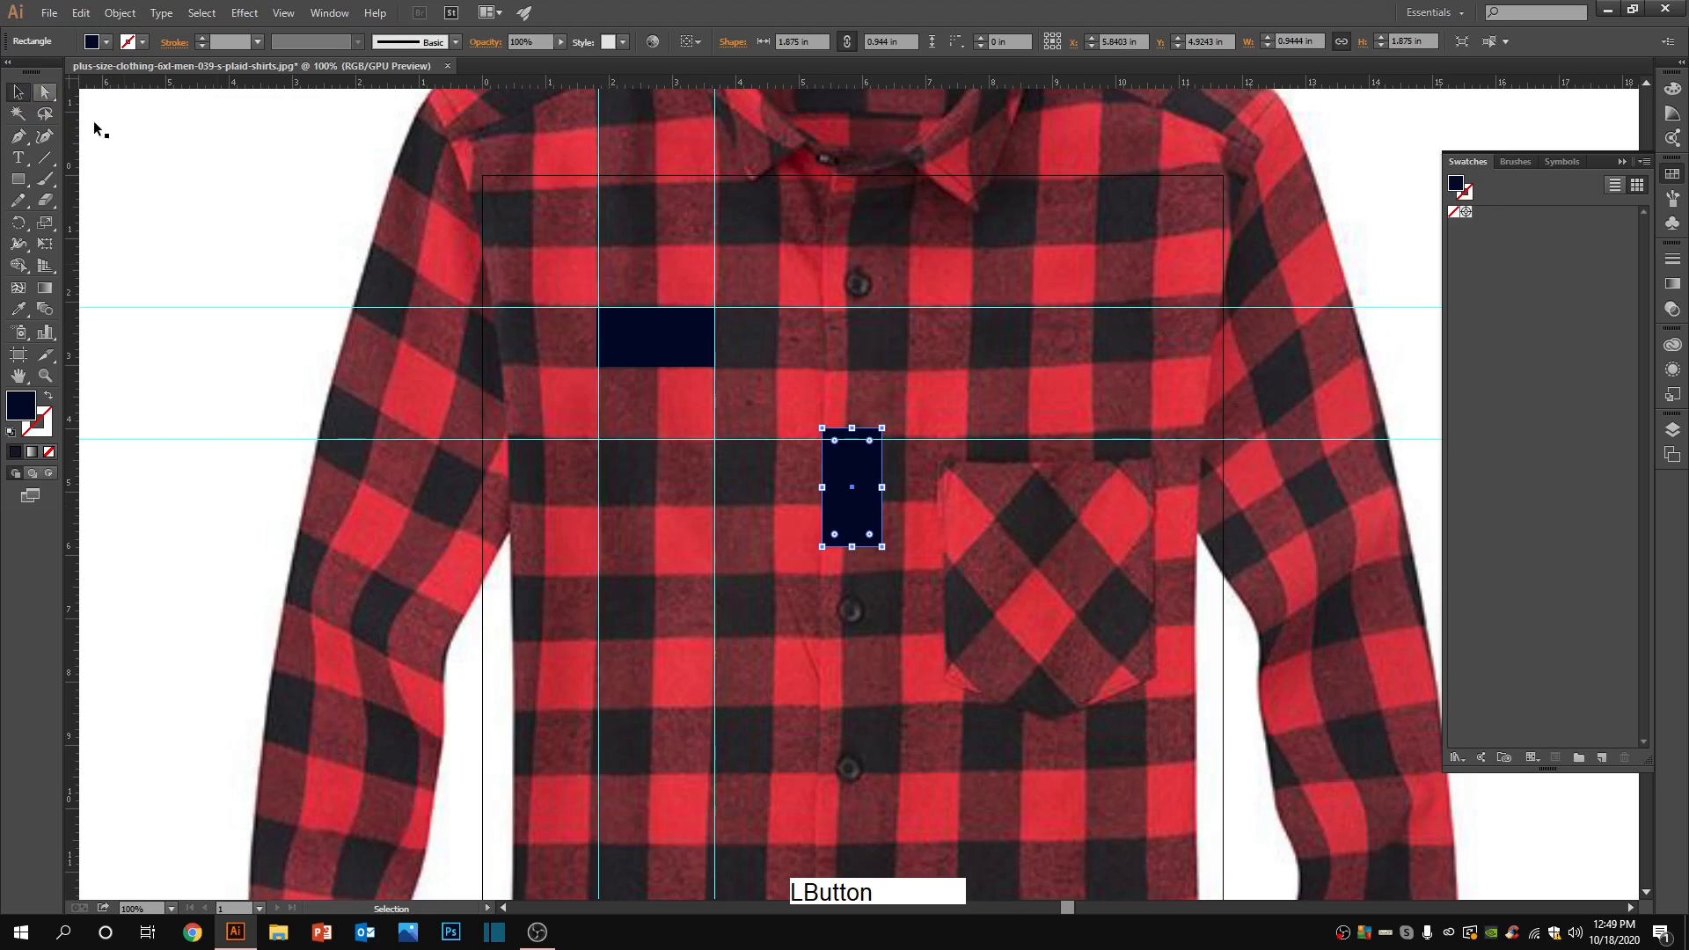
drag(860, 508, 603, 377)
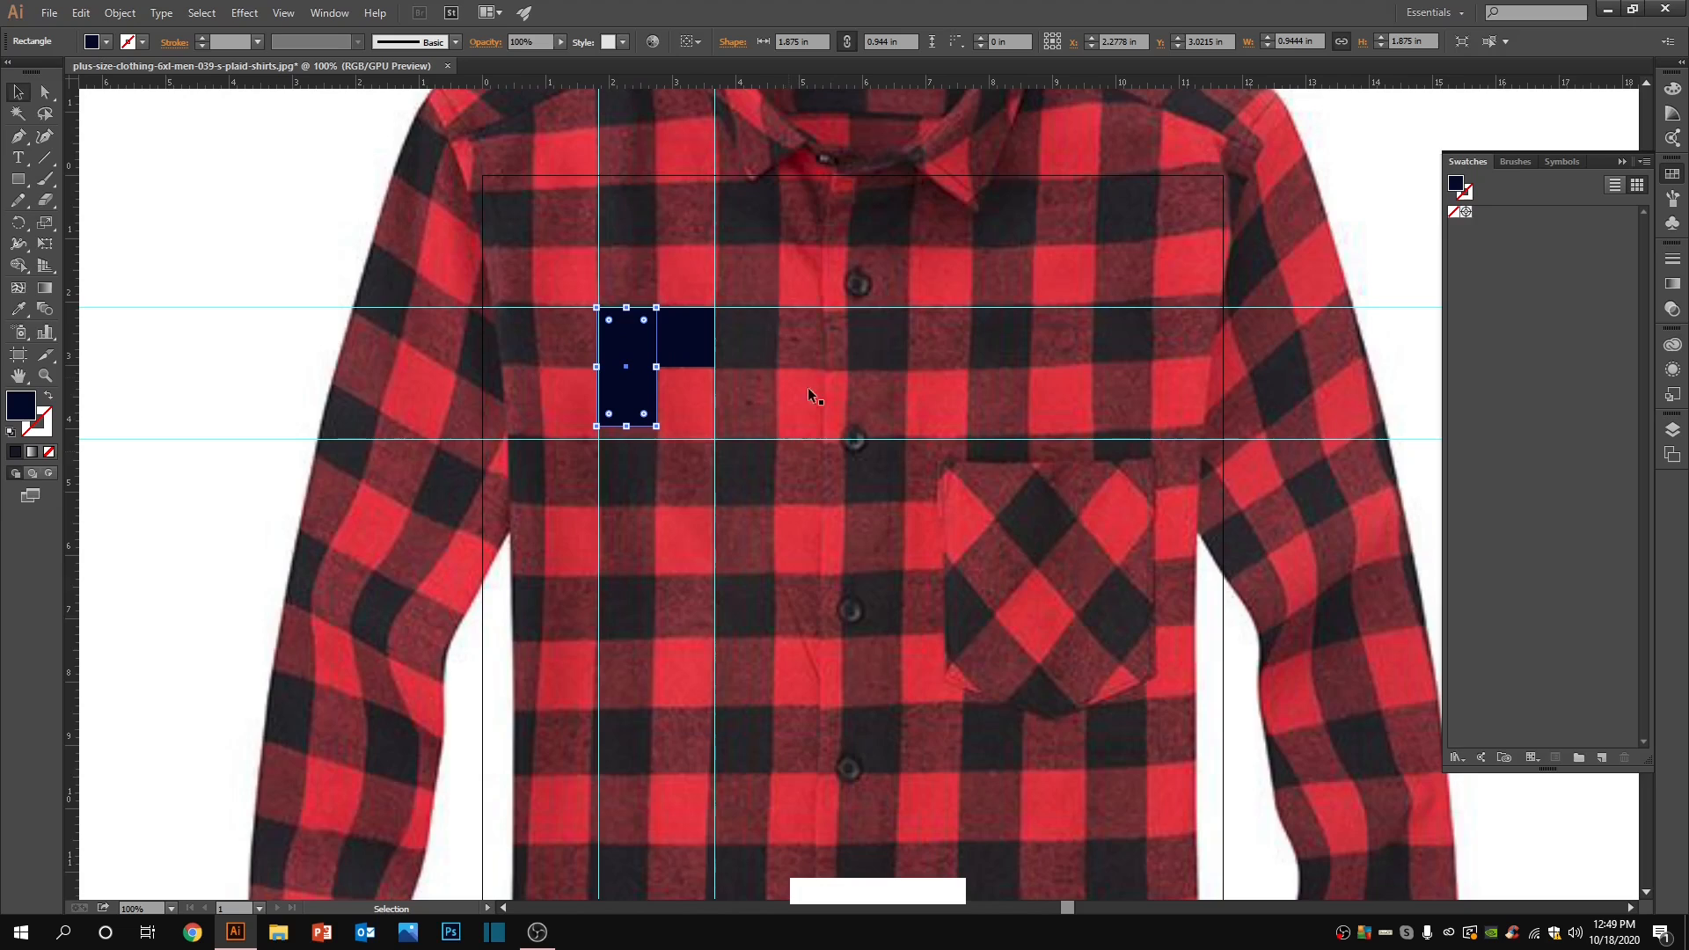
drag(627, 431, 627, 438)
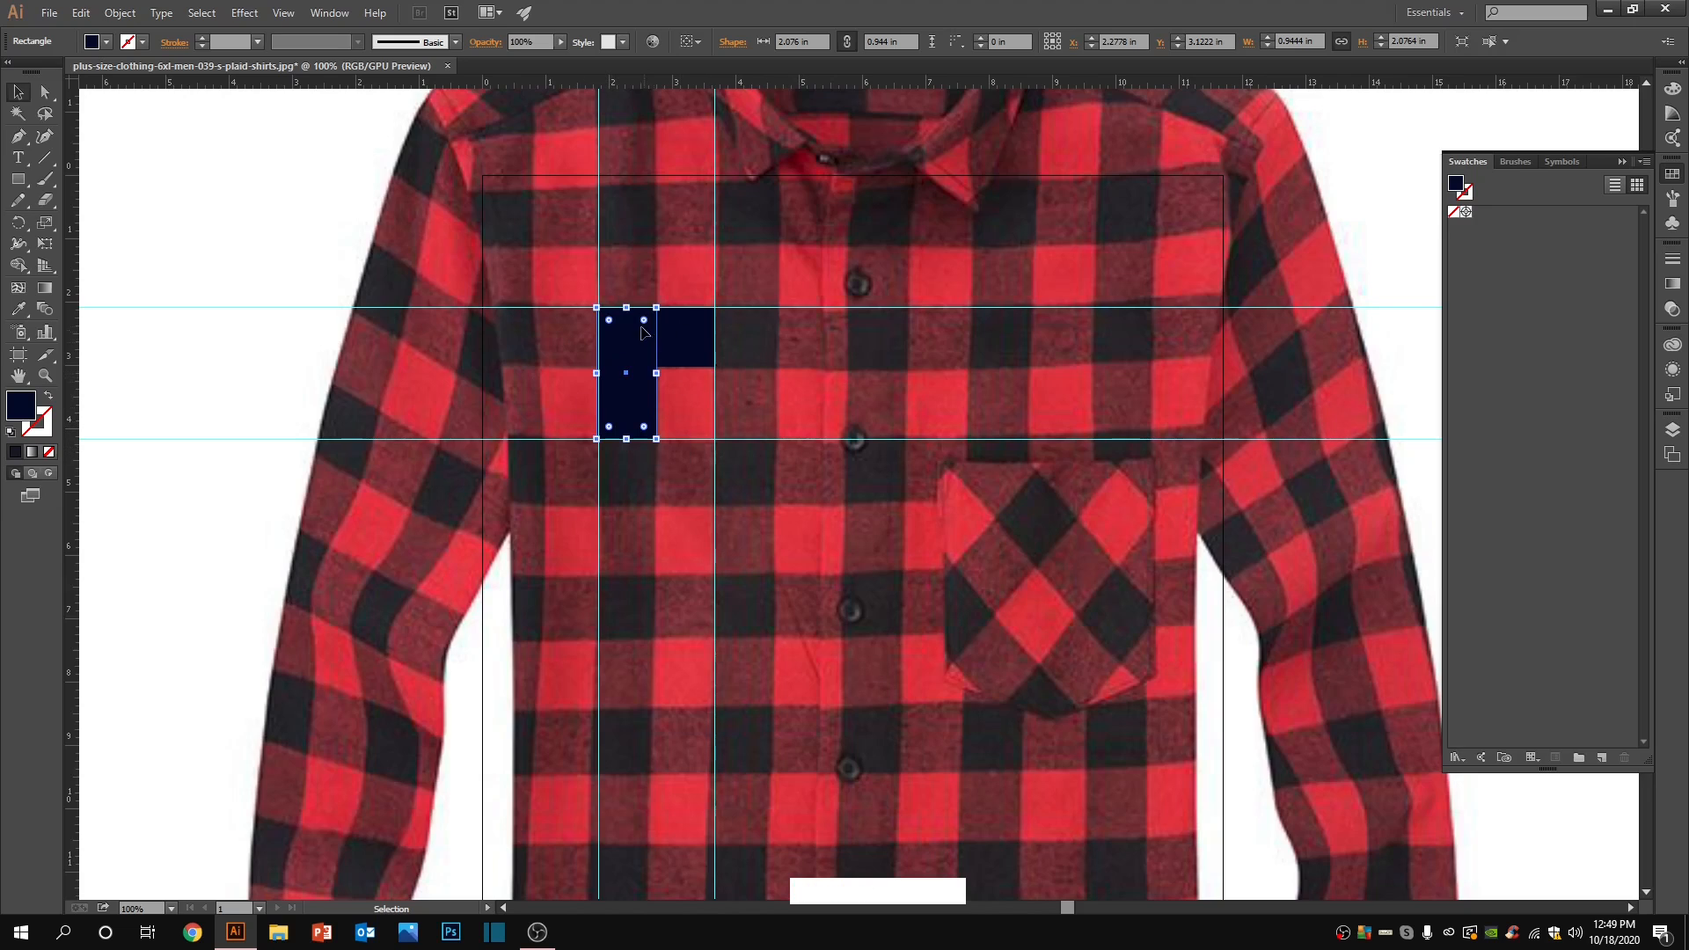
Step: Set the opacity of both navy rectangles to 70%
ctrl+click(677, 359)
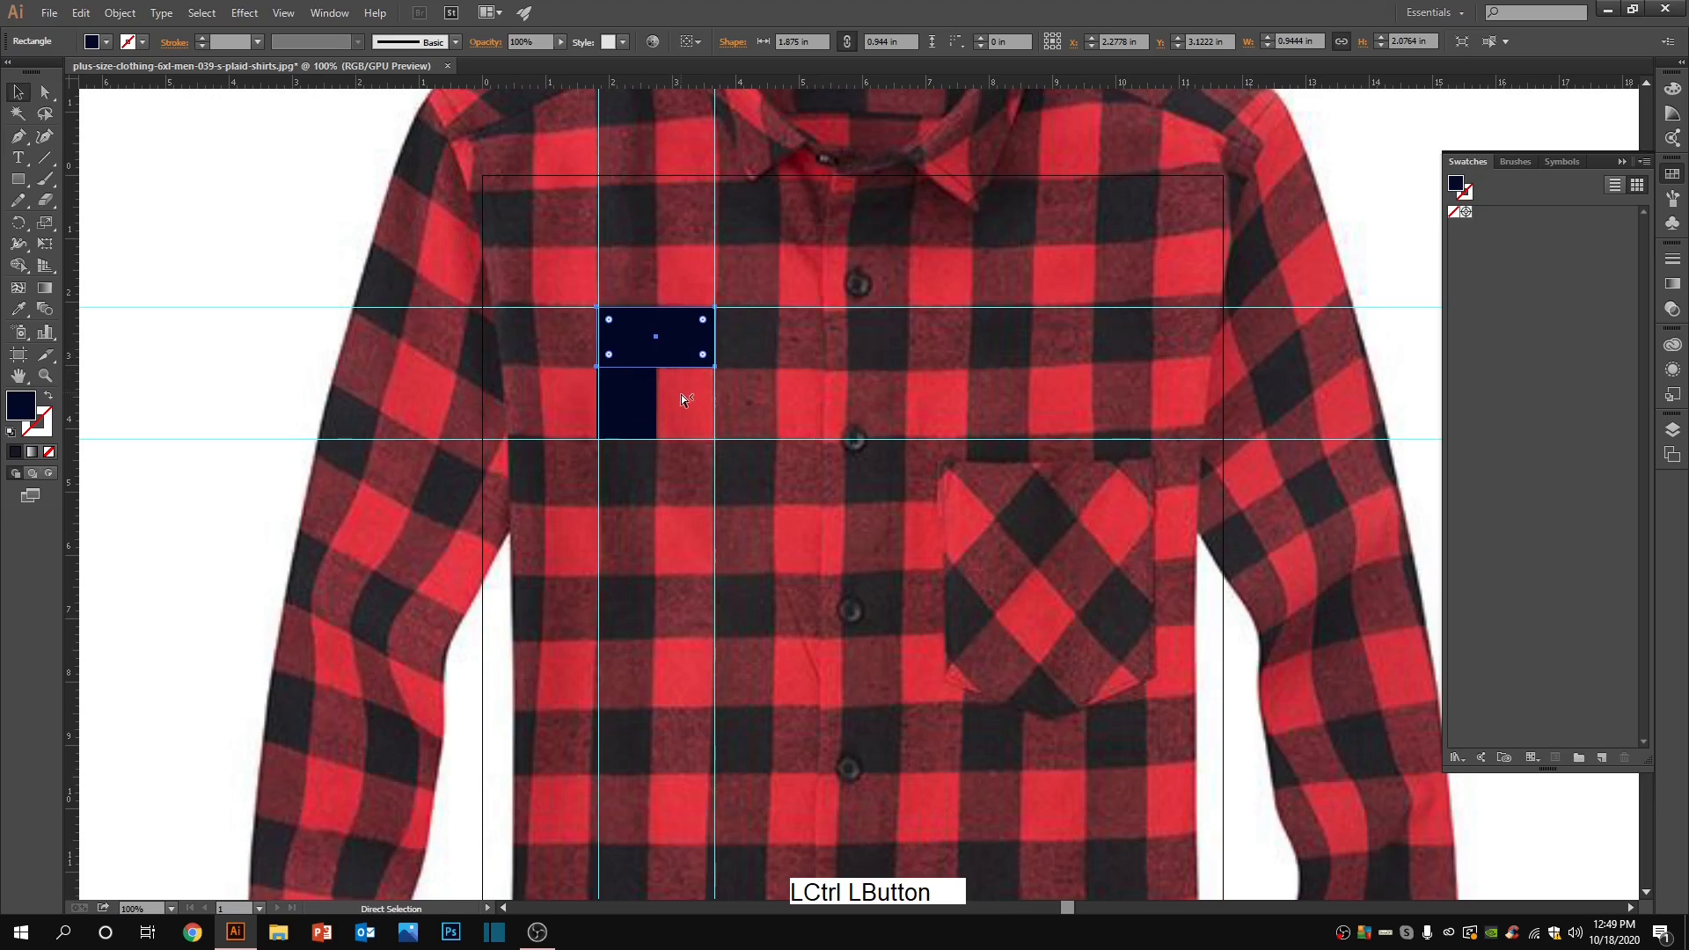
ctrl+shift+click(641, 412)
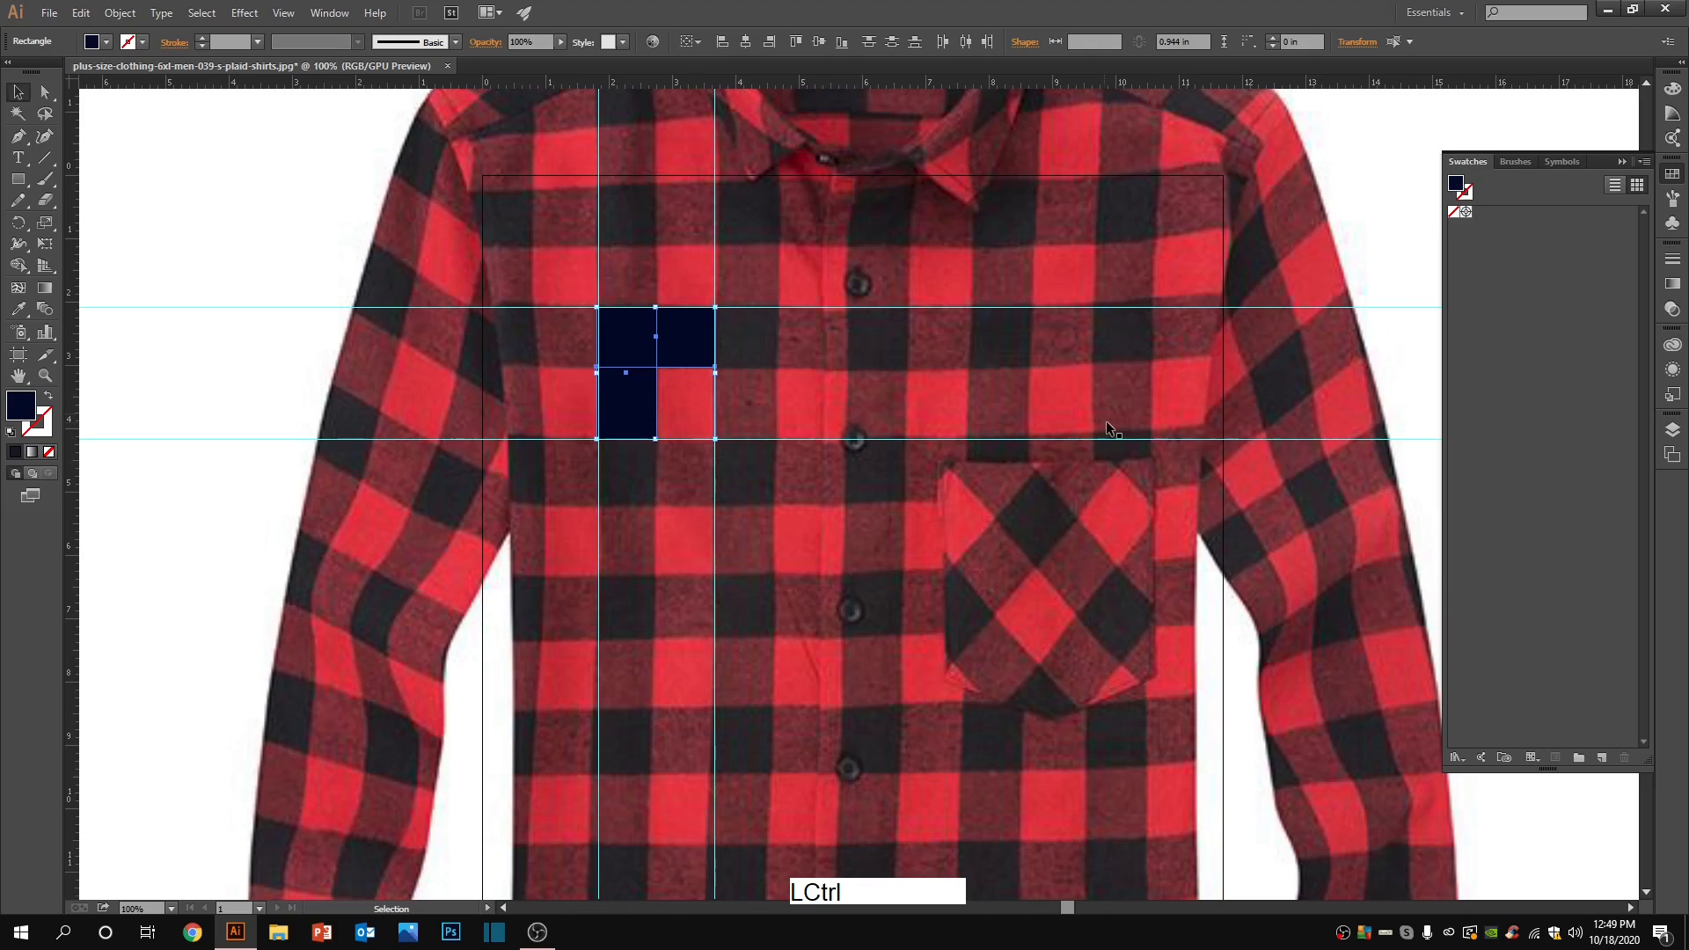
click(560, 43)
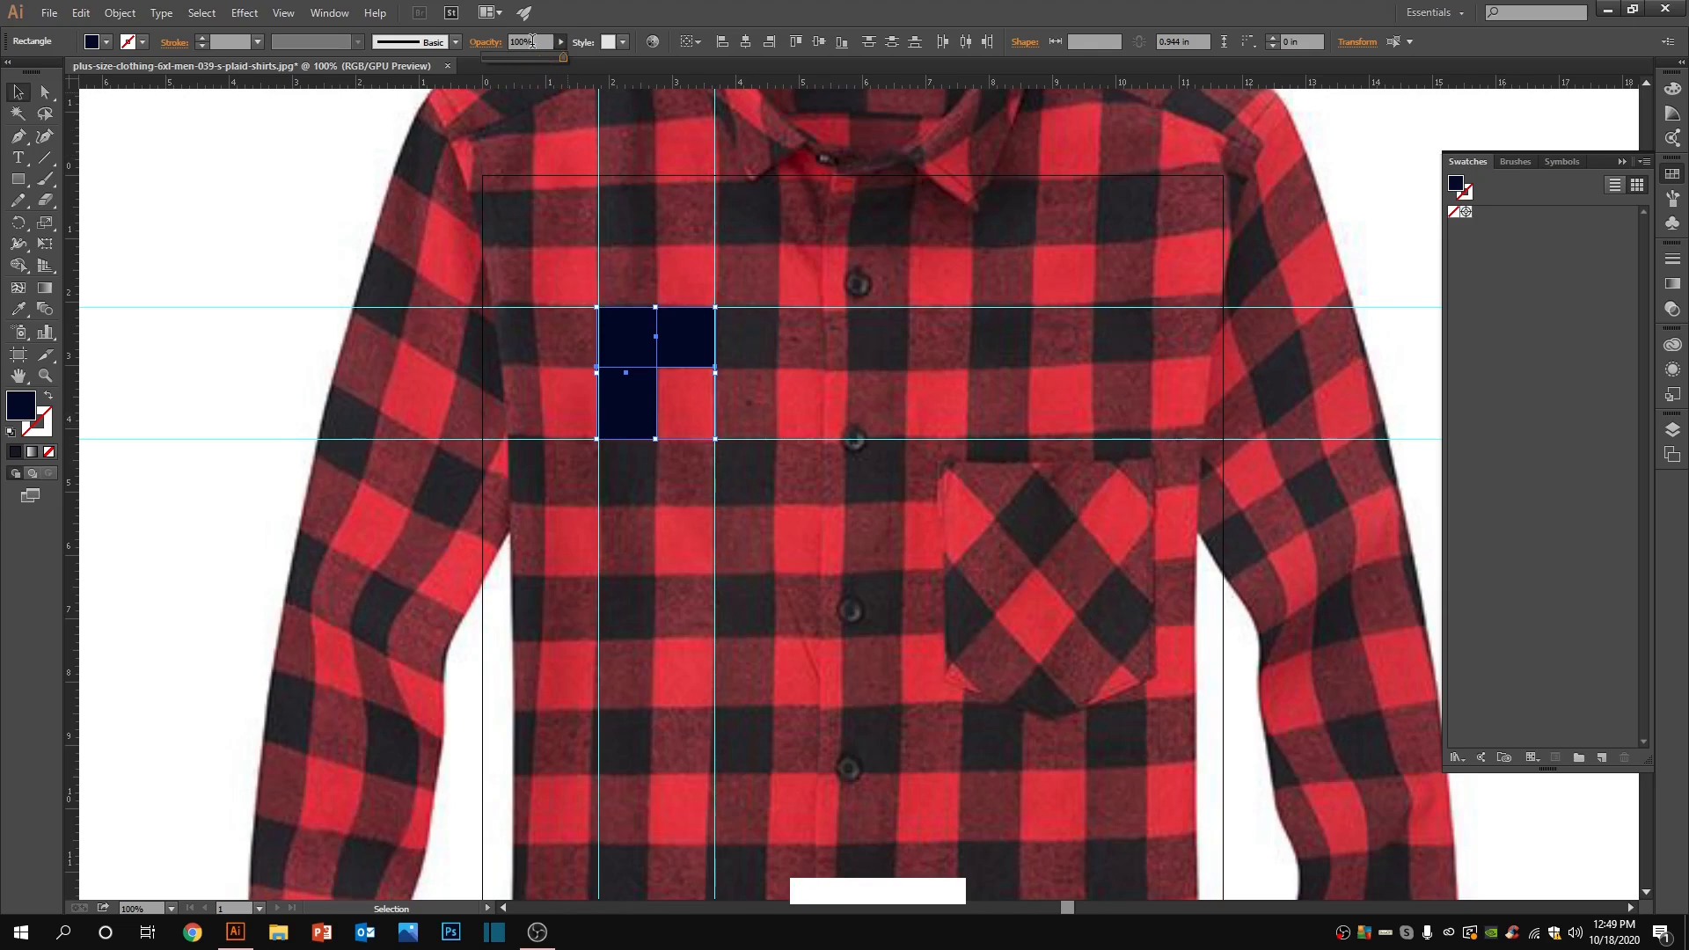
click(528, 42)
text(70)
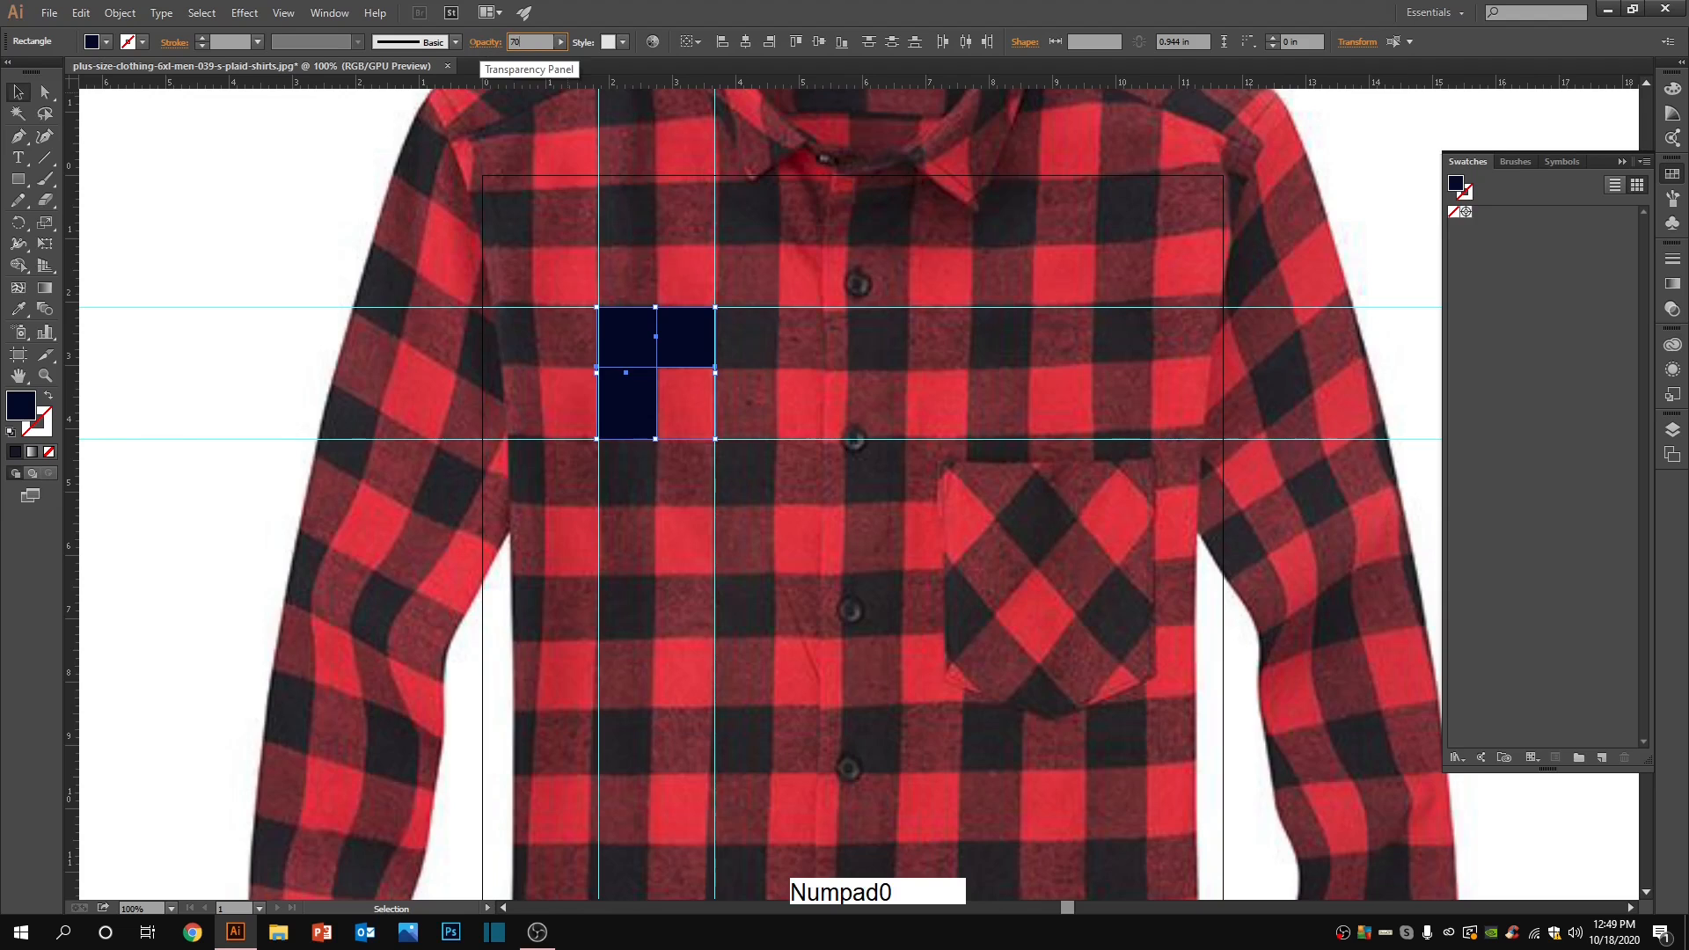
ctrl+click(326, 235)
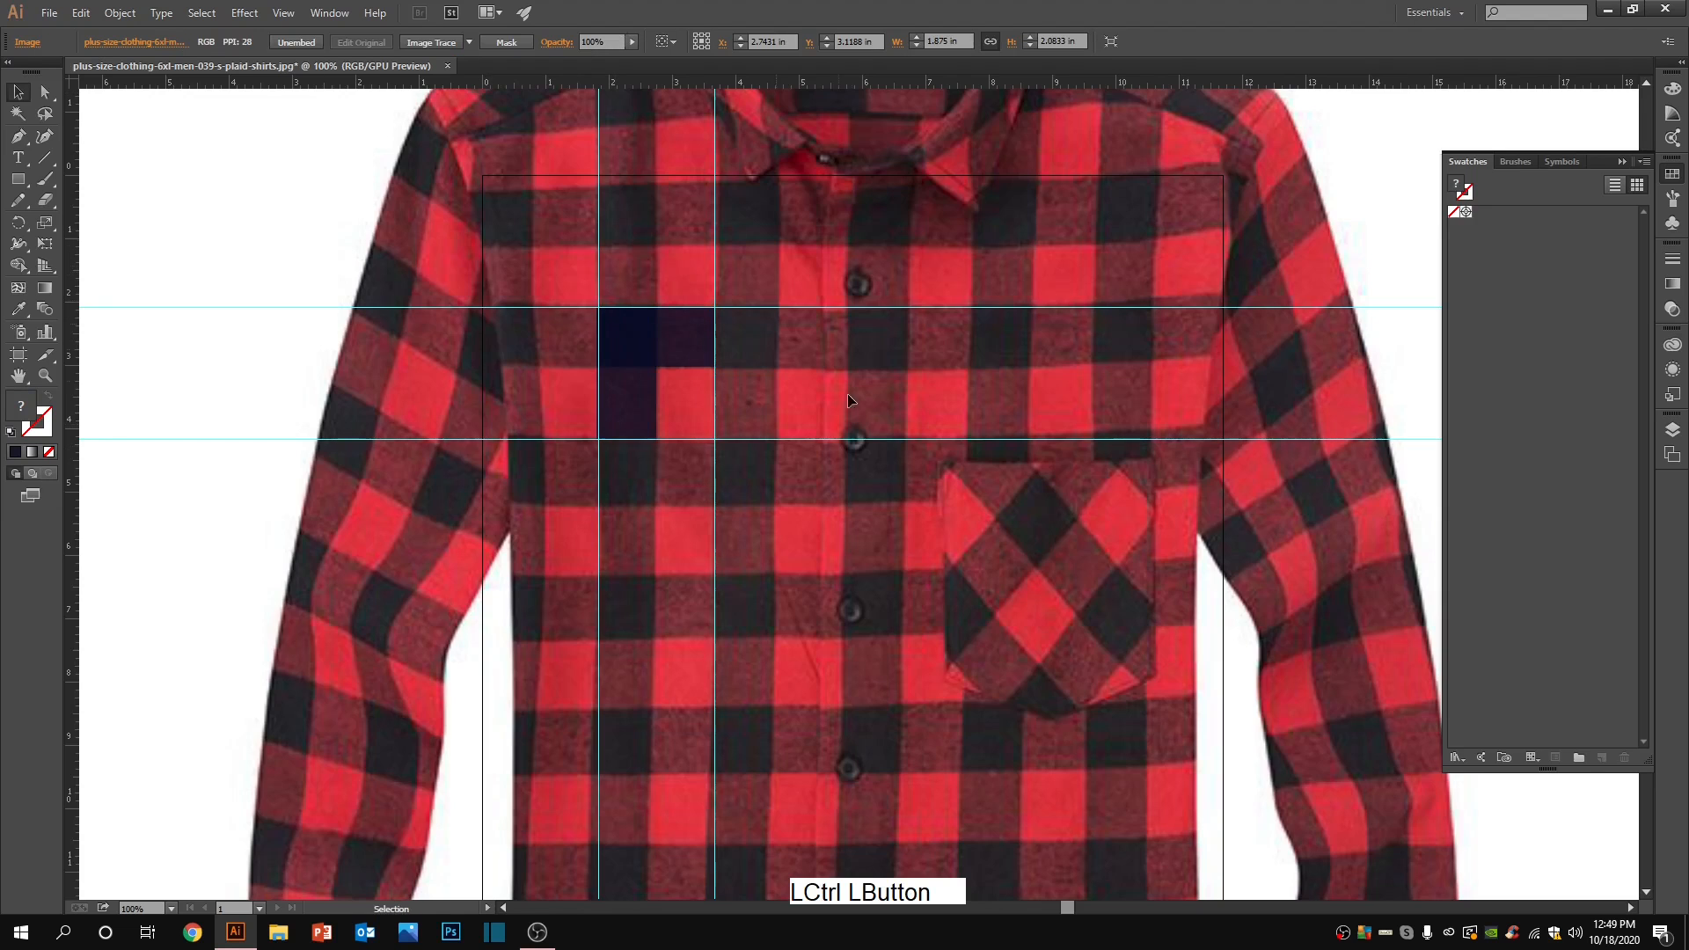
Step: Draw a rectangle about 1.84 in by 2.07 in covering the whole repeat between the four guides
key(ctrl+space)
drag(627, 313, 742, 416)
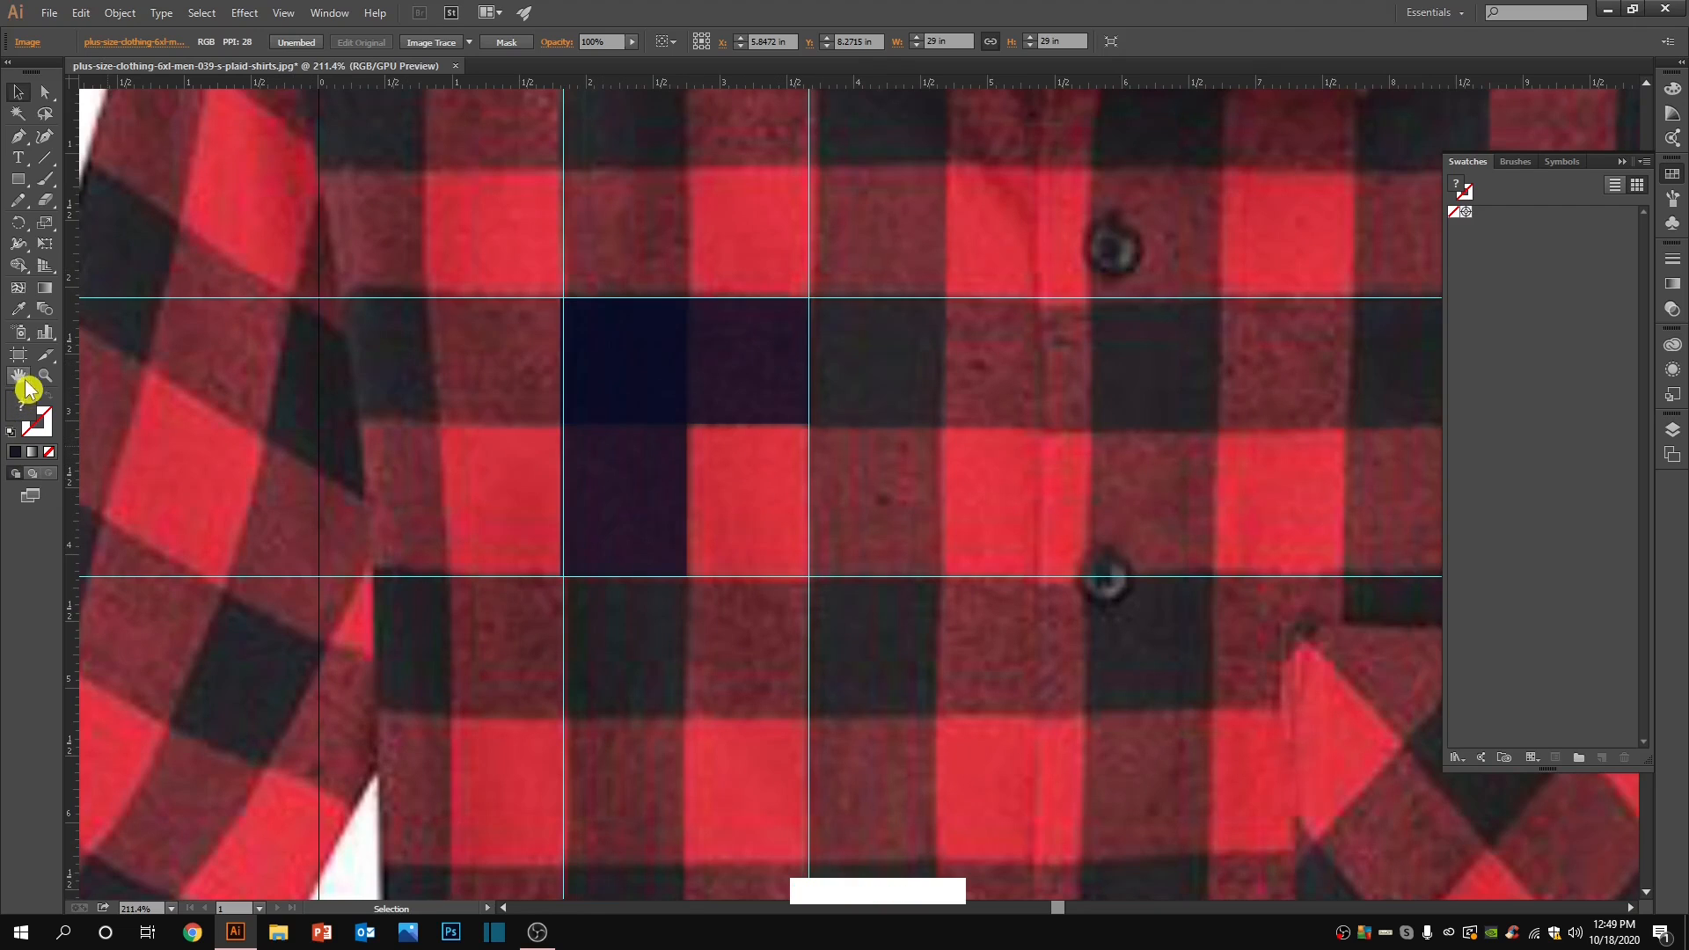
click(17, 179)
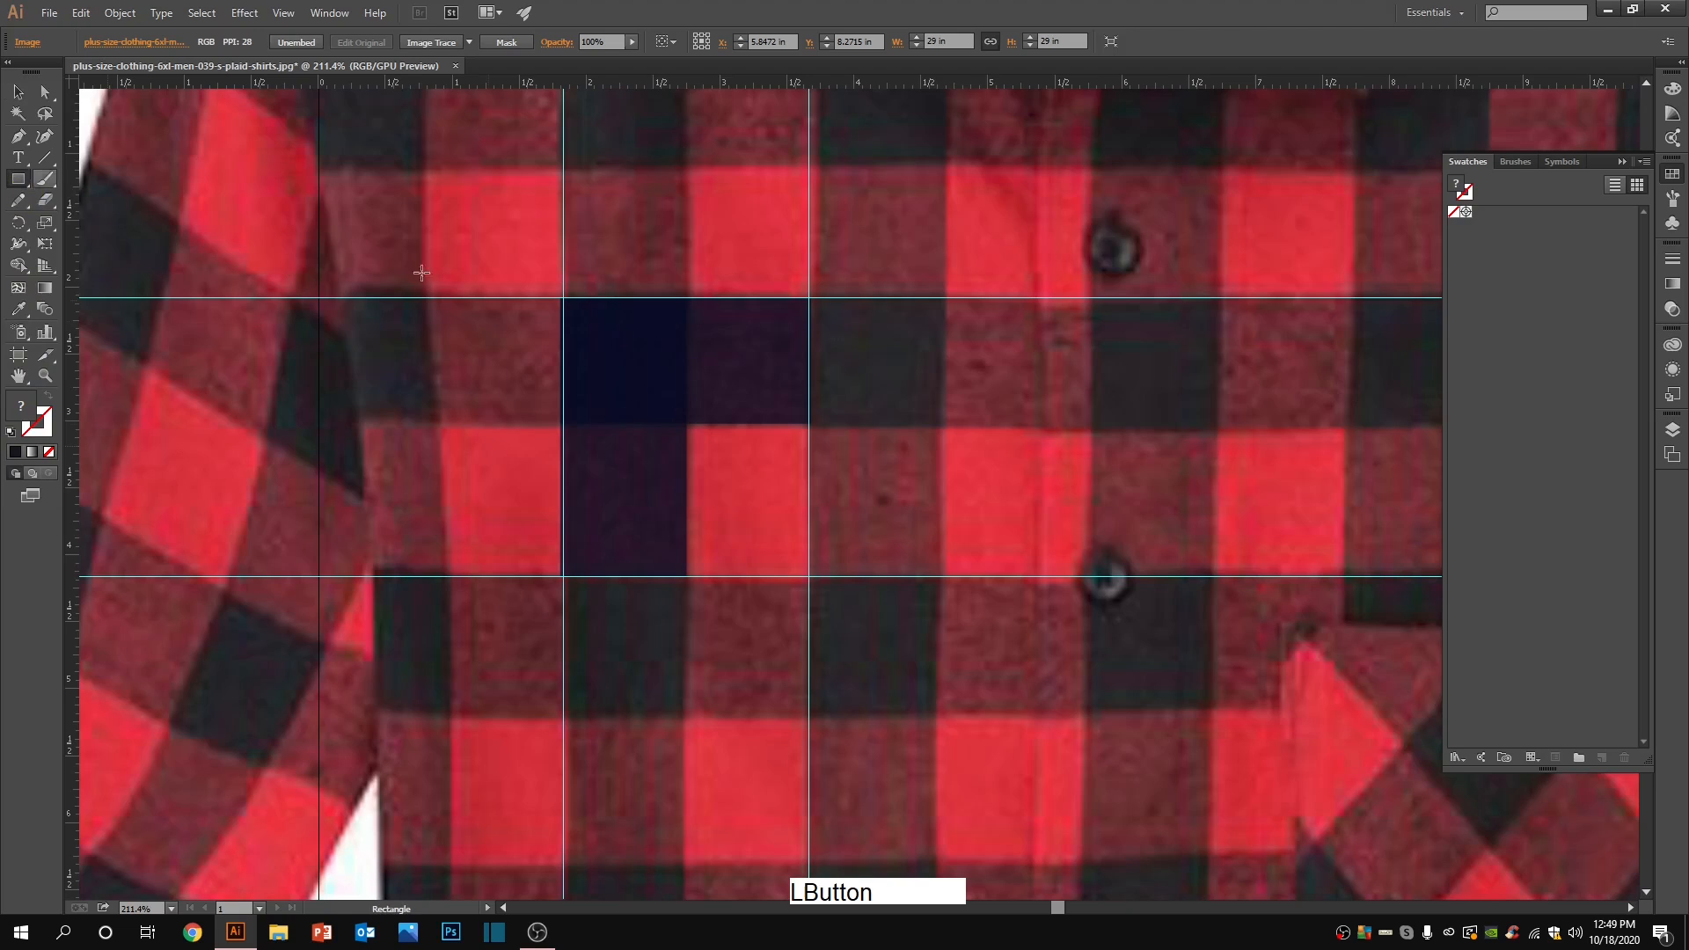
drag(808, 575, 559, 295)
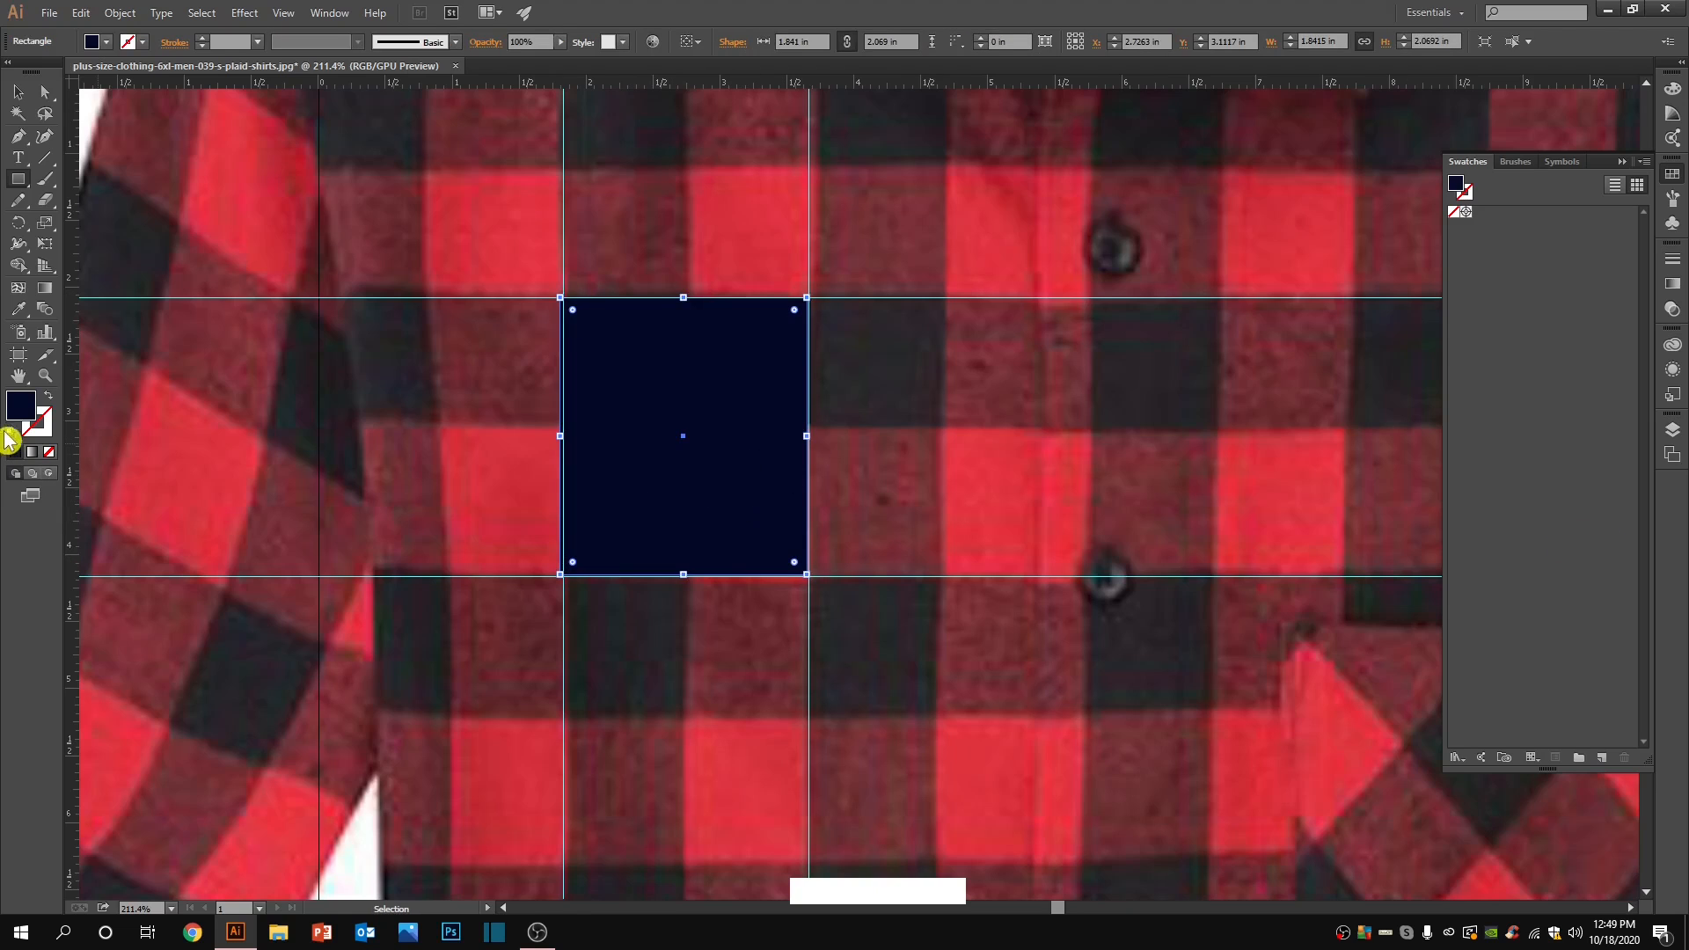
double_click(19, 407)
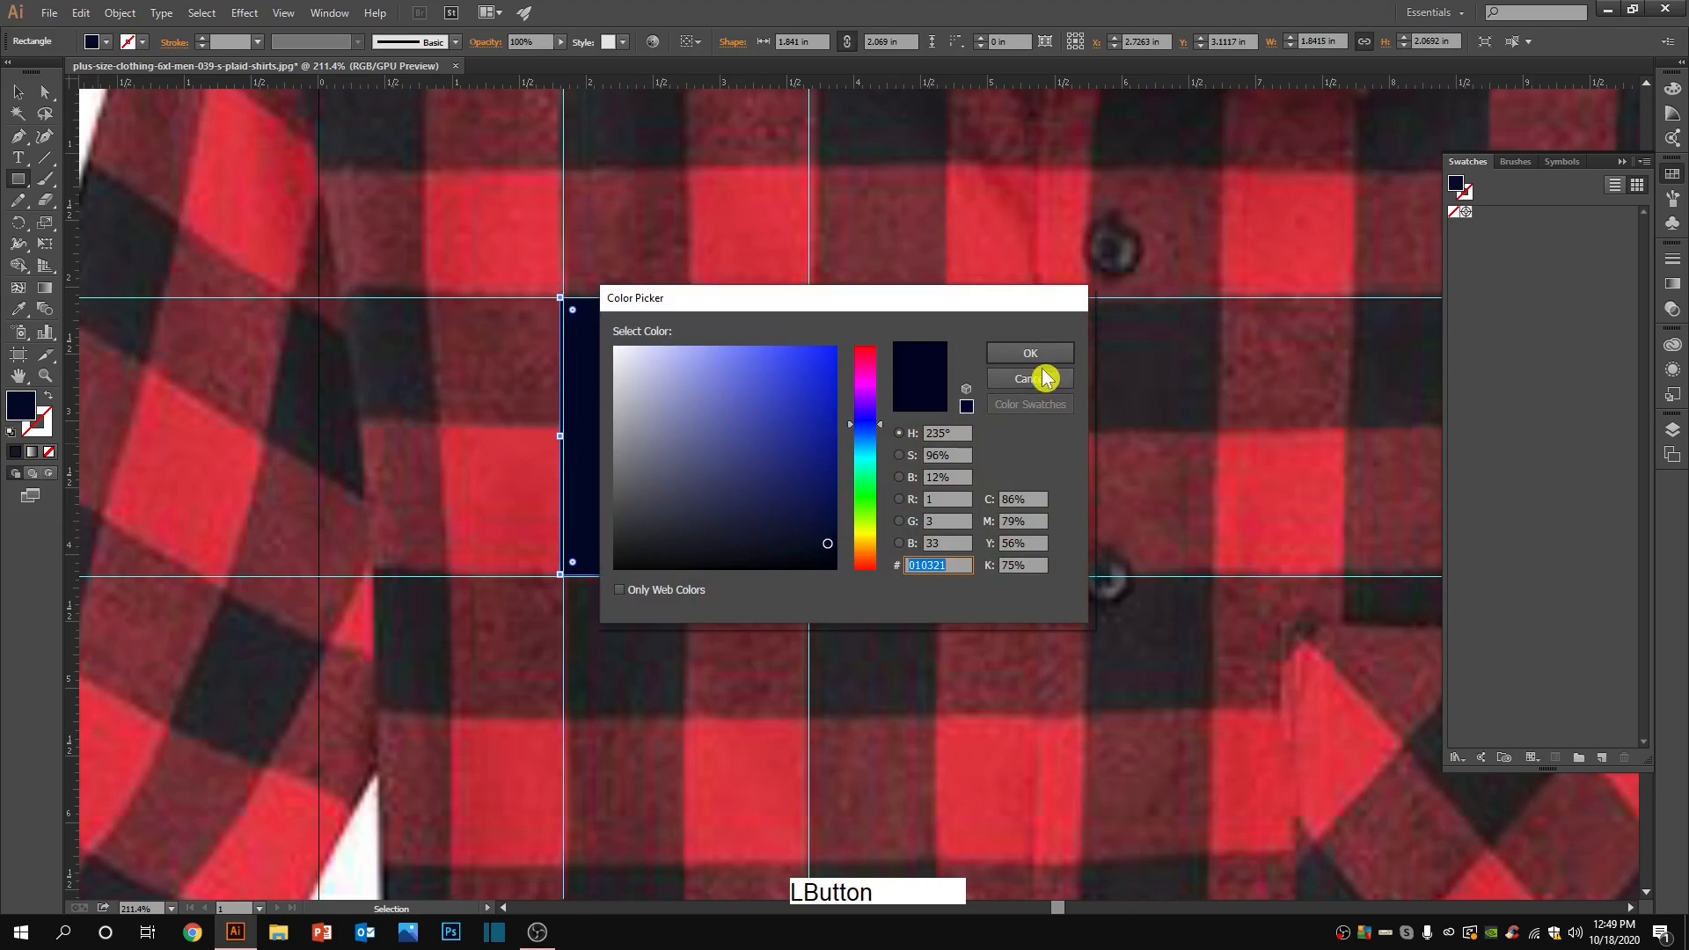
drag(852, 416, 864, 358)
click(774, 384)
click(1030, 378)
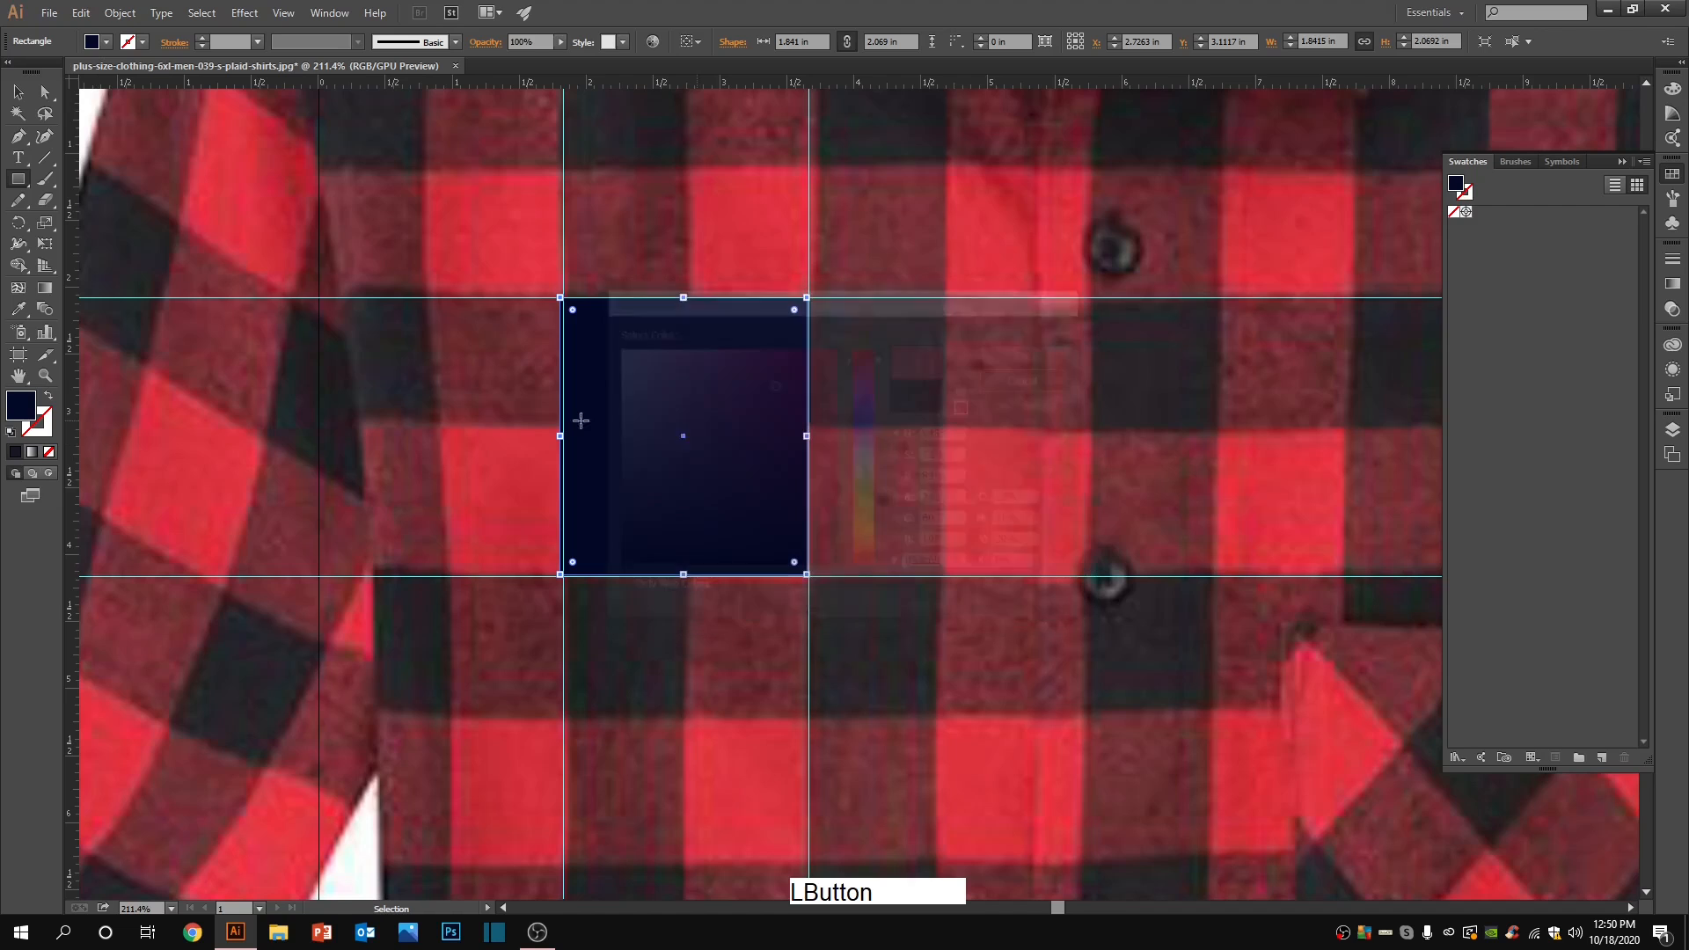
Step: Fill the new rectangle with the bright red sampled from the shirt photo with the Eyedropper
click(19, 309)
click(753, 293)
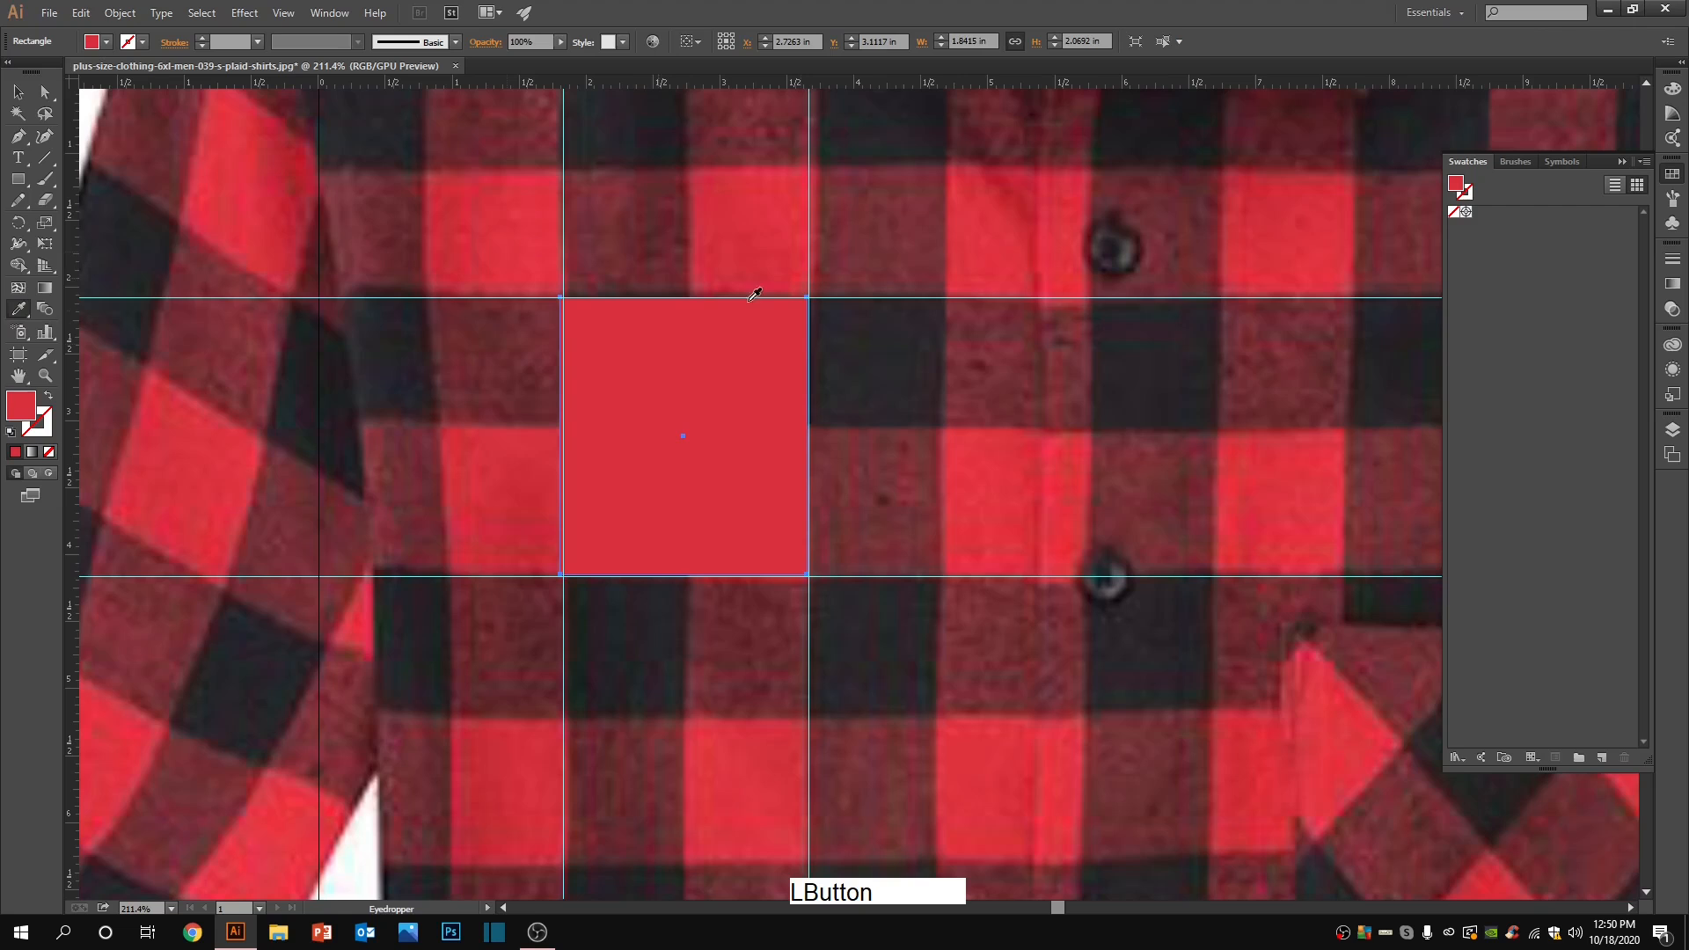
click(17, 92)
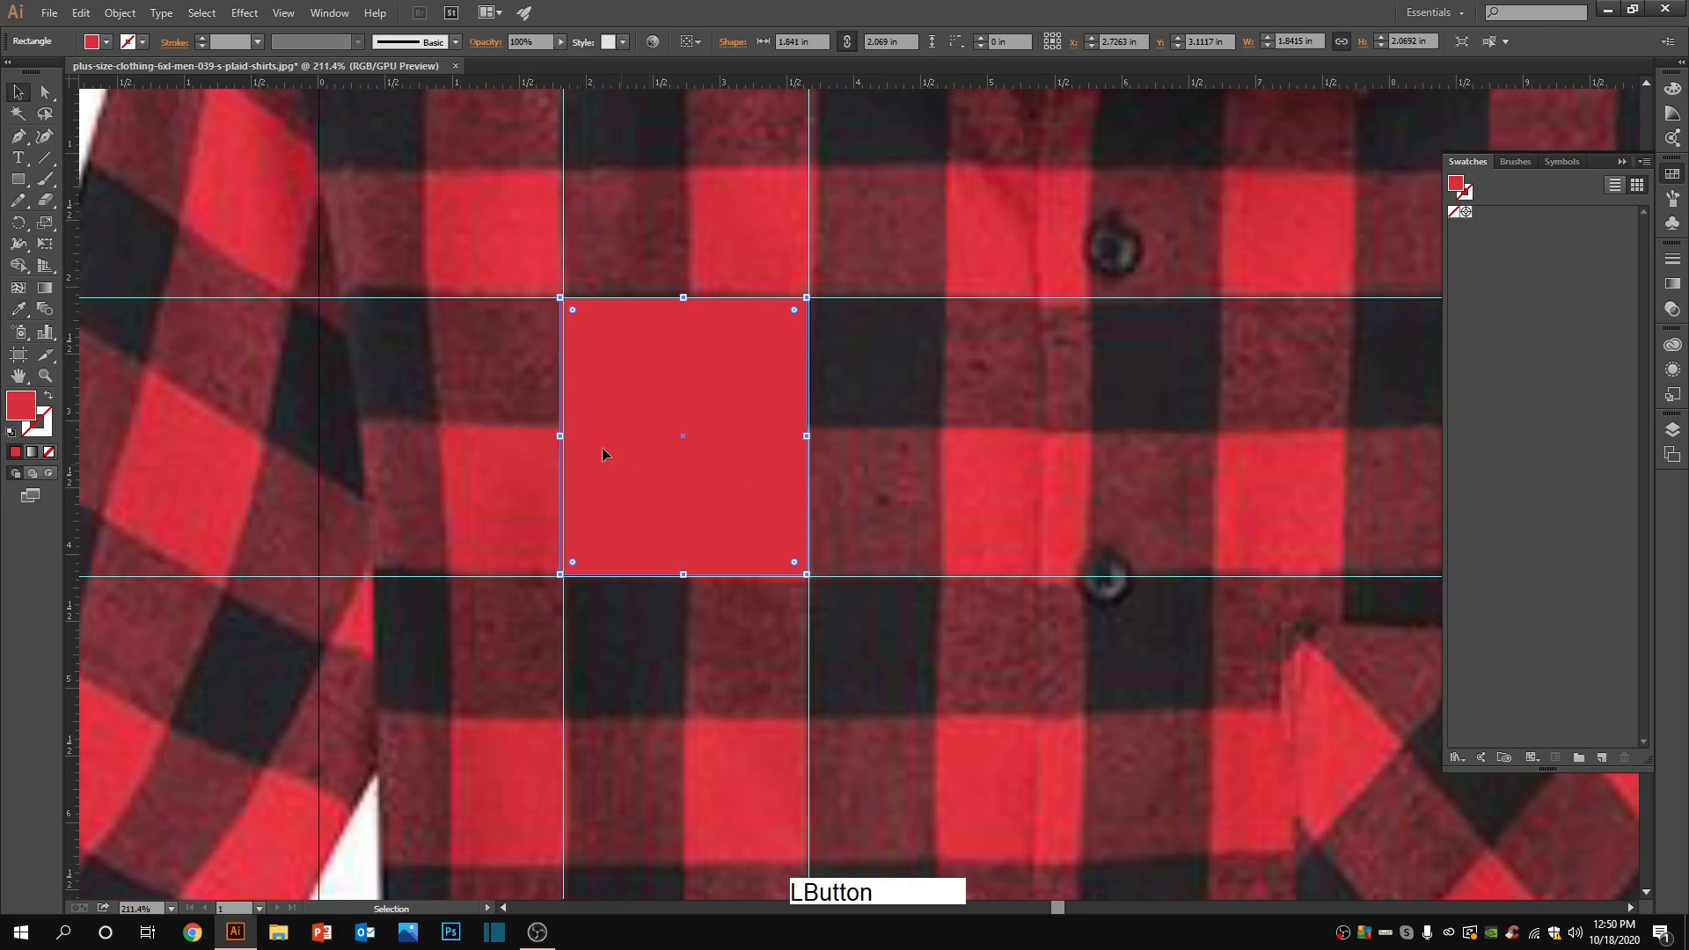
Step: Send the red rectangle to the back and move the shirt photo off the artboard to its right
right_click(627, 396)
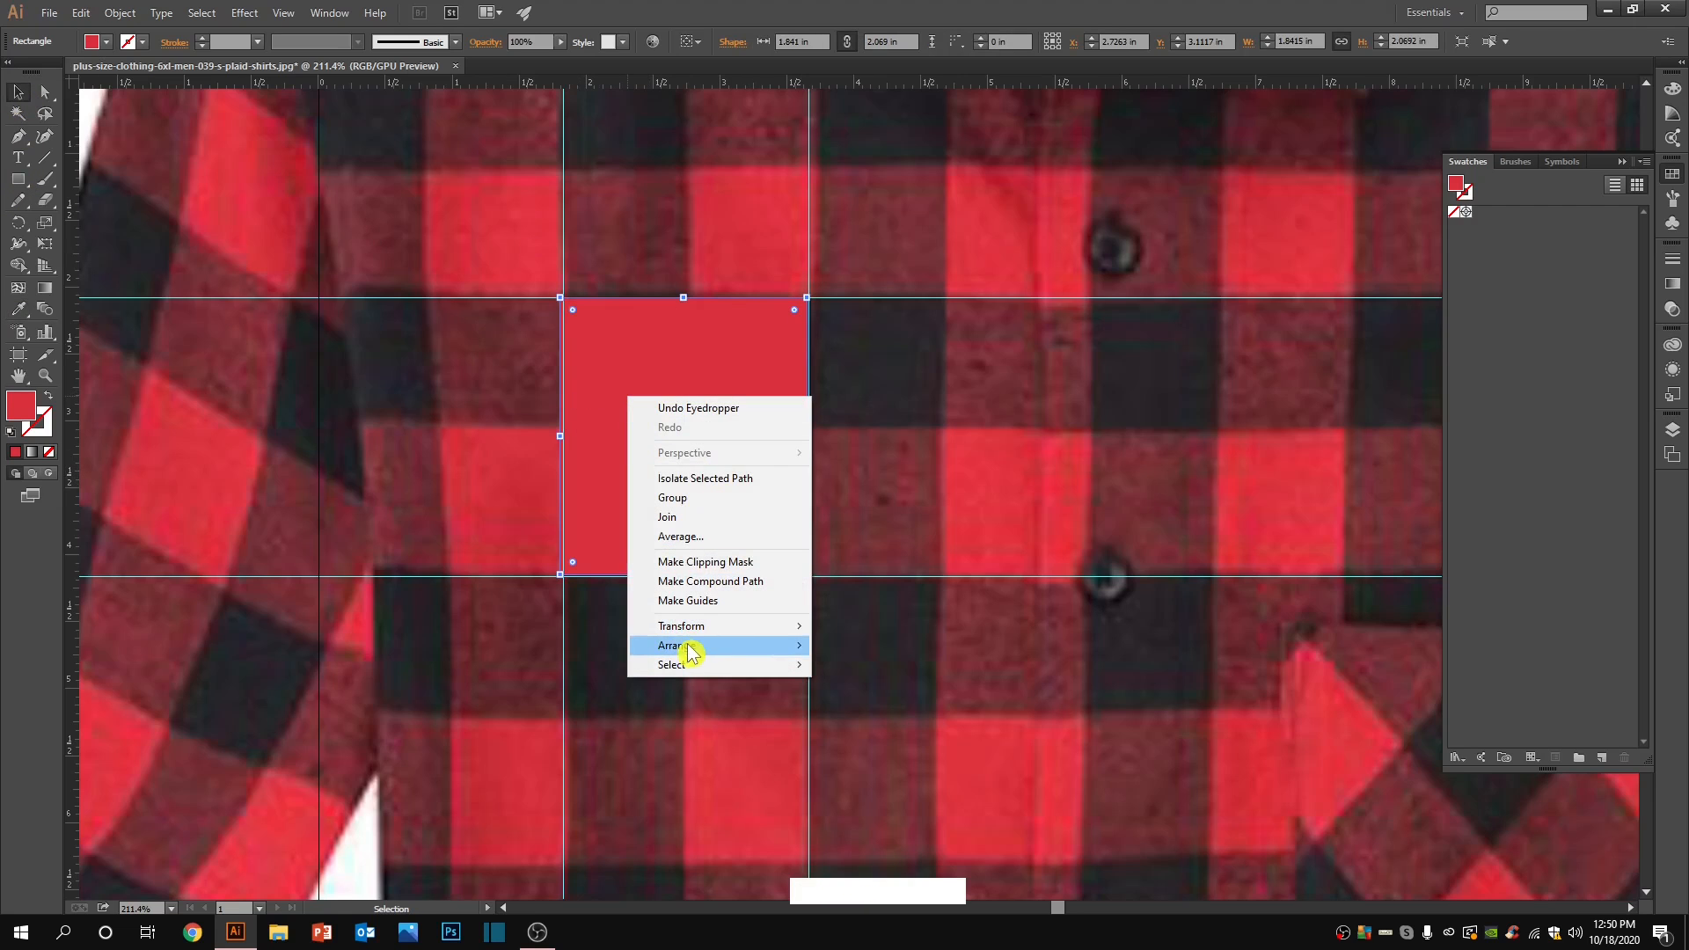
mouse_move(691, 652)
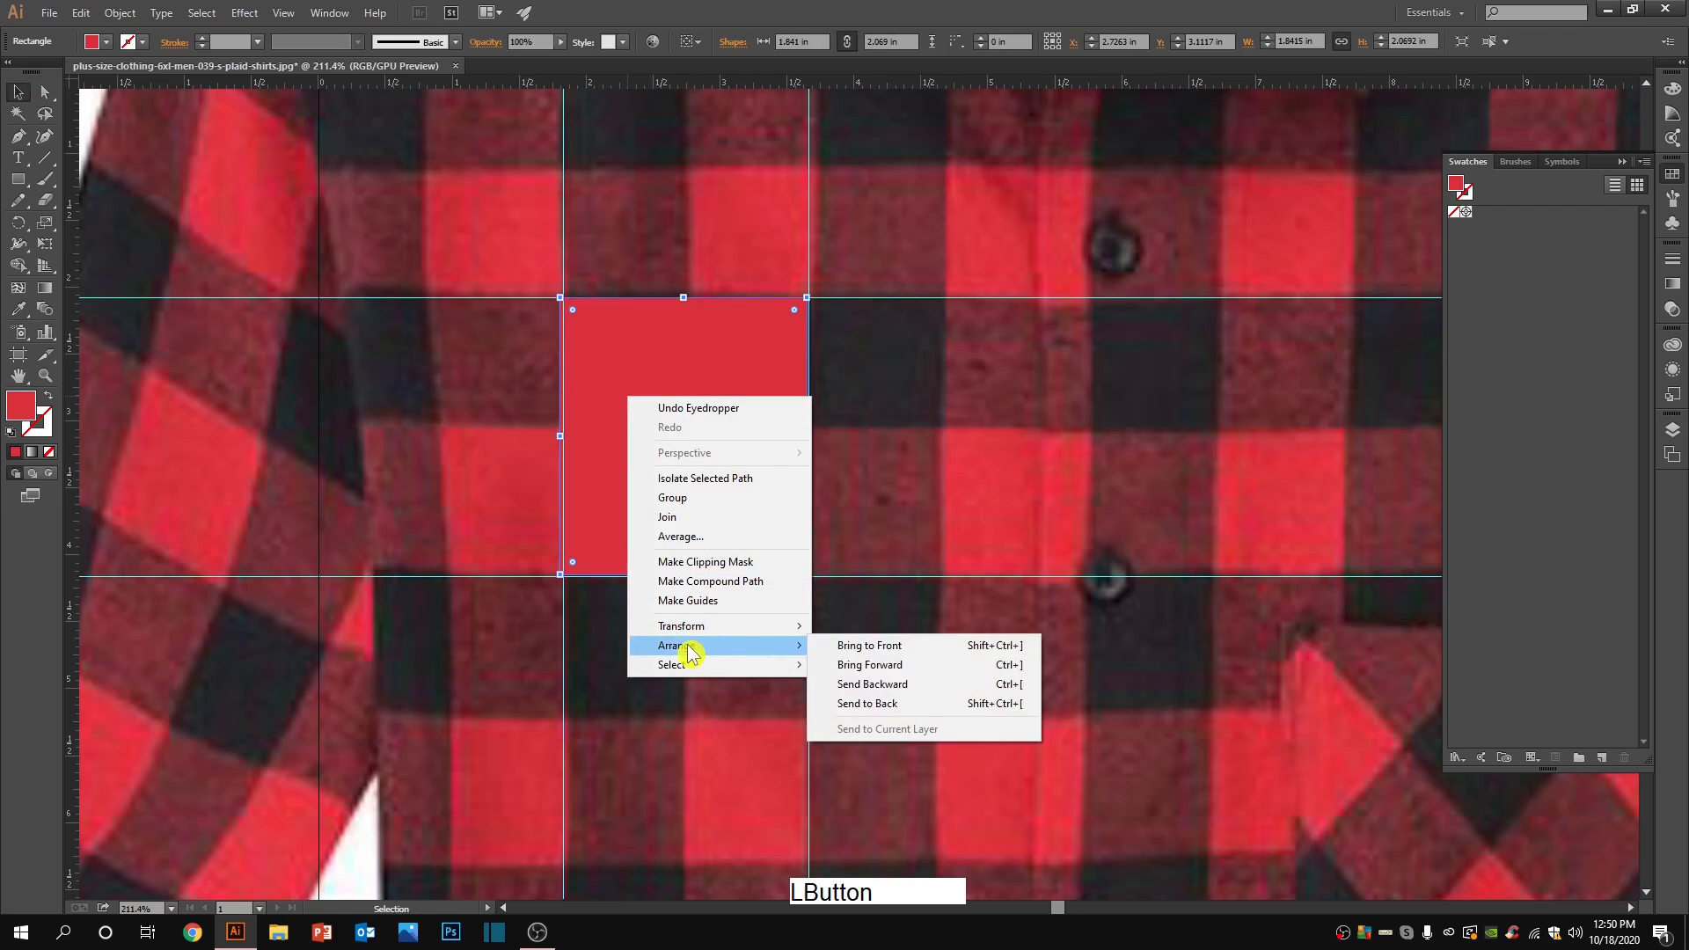
click(886, 706)
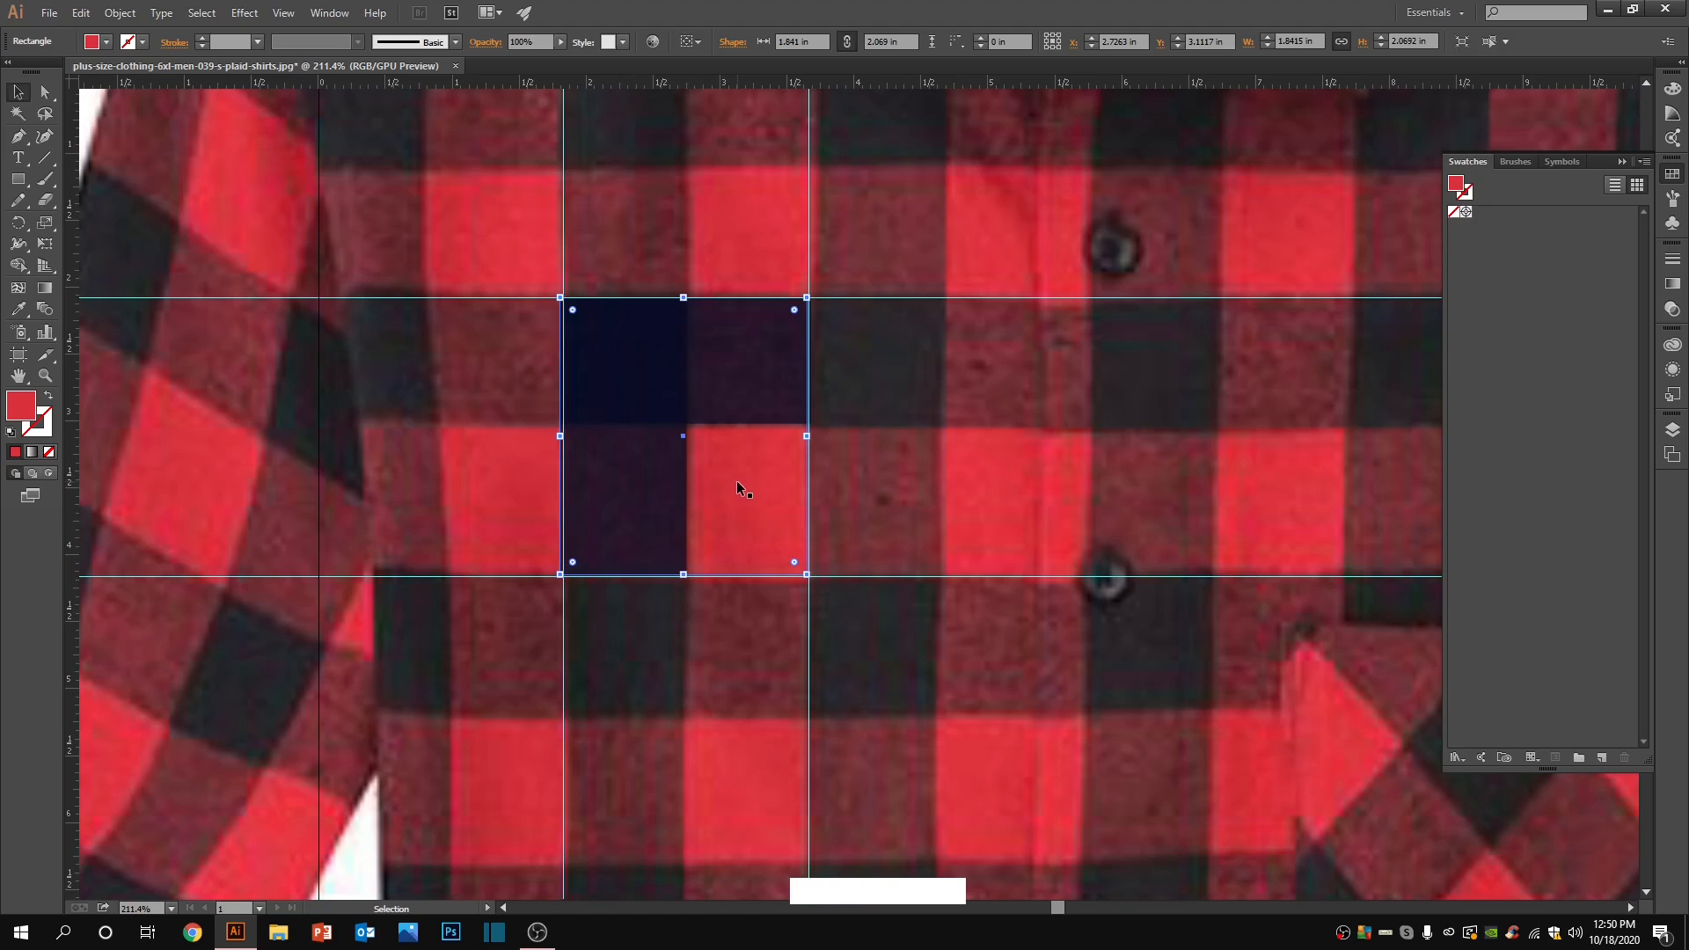
scroll(737, 485, down, 6)
drag(846, 500, 1423, 491)
Step: Widen the red rectangle to 1.875 in so its side edge meets the end of the horizontal navy rectangle
key(ctrl+space)
drag(748, 487, 992, 557)
drag(697, 448, 916, 528)
drag(801, 477, 781, 573)
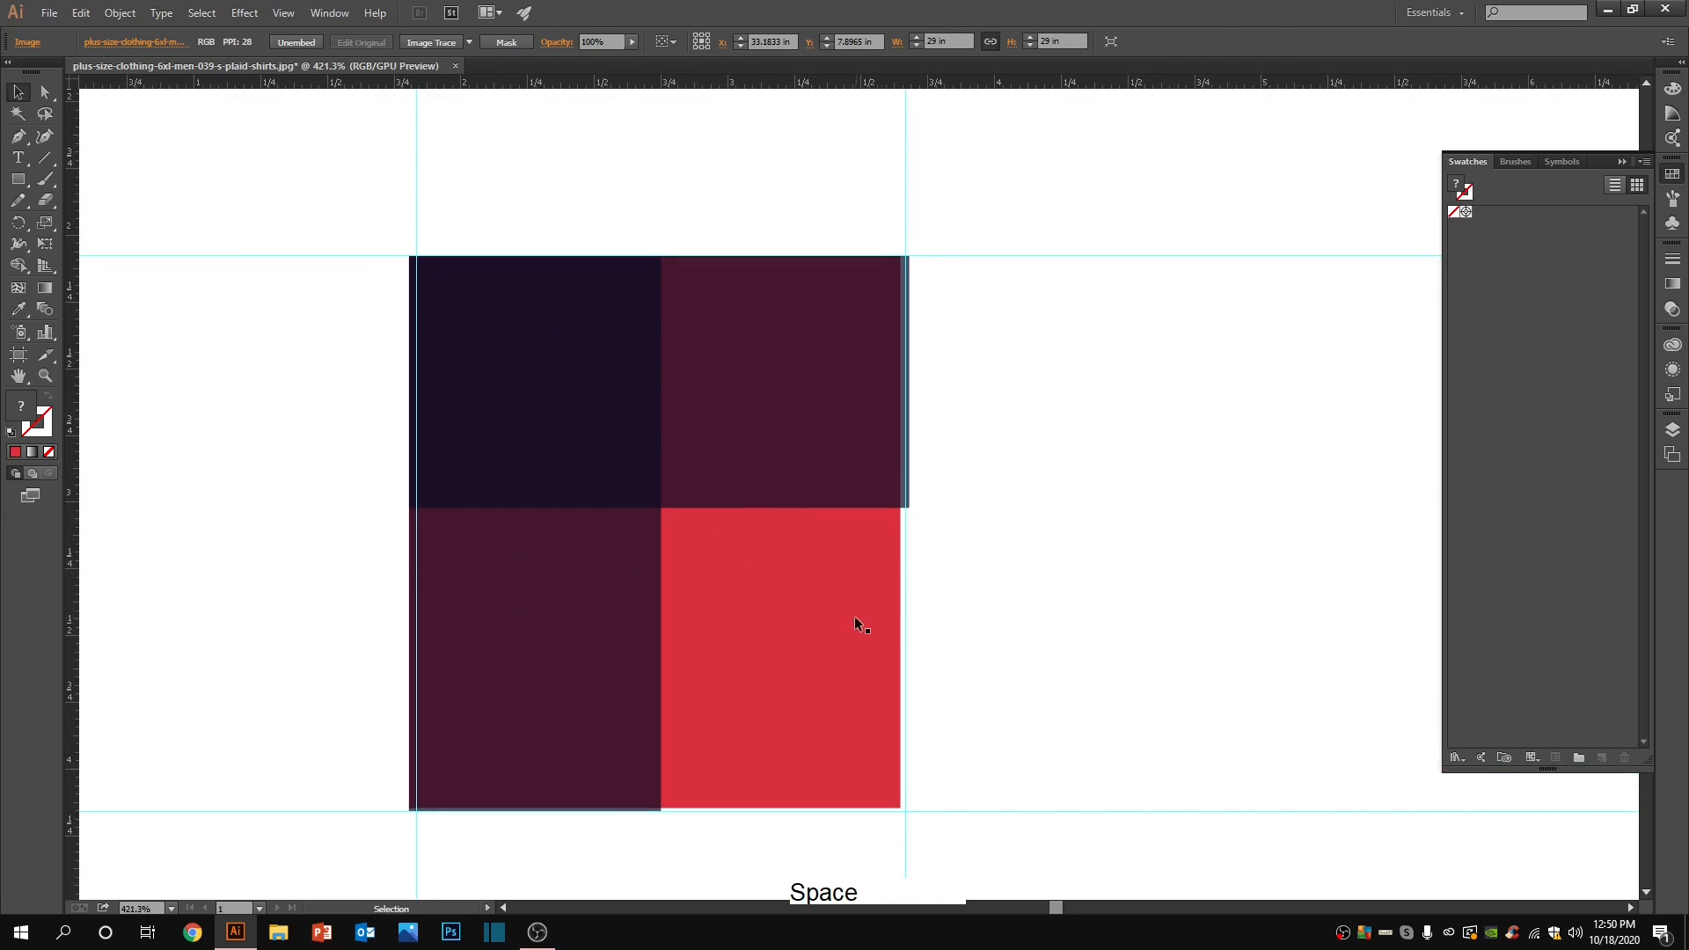
drag(882, 475, 925, 566)
click(910, 589)
scroll(1061, 576, down, 2)
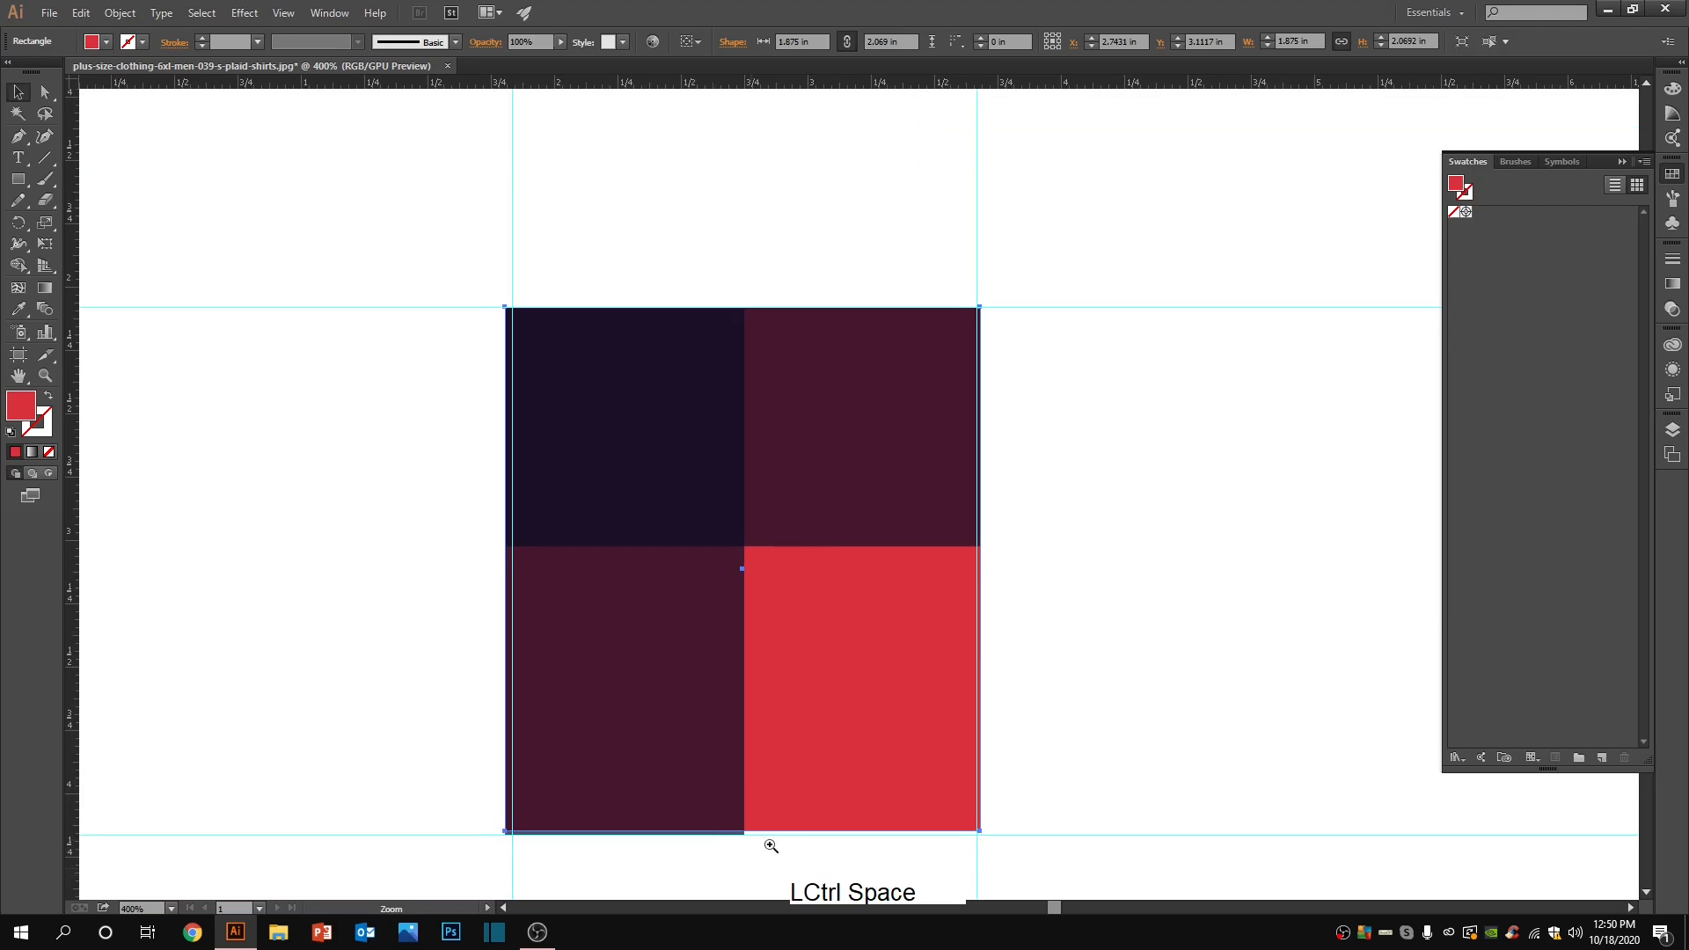
Step: Shorten the vertical navy rectangle to about 2.06 in so its lower edge meets the red rectangle's lower edge
drag(774, 842, 984, 822)
drag(707, 842, 712, 822)
click(641, 797)
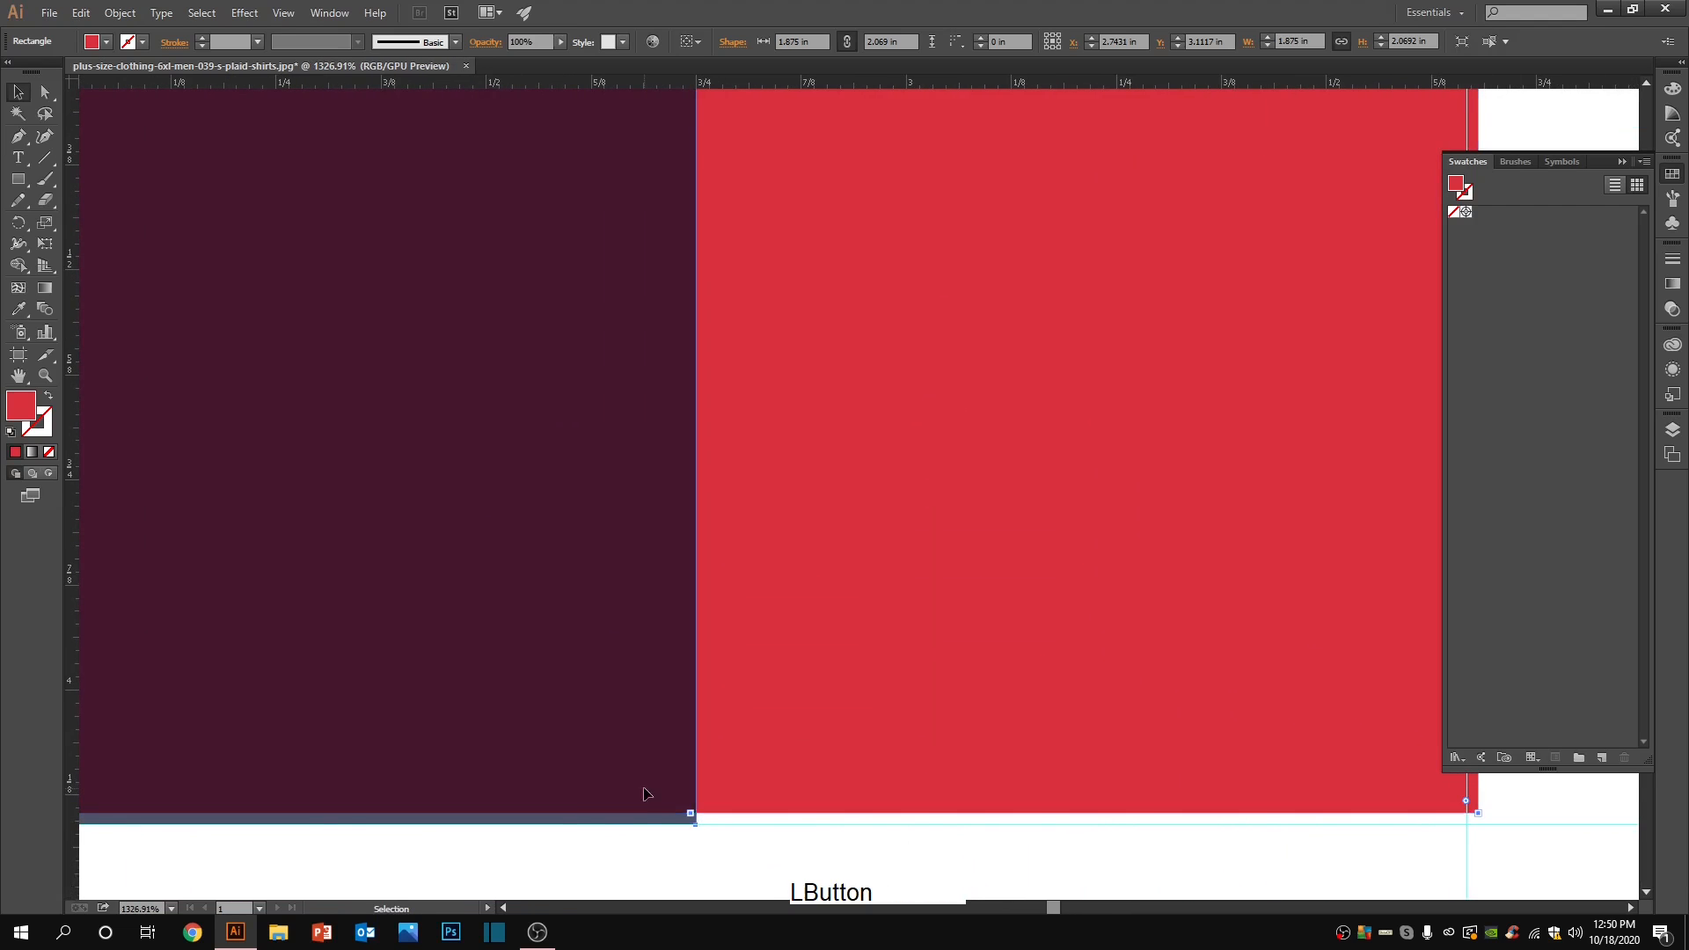
drag(298, 826, 299, 809)
scroll(802, 744, down, 2)
scroll(803, 744, down, 3)
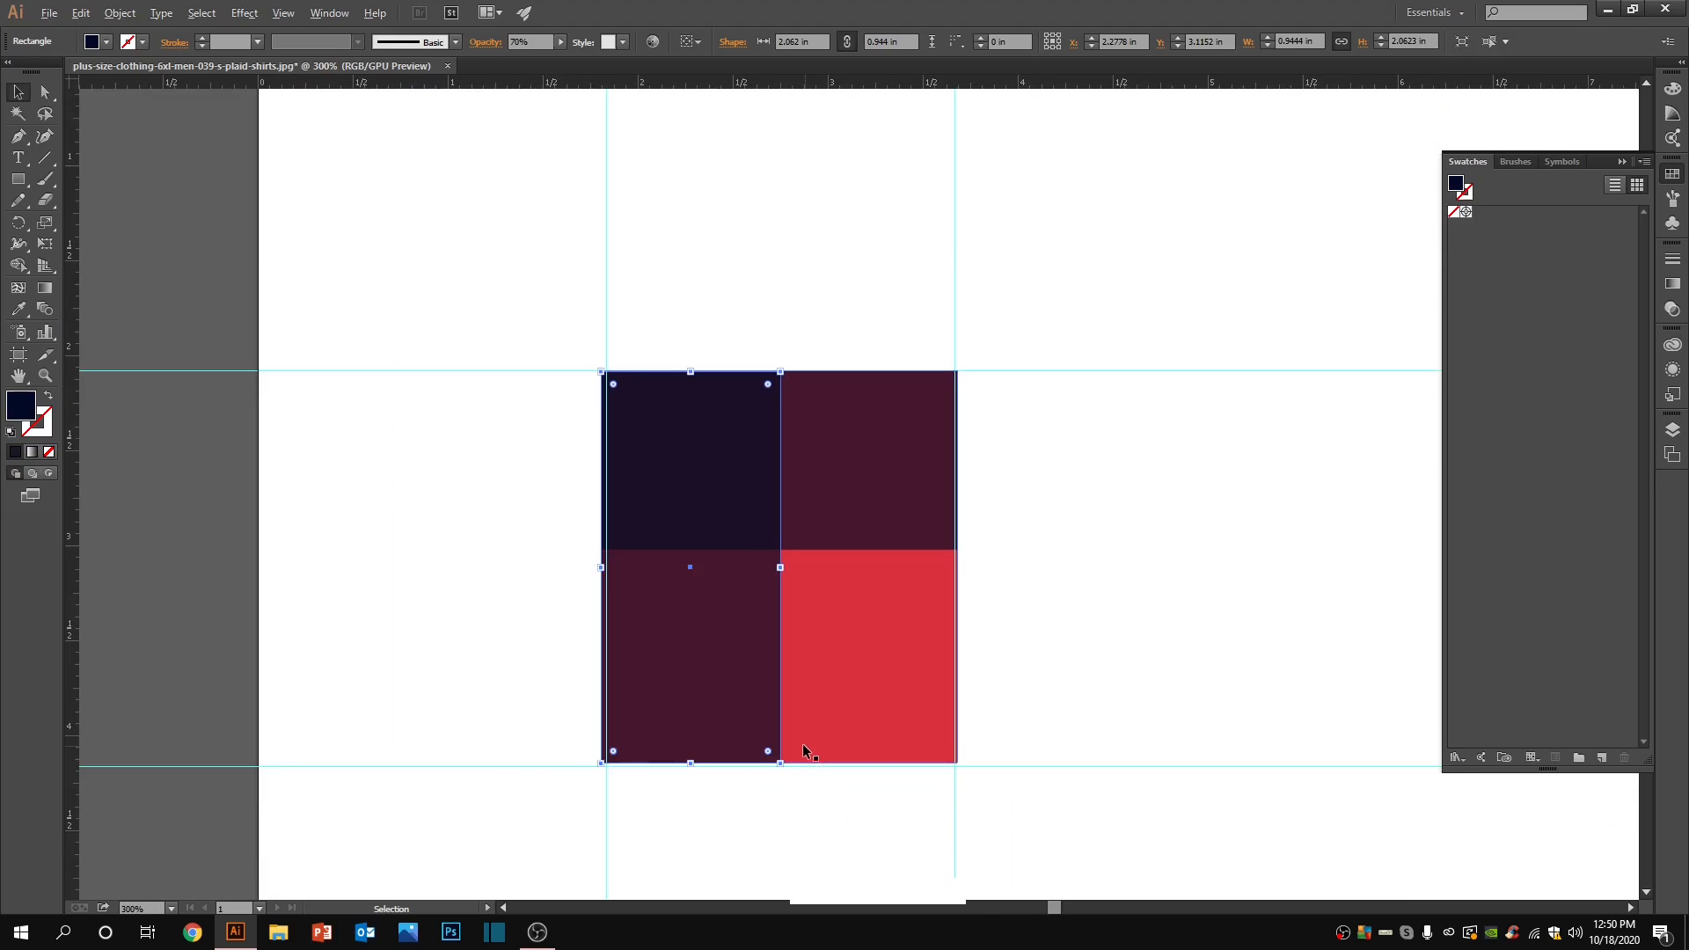
Step: Make a new pattern from the two navy rectangles and the red rectangle
scroll(803, 743, up, 1)
drag(721, 389, 1038, 823)
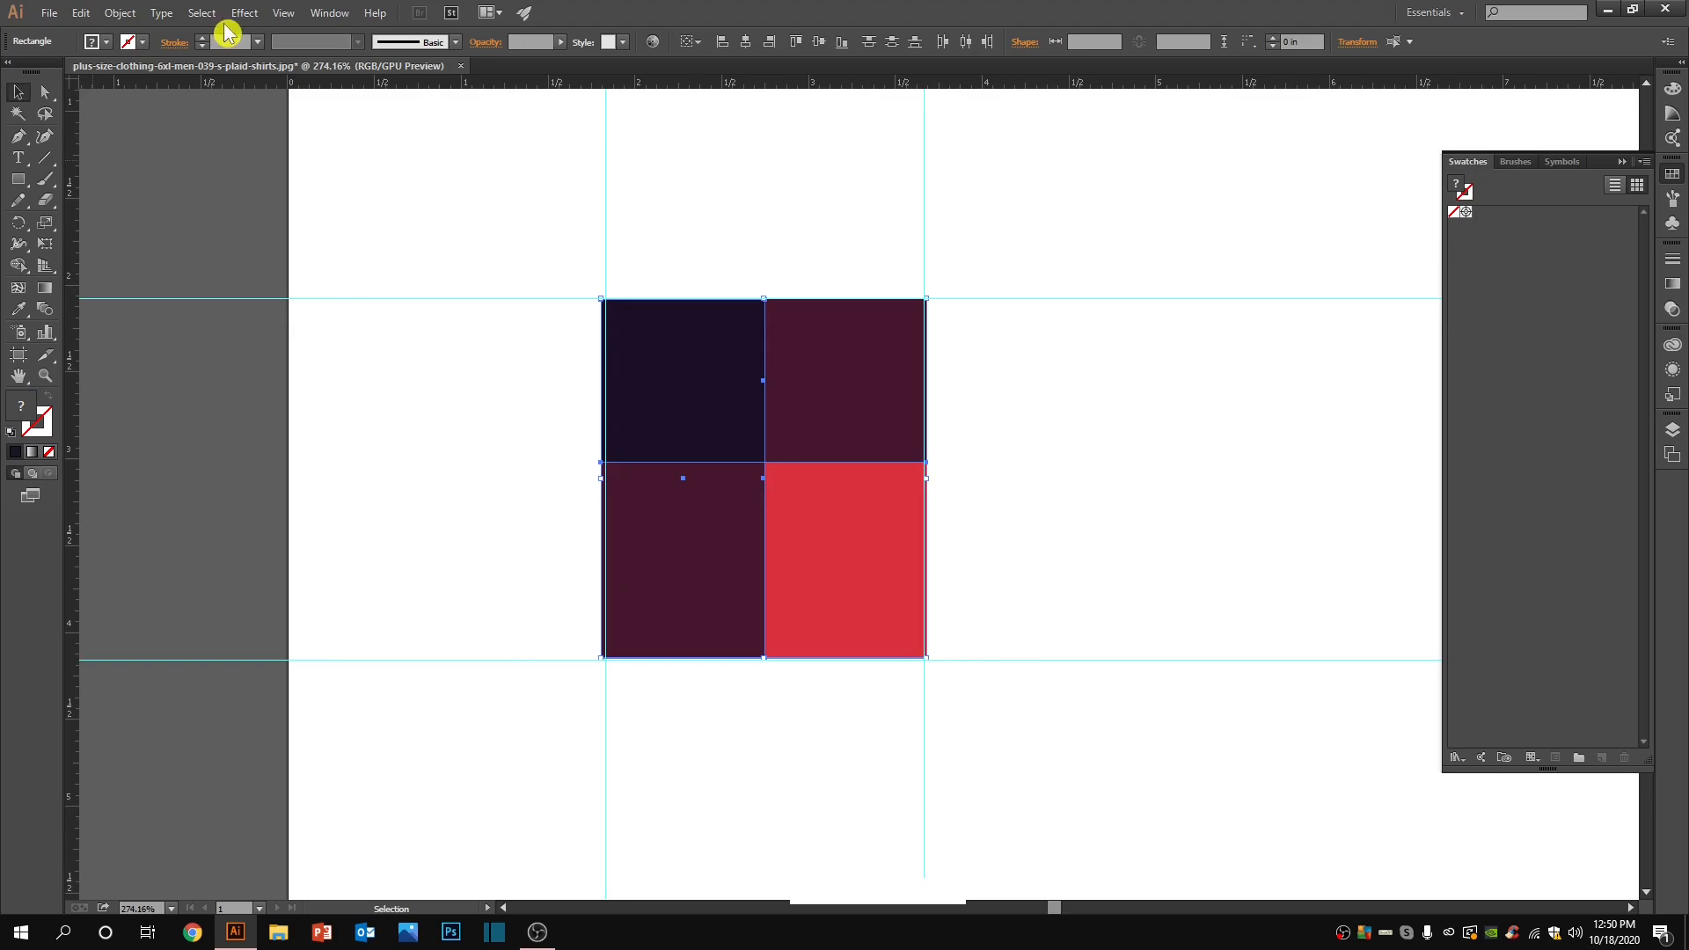
click(121, 13)
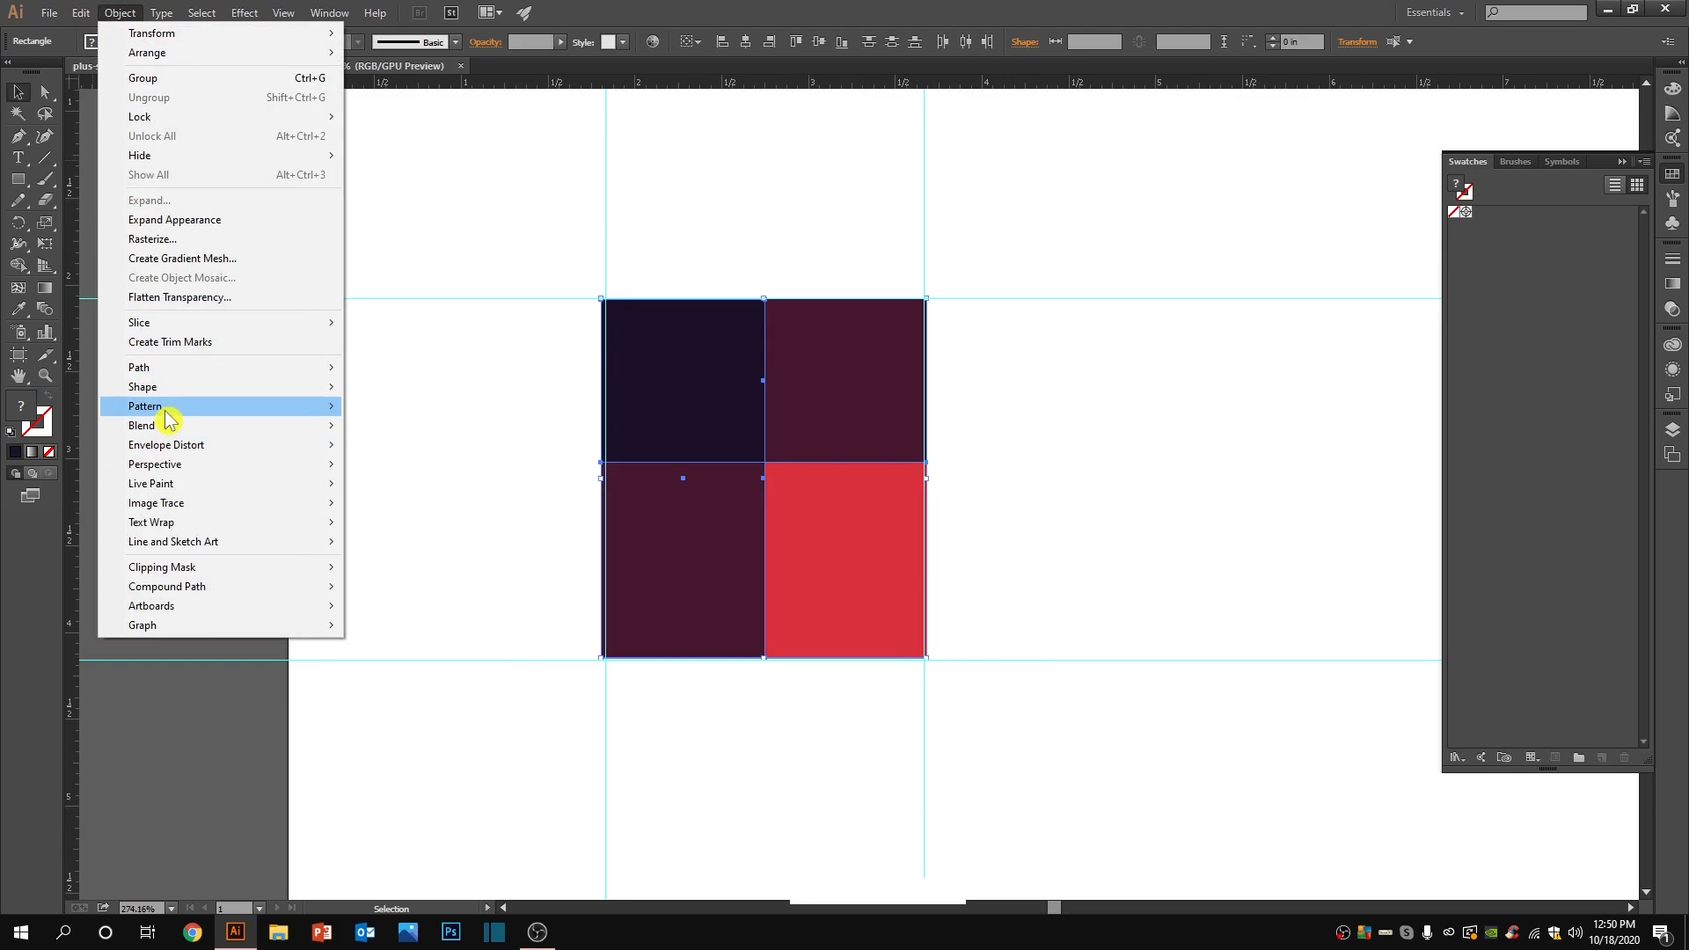
mouse_move(167, 420)
click(407, 408)
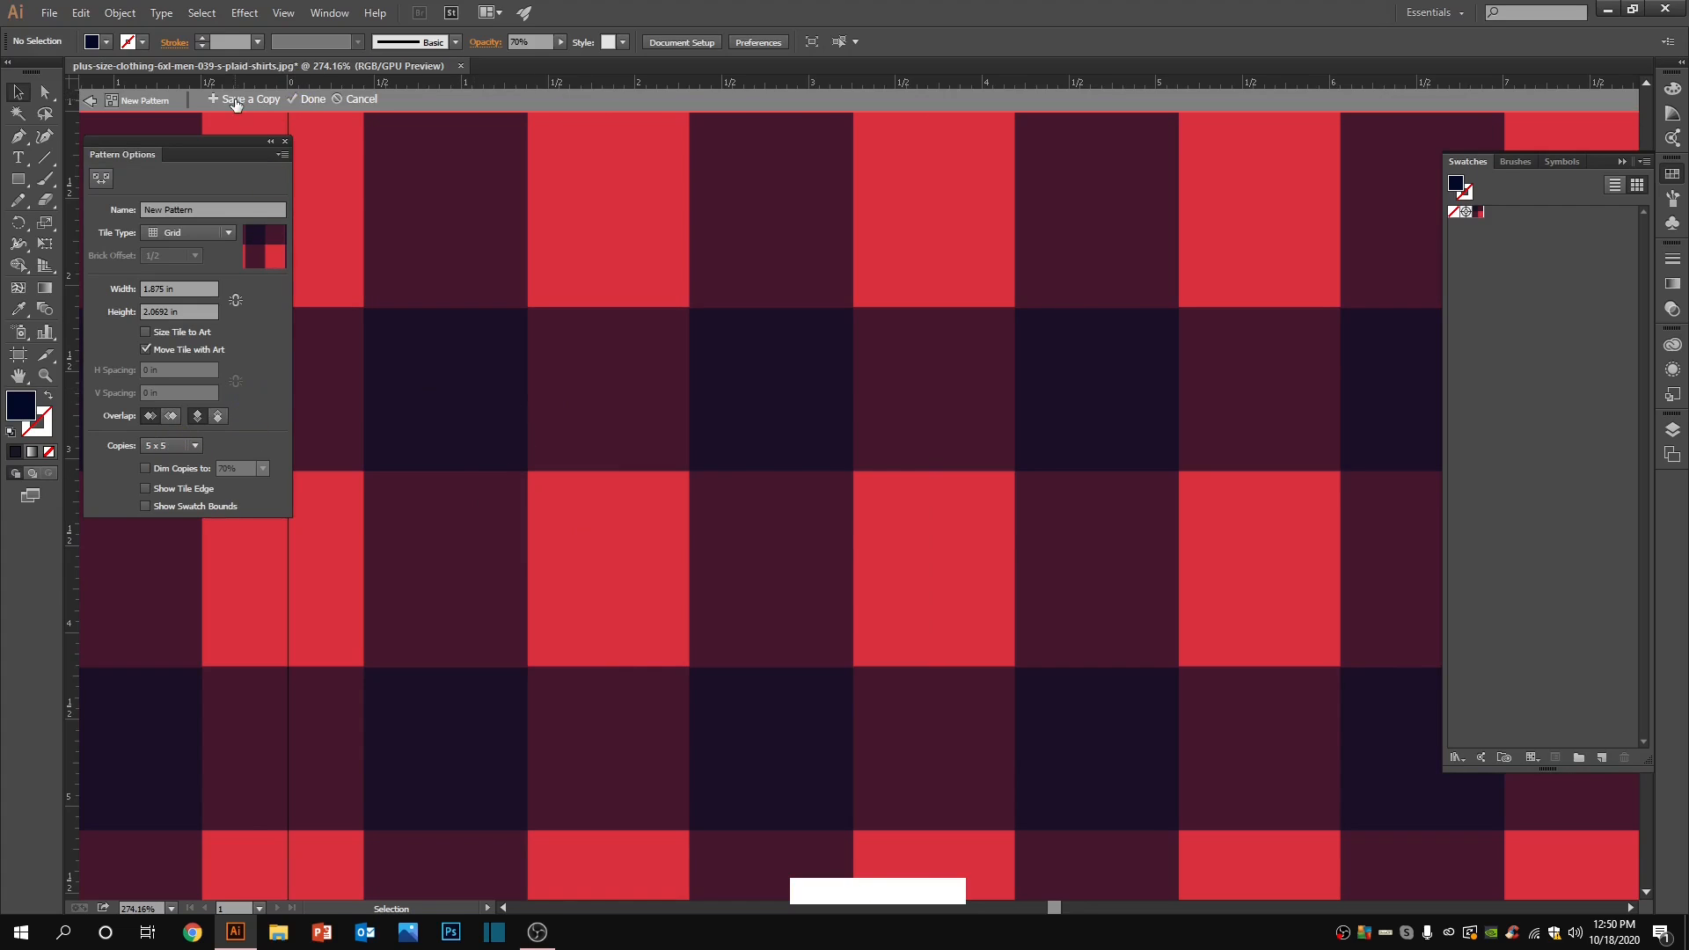
Step: Save a copy of the pattern to the swatches and finish pattern editing
click(236, 104)
click(893, 487)
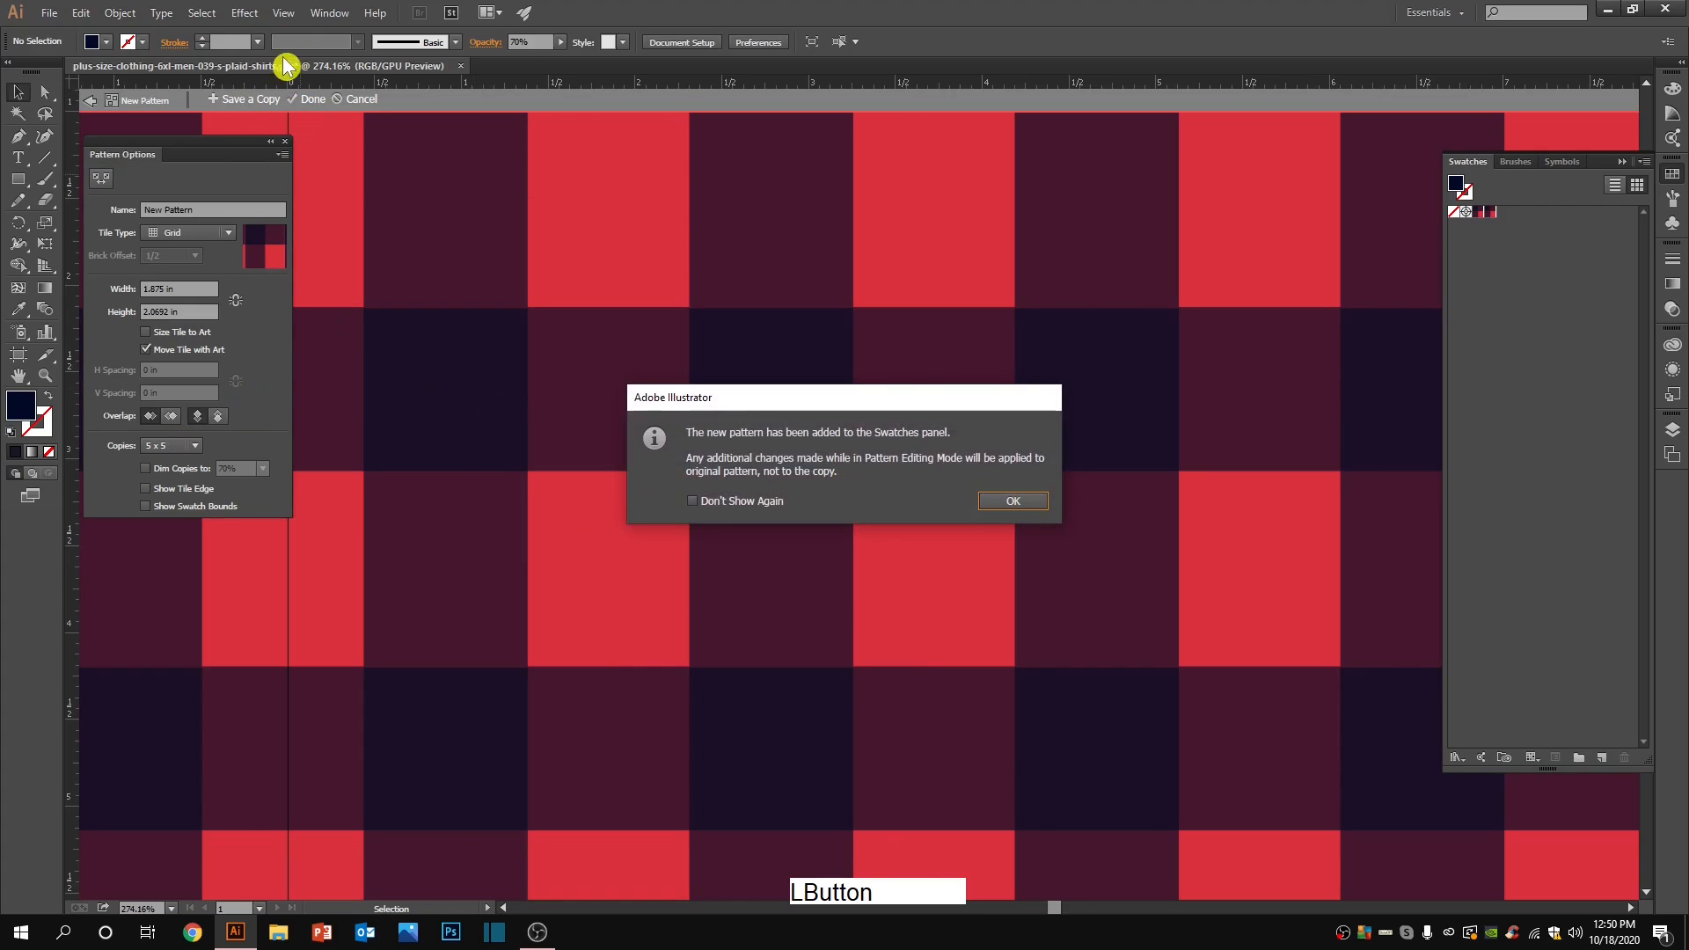
click(1007, 502)
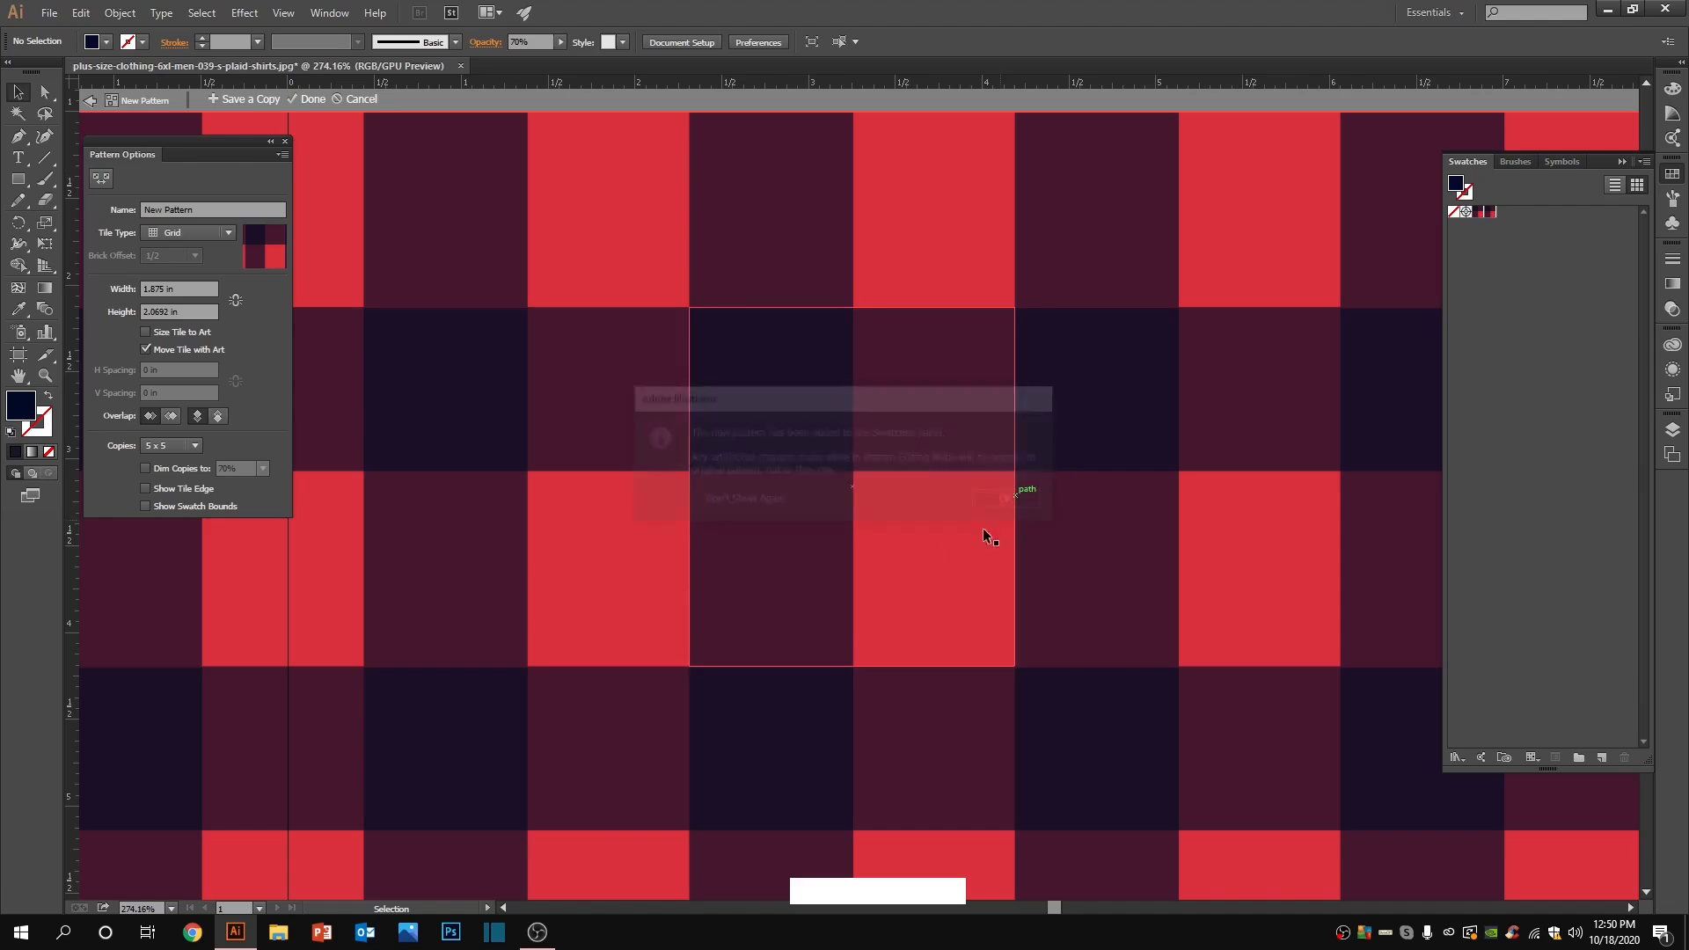
click(314, 100)
click(308, 102)
Step: Draw a rectangle about 16.6 in by 17.4 in over the artboard and fill it with the plaid pattern swatch
scroll(621, 394, down, 6)
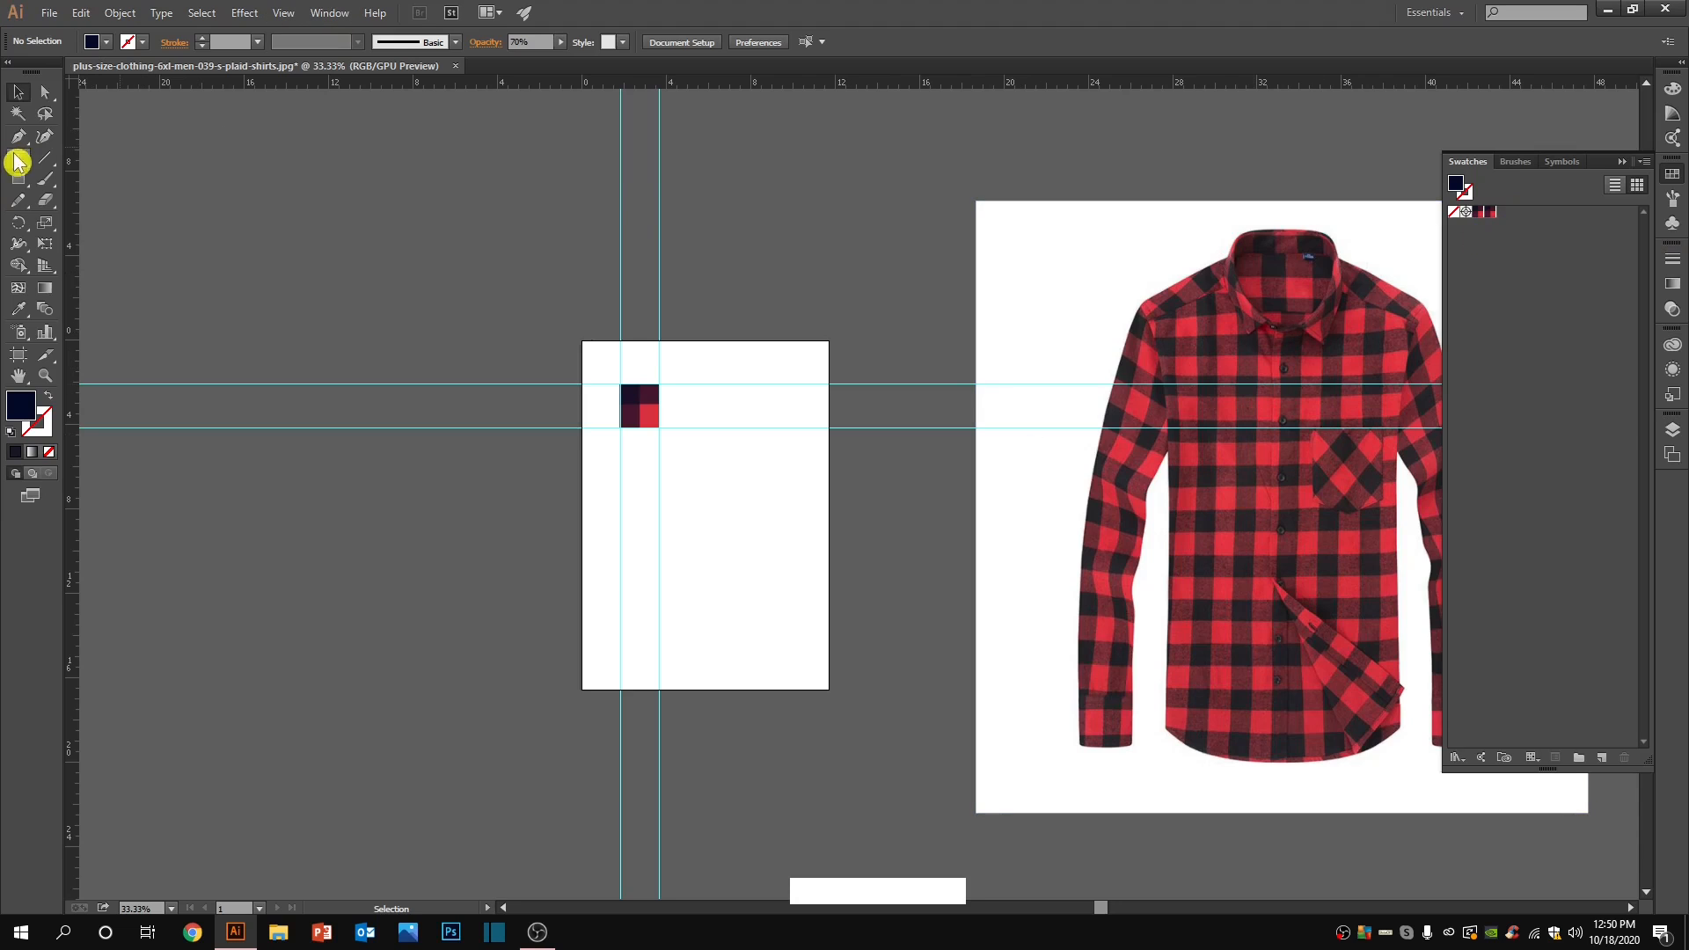
click(18, 178)
drag(530, 233, 881, 600)
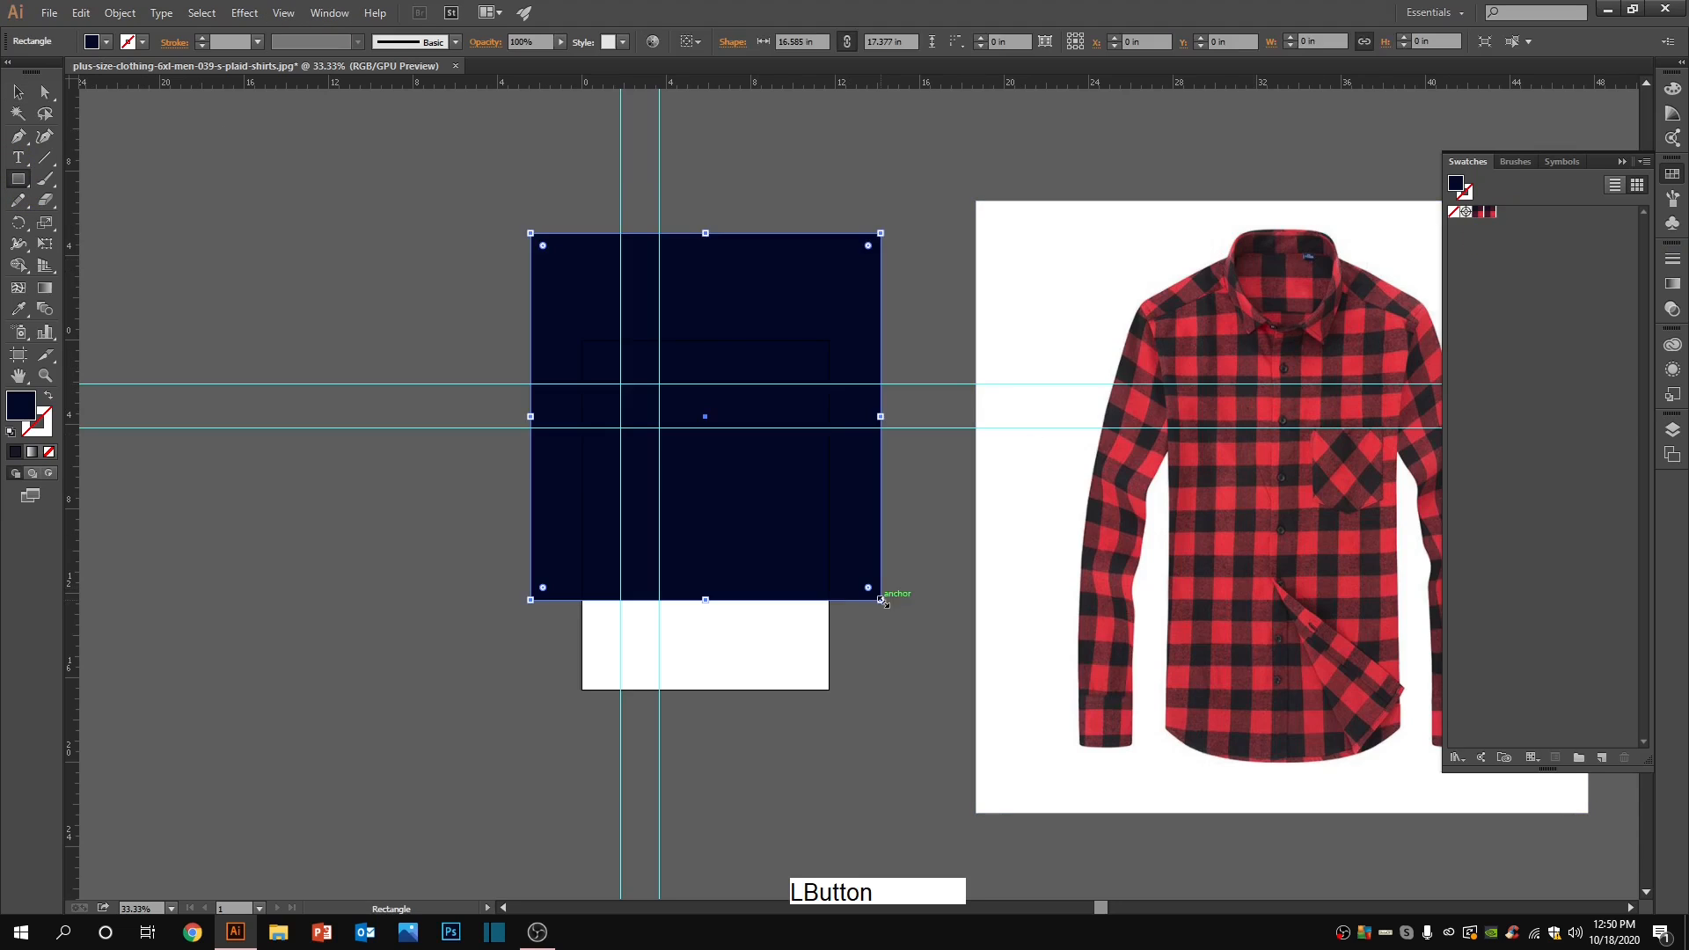
click(1486, 212)
ctrl+click(910, 398)
ctrl+click(1066, 487)
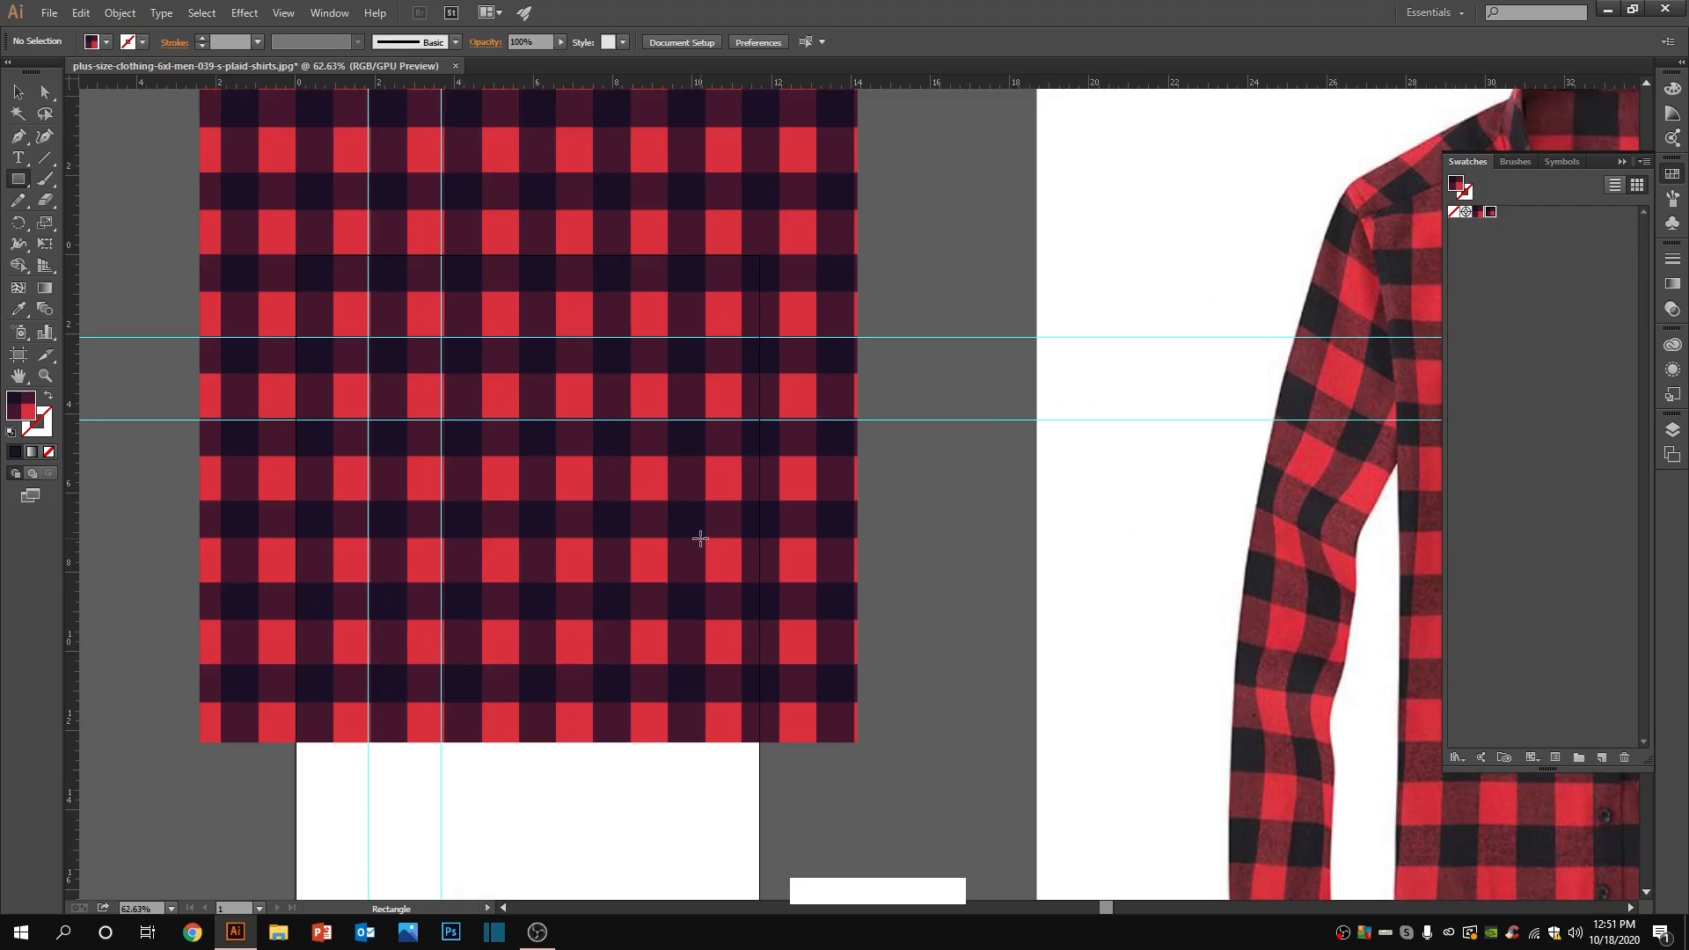
Step: Move the plaid-filled rectangle off the artboard to its left, uncovering the original repeat tile
scroll(700, 538, down, 2)
scroll(700, 539, up, 1)
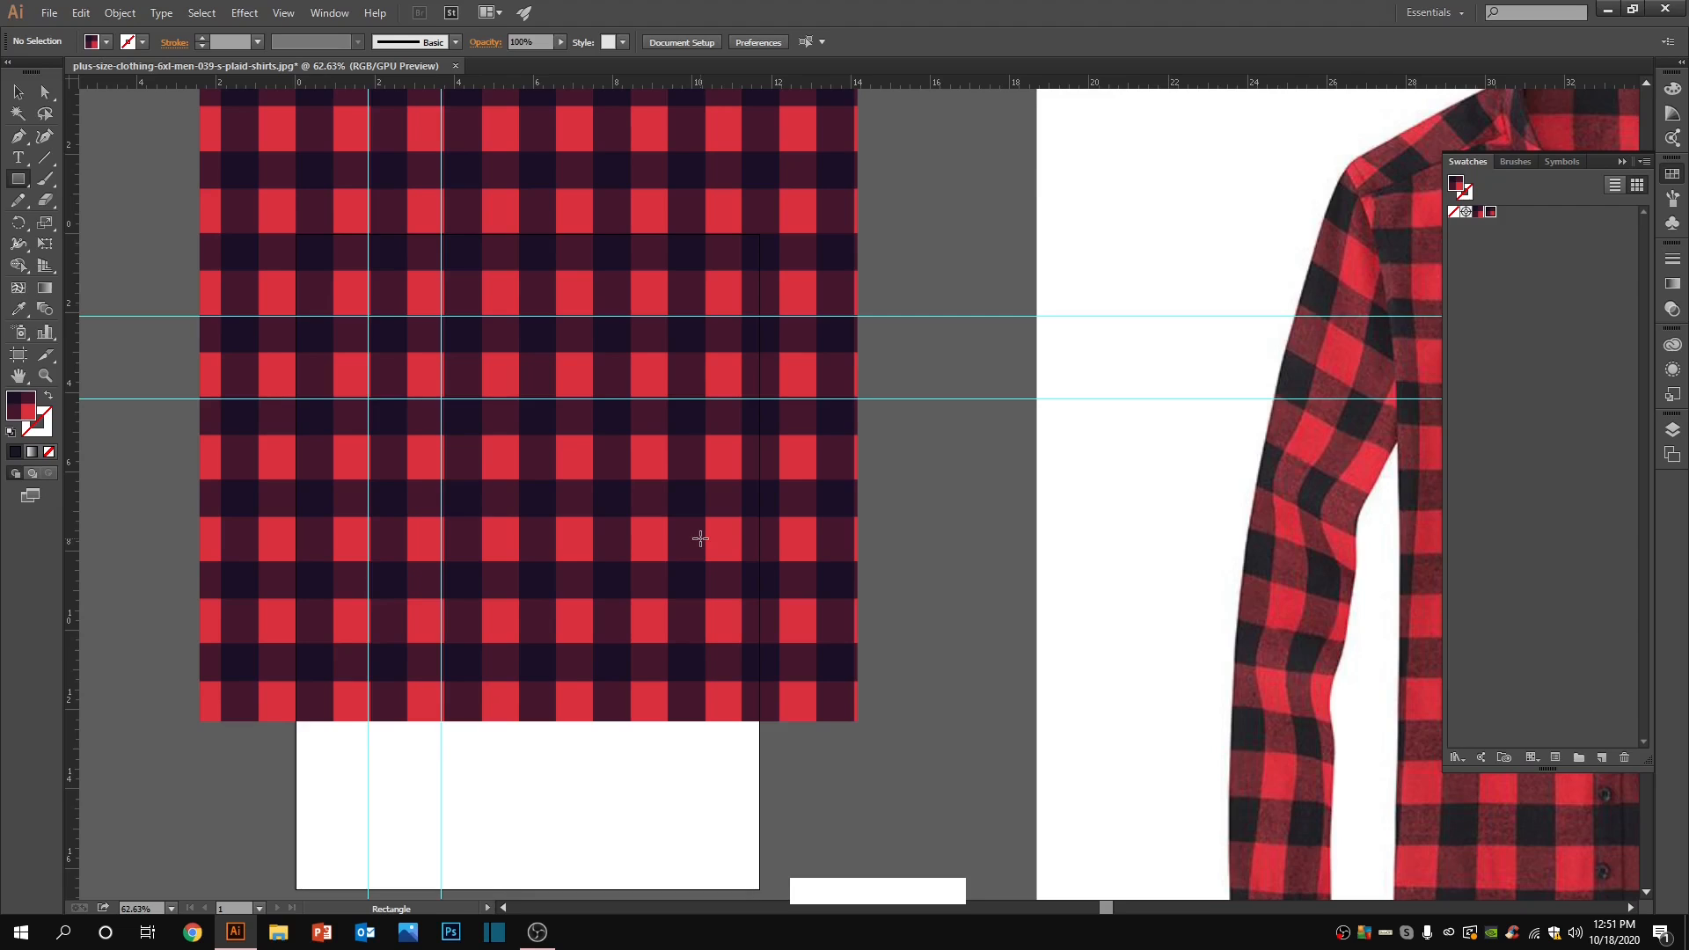
scroll(700, 538, up, 3)
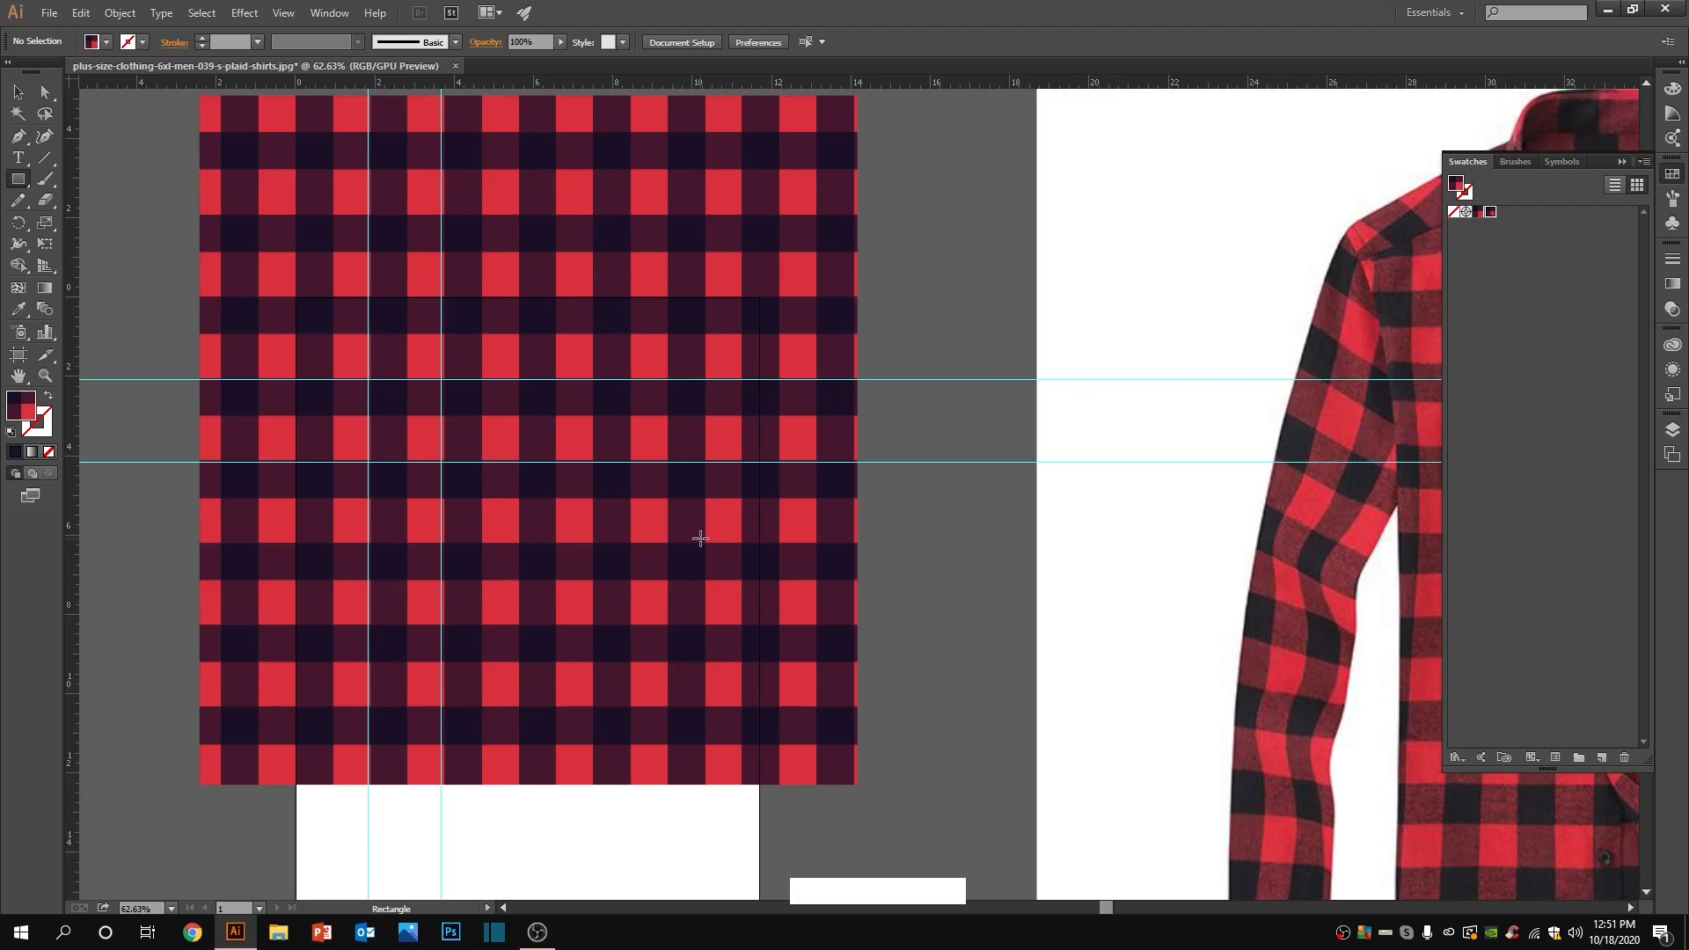
scroll(700, 539, up, 1)
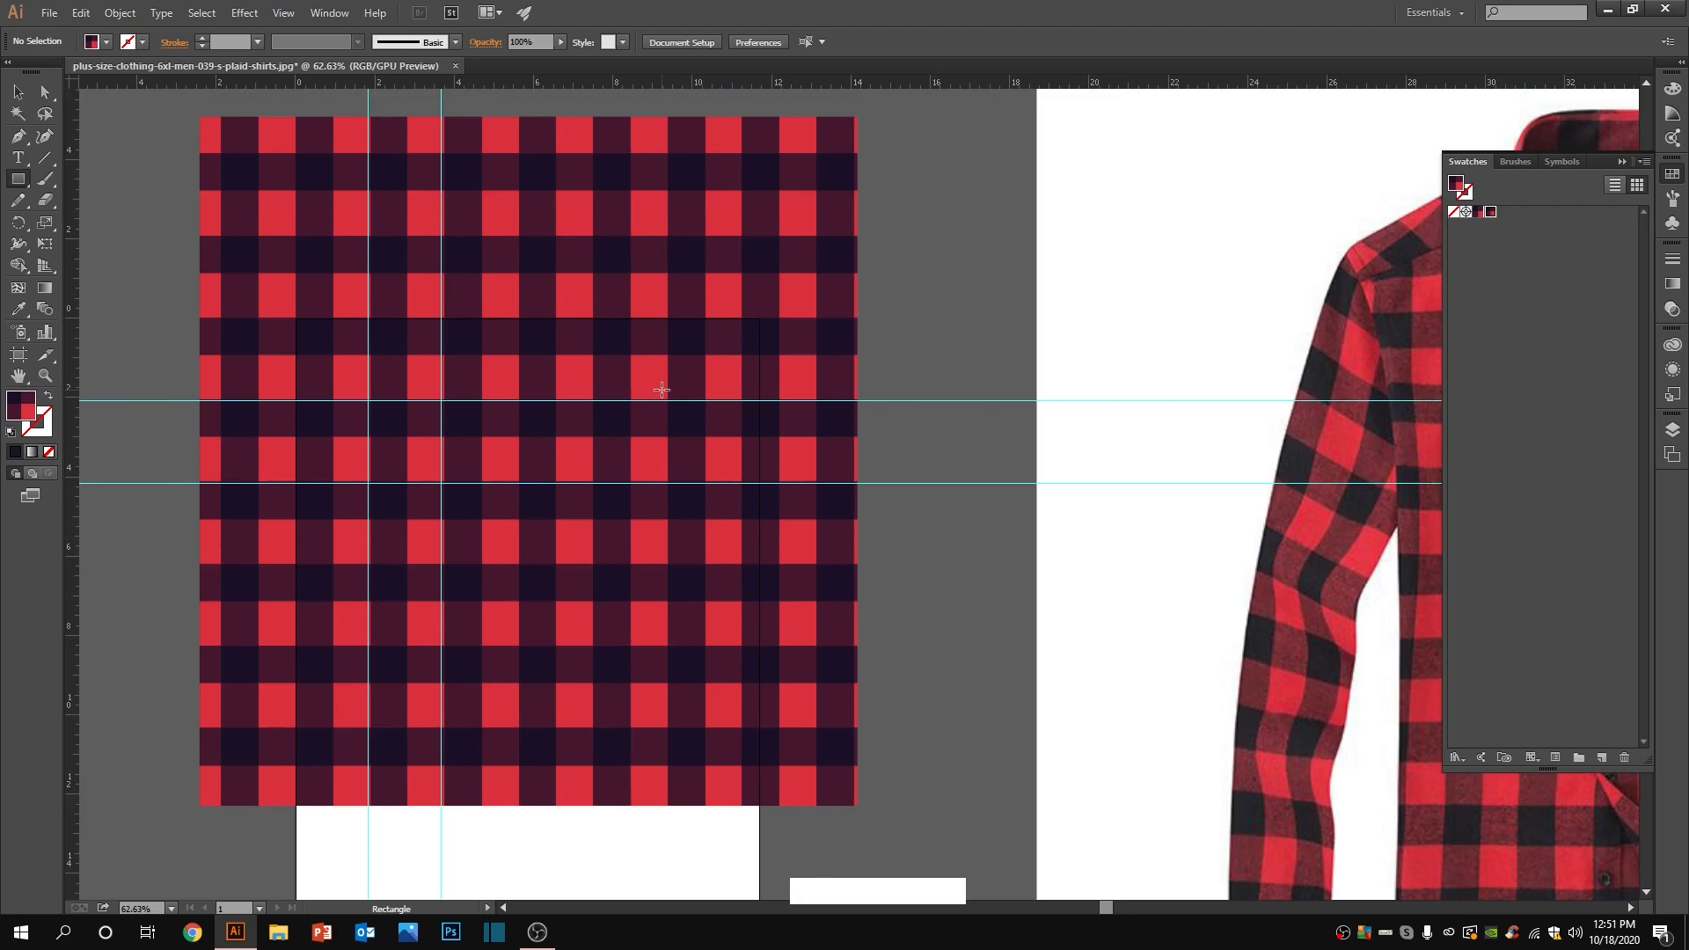
scroll(661, 390, right, 3)
scroll(659, 378, down, 2)
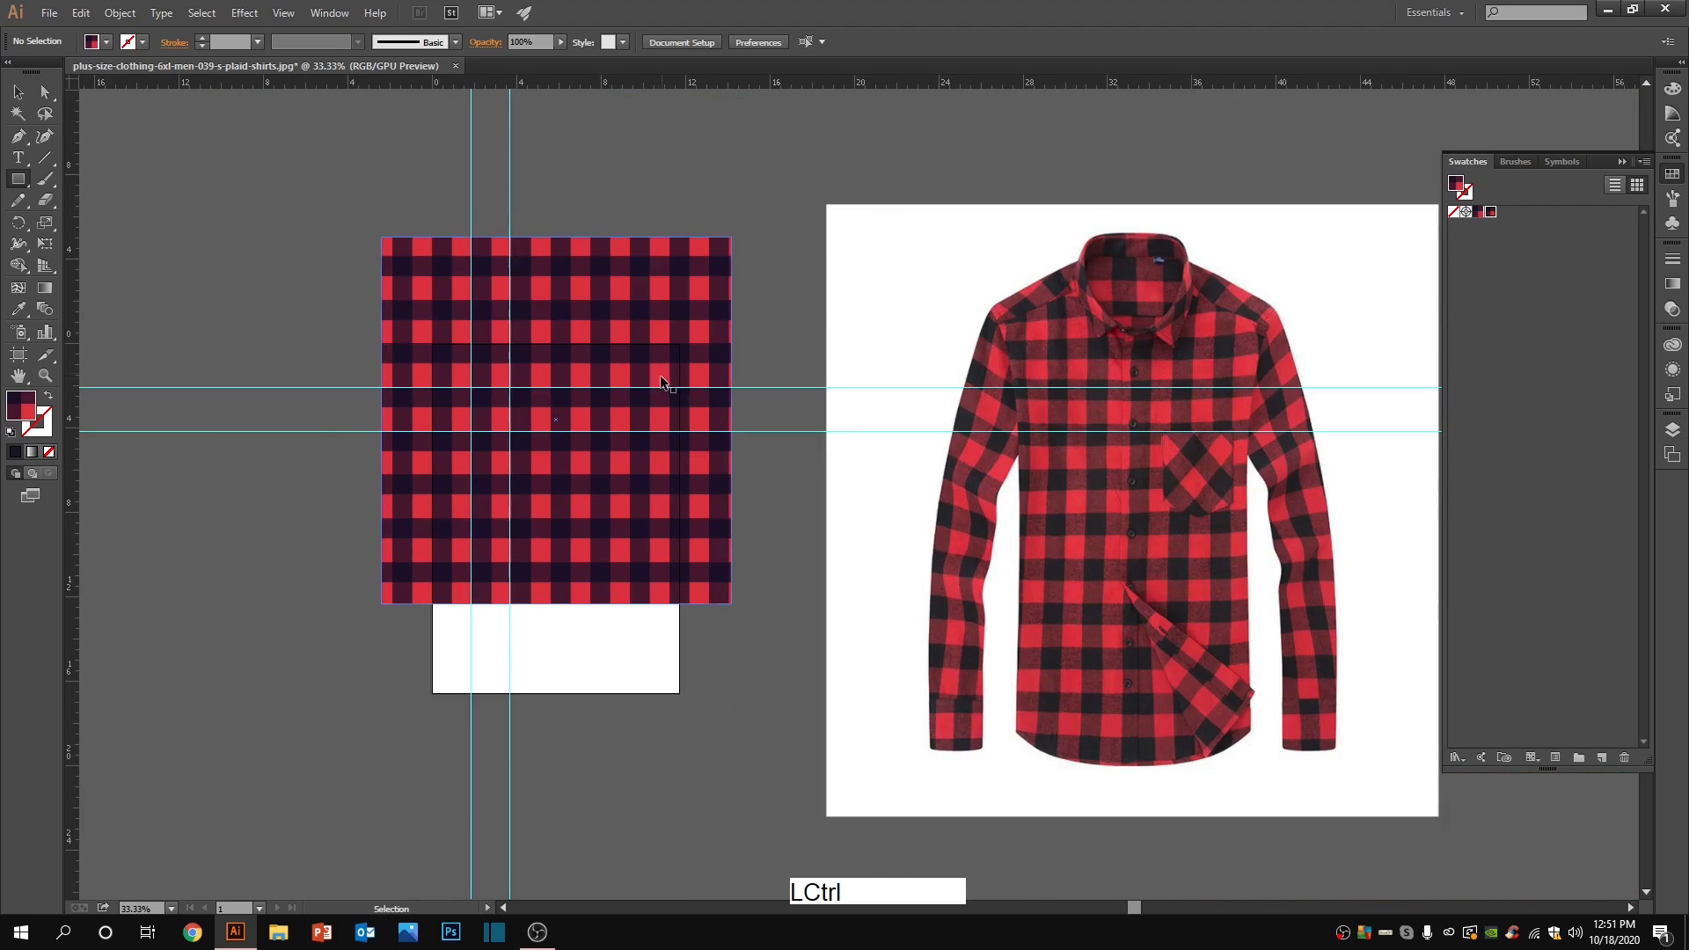
drag(615, 352, 243, 327)
Step: Draw a thin horizontal stripe about 1.86 in by 0.03 in across the upper dark band of the repeat tile
drag(449, 380, 721, 493)
drag(603, 468, 795, 517)
drag(460, 402, 557, 419)
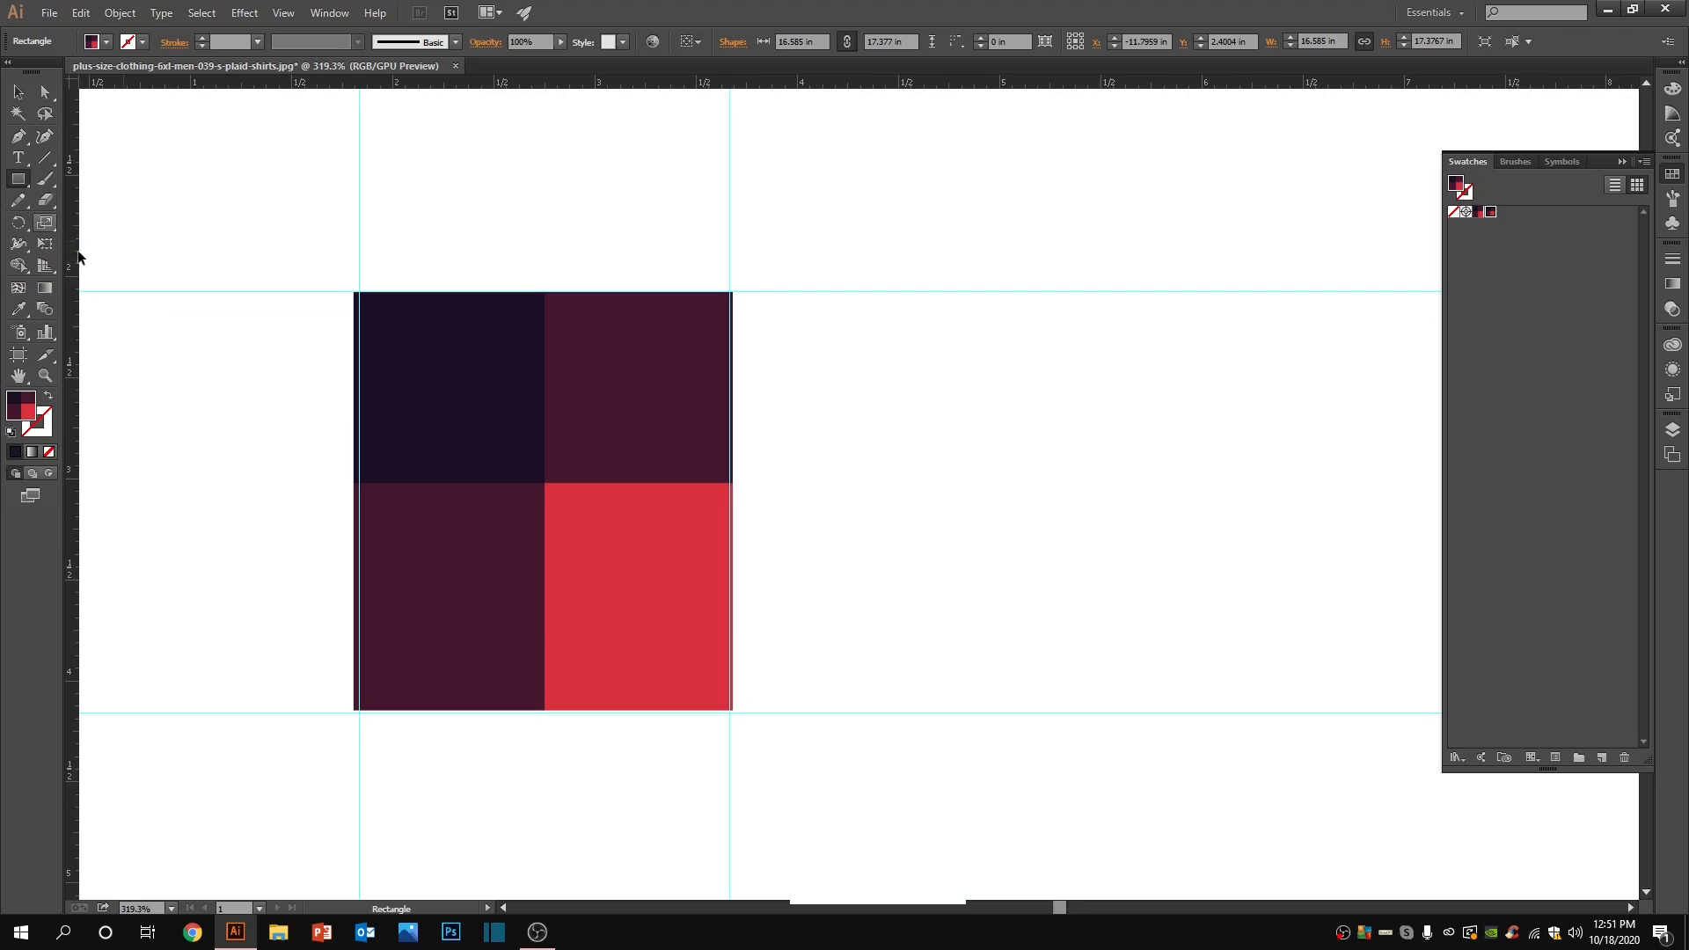
click(22, 184)
drag(355, 381, 729, 387)
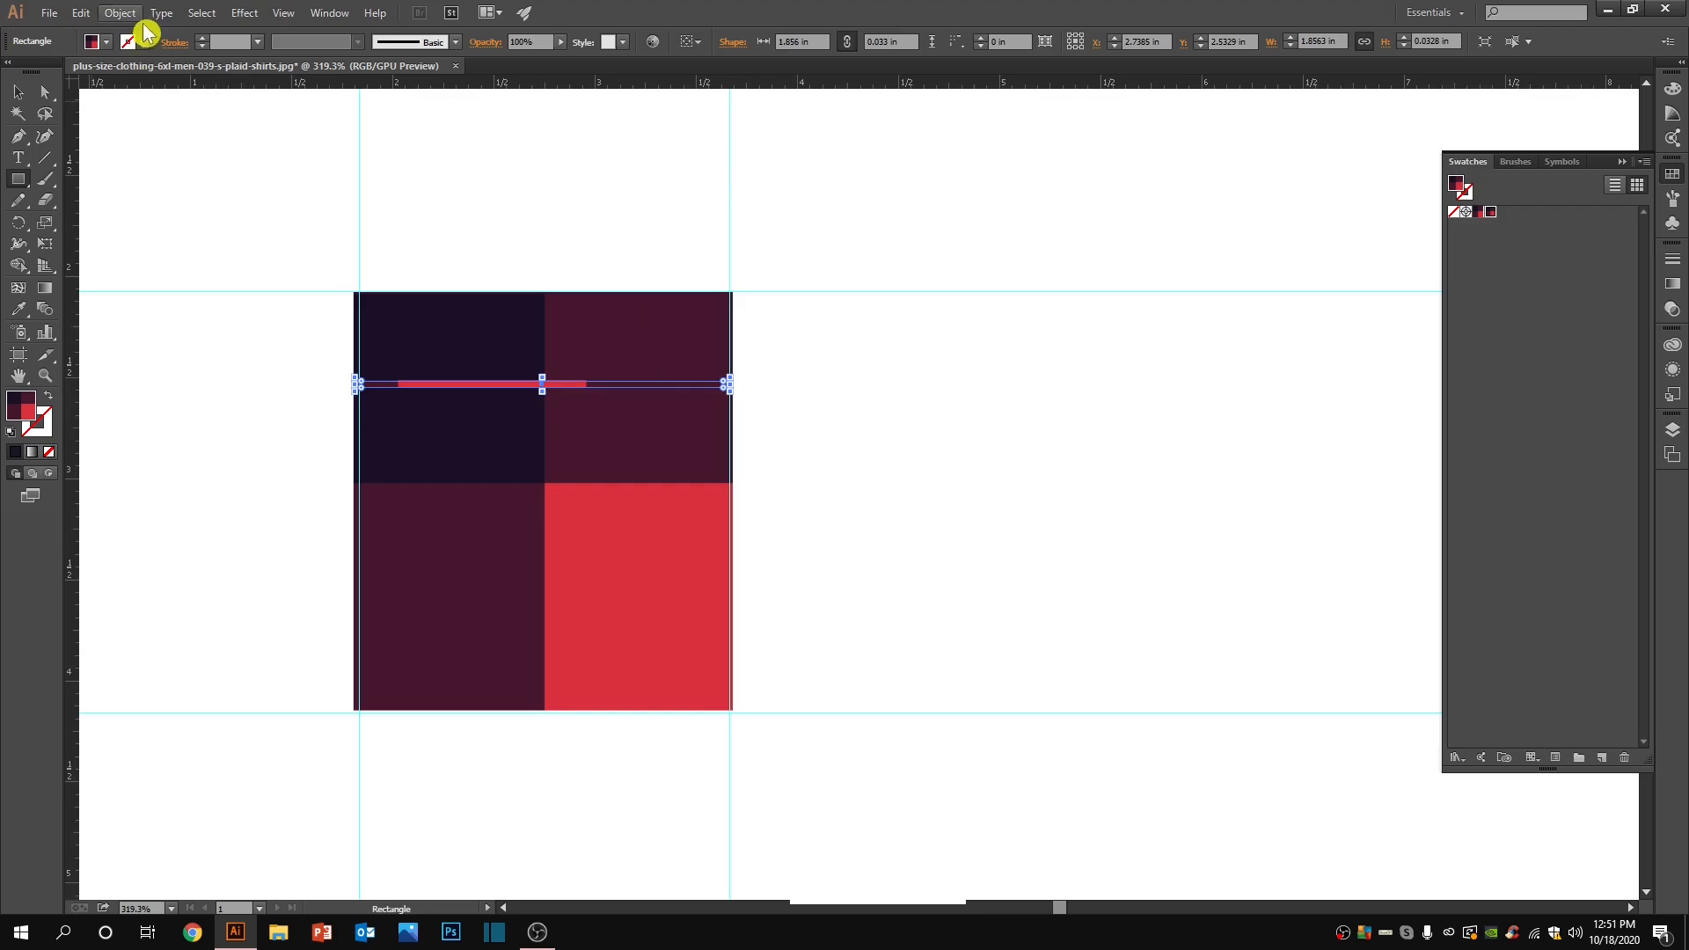
Step: Fill the thin horizontal stripe with a pale beige of hue 22° and deselect it
click(110, 53)
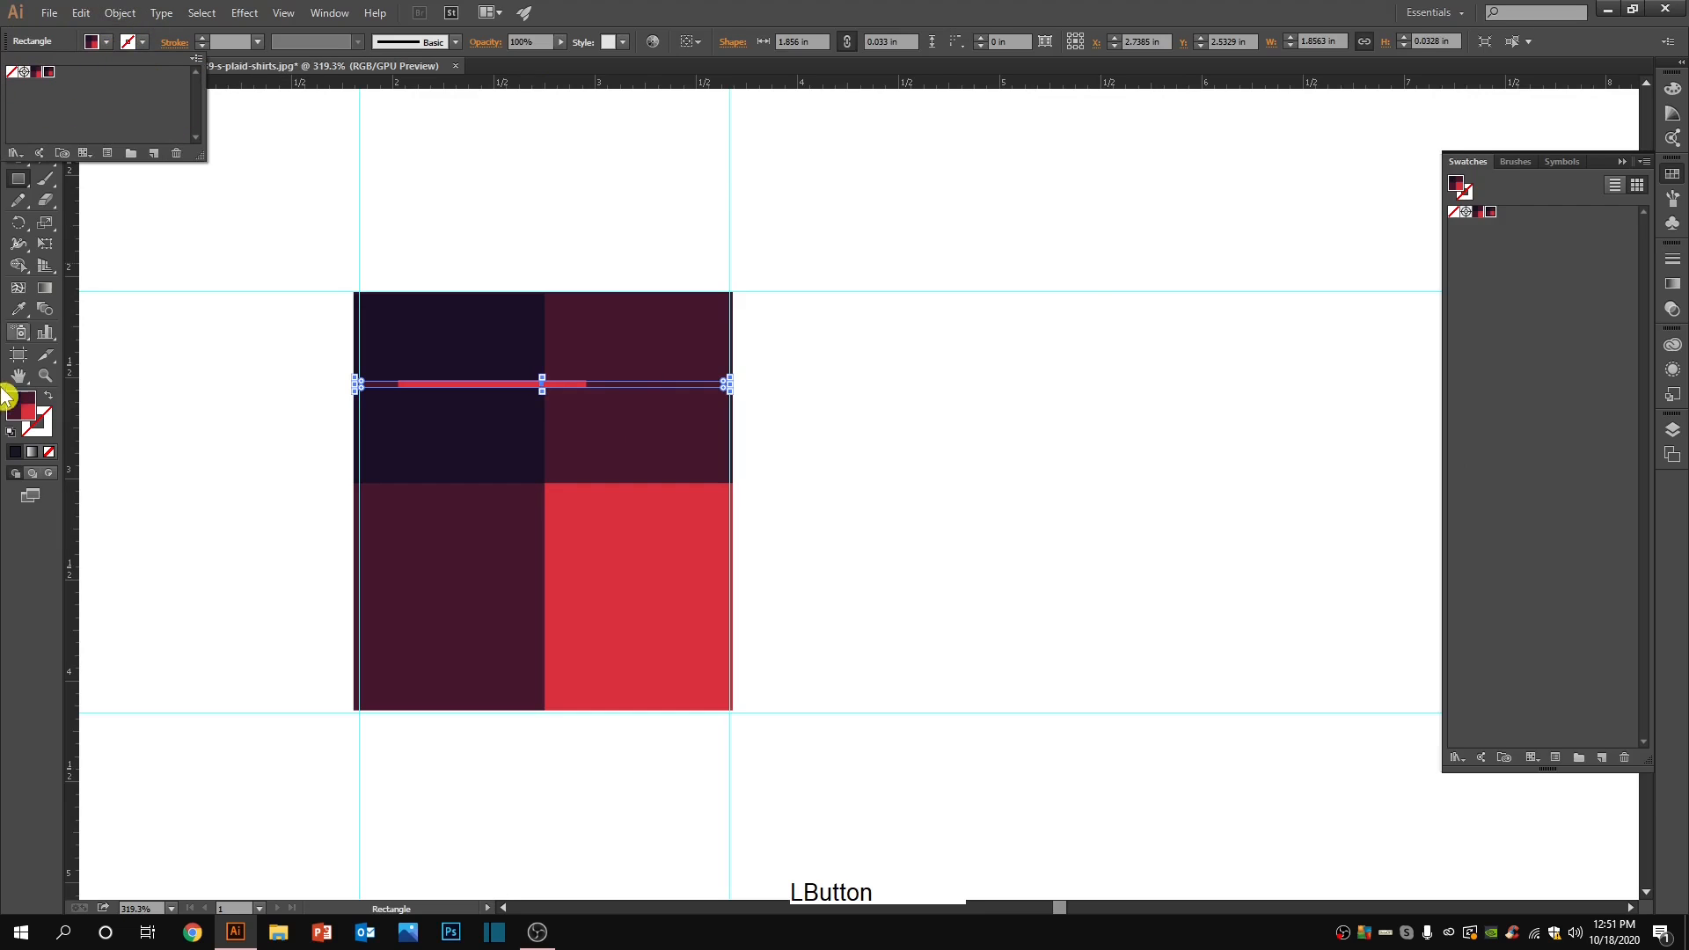
double_click(21, 410)
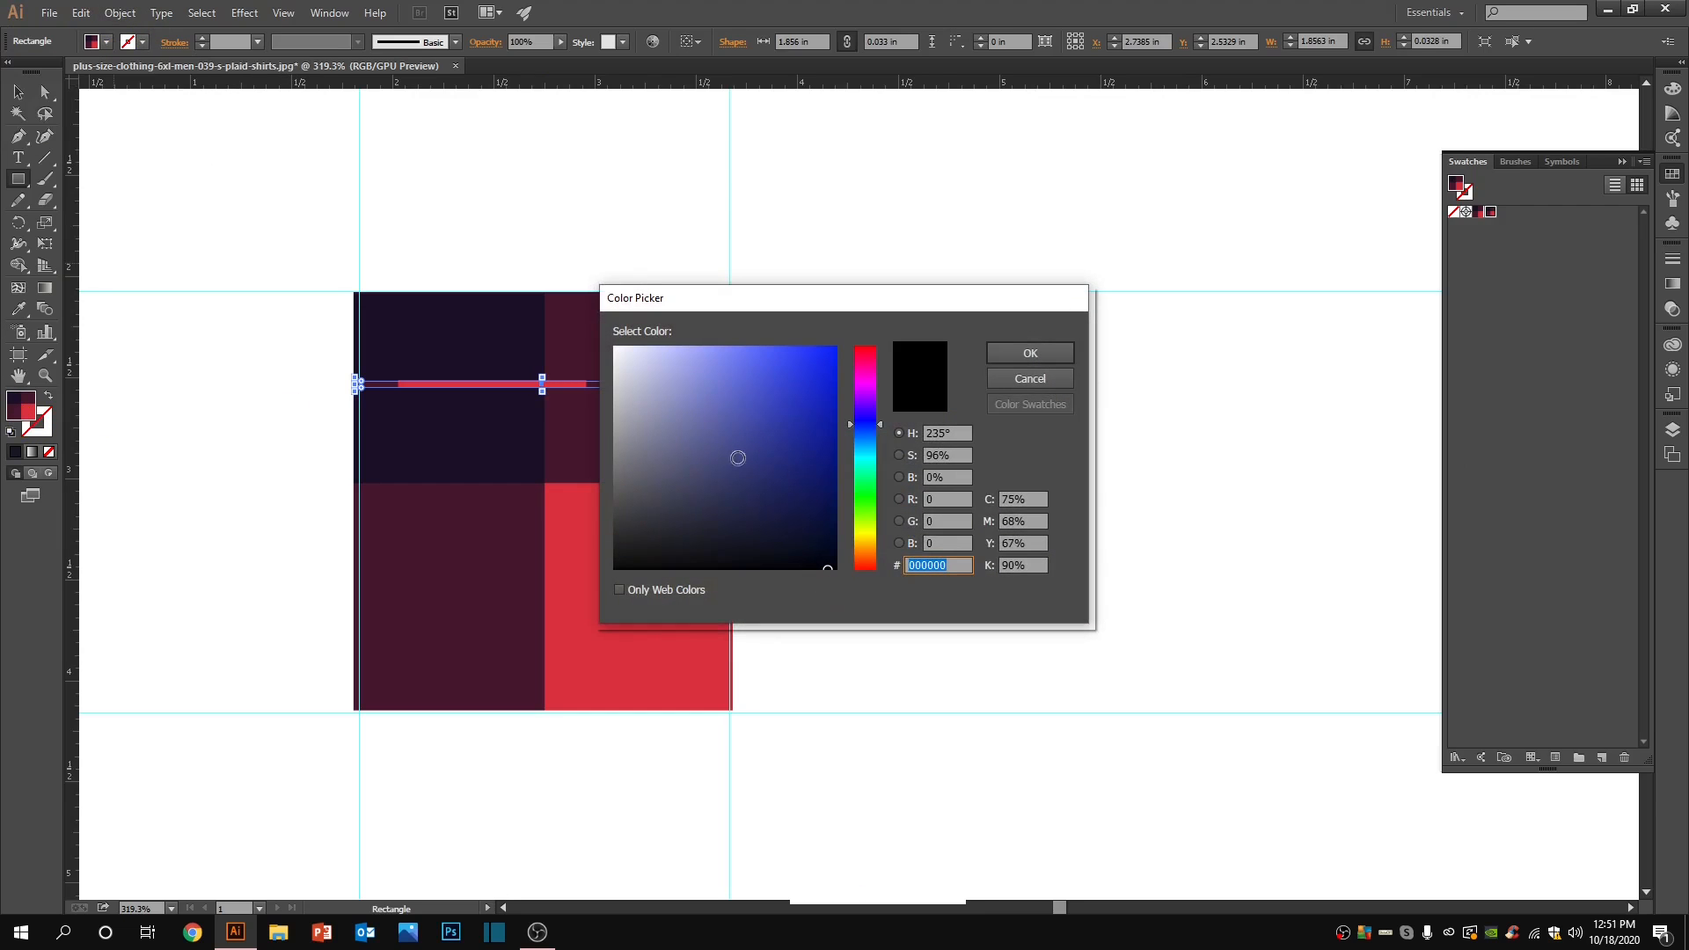
drag(864, 569, 865, 557)
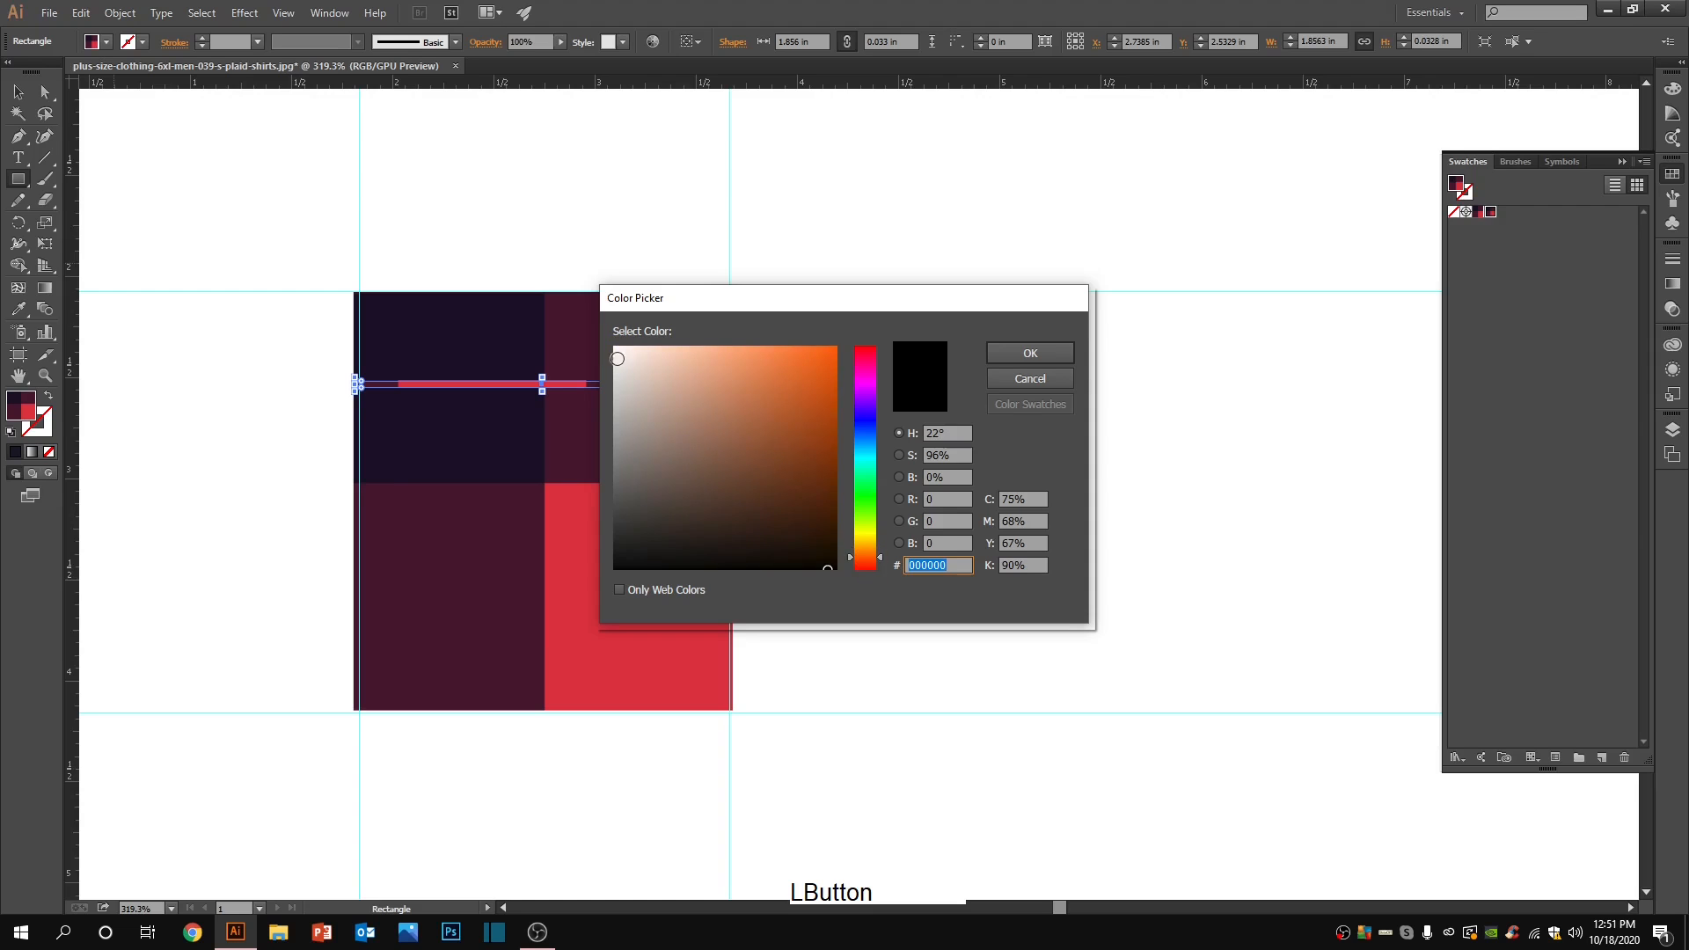
click(645, 370)
click(1055, 355)
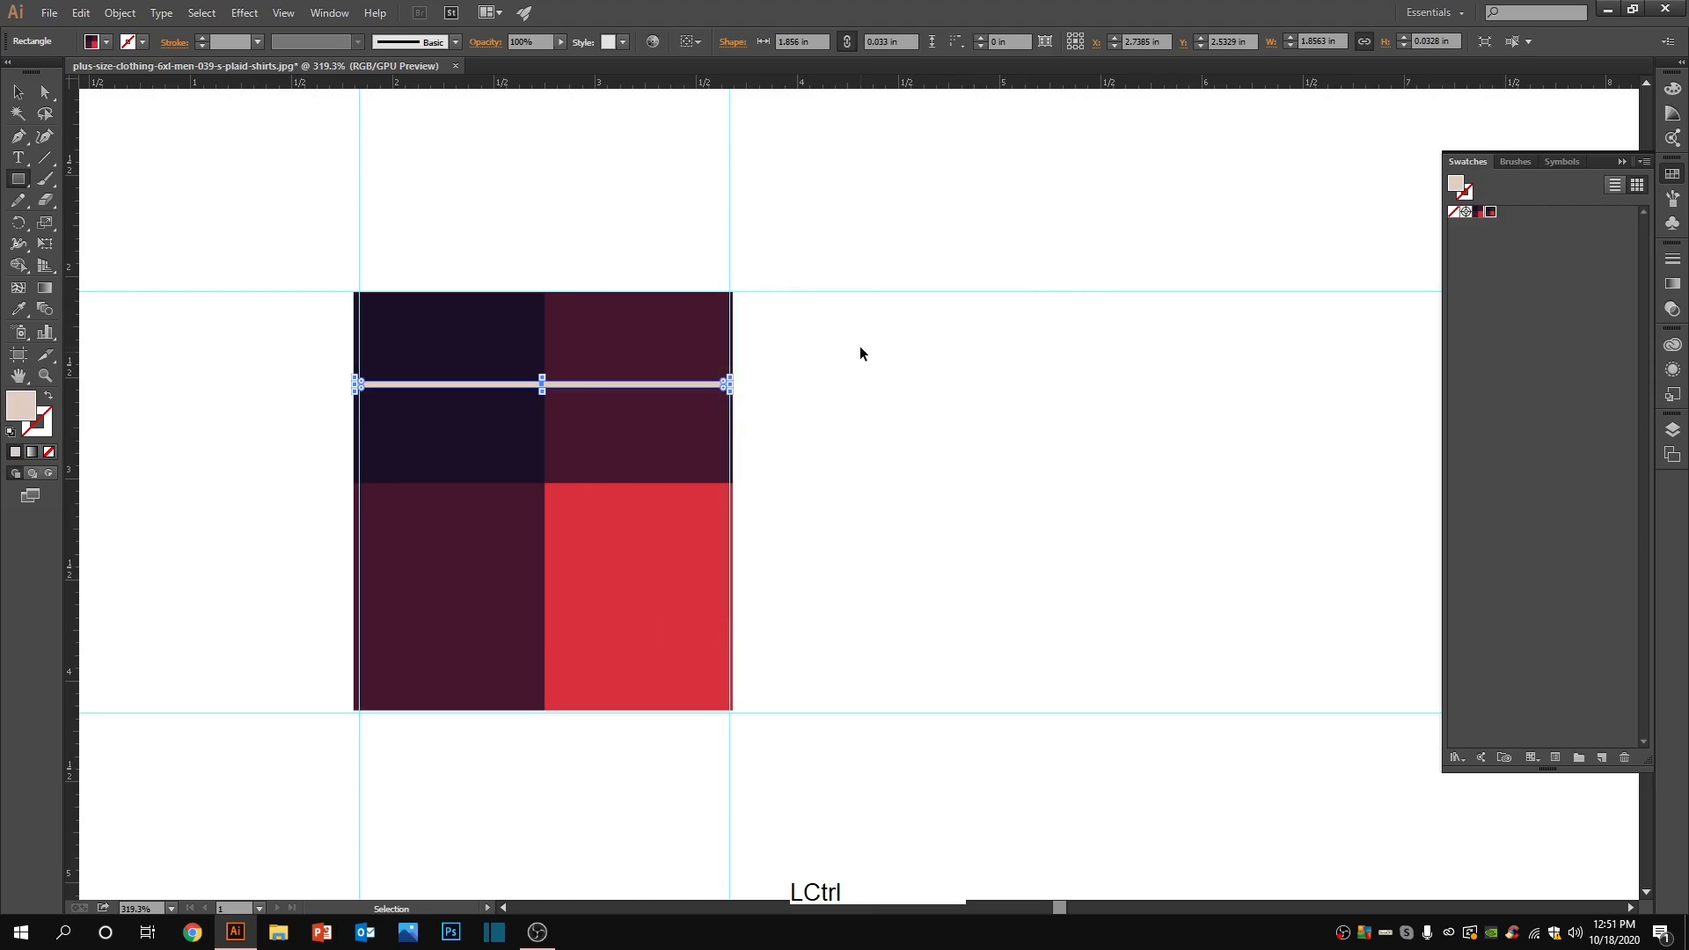
ctrl+click(859, 346)
Step: Extend both ends of the beige stripe to the tile's outer edges, making it 1.875 in long
drag(708, 368, 966, 434)
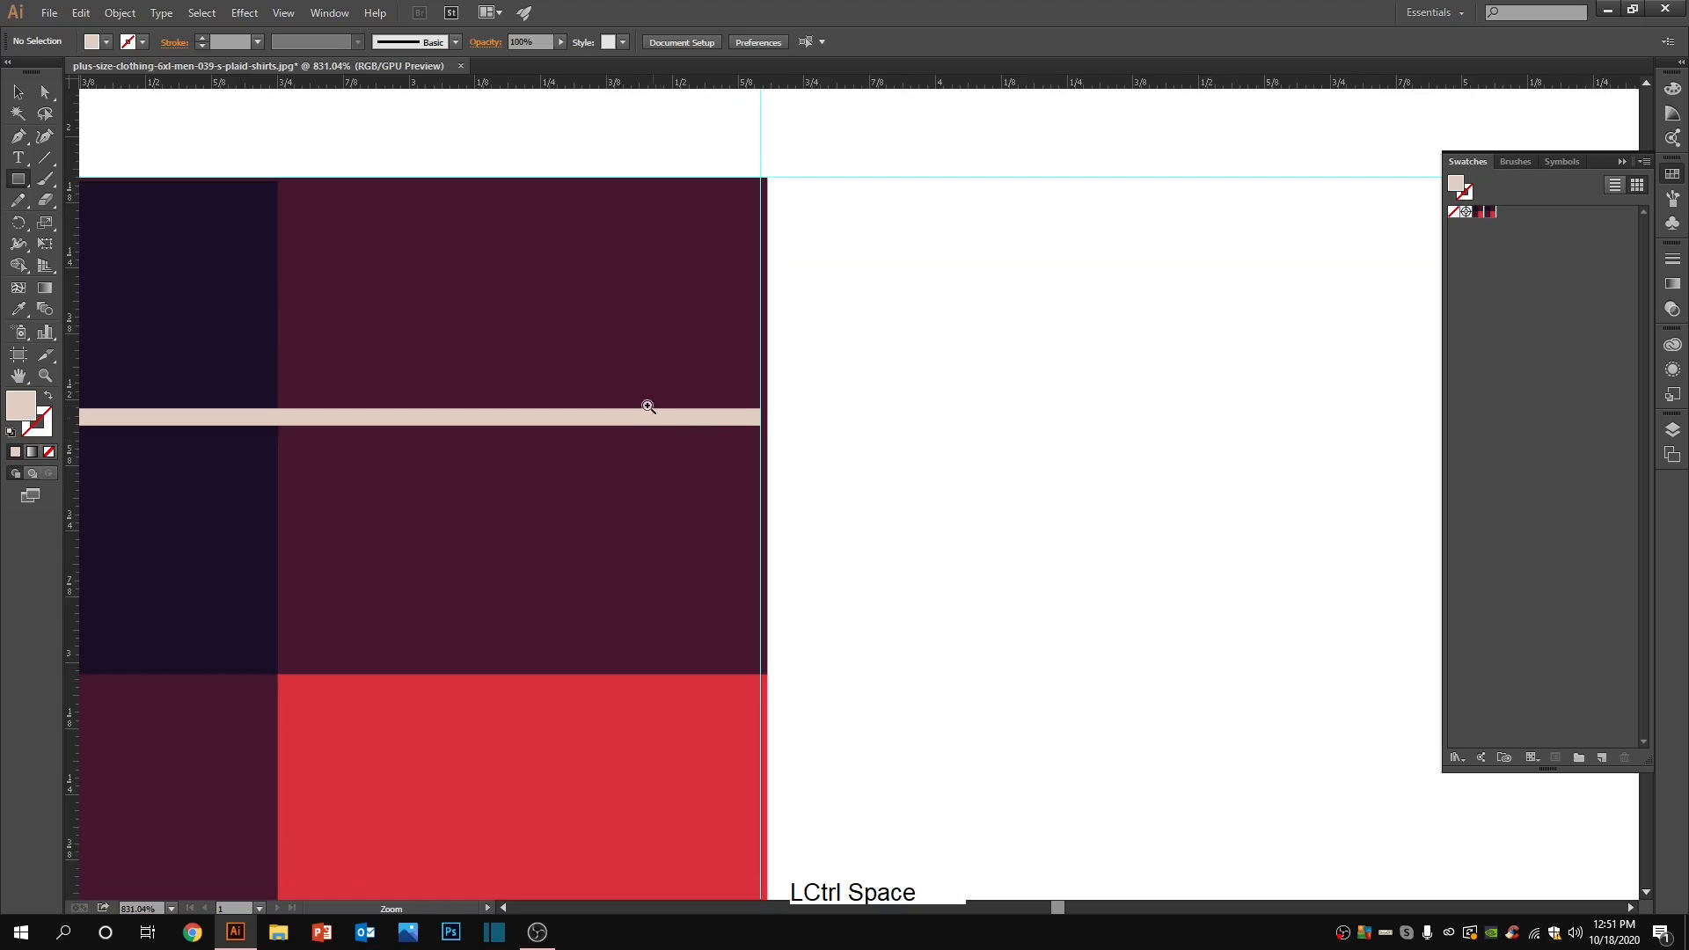
drag(649, 404, 828, 461)
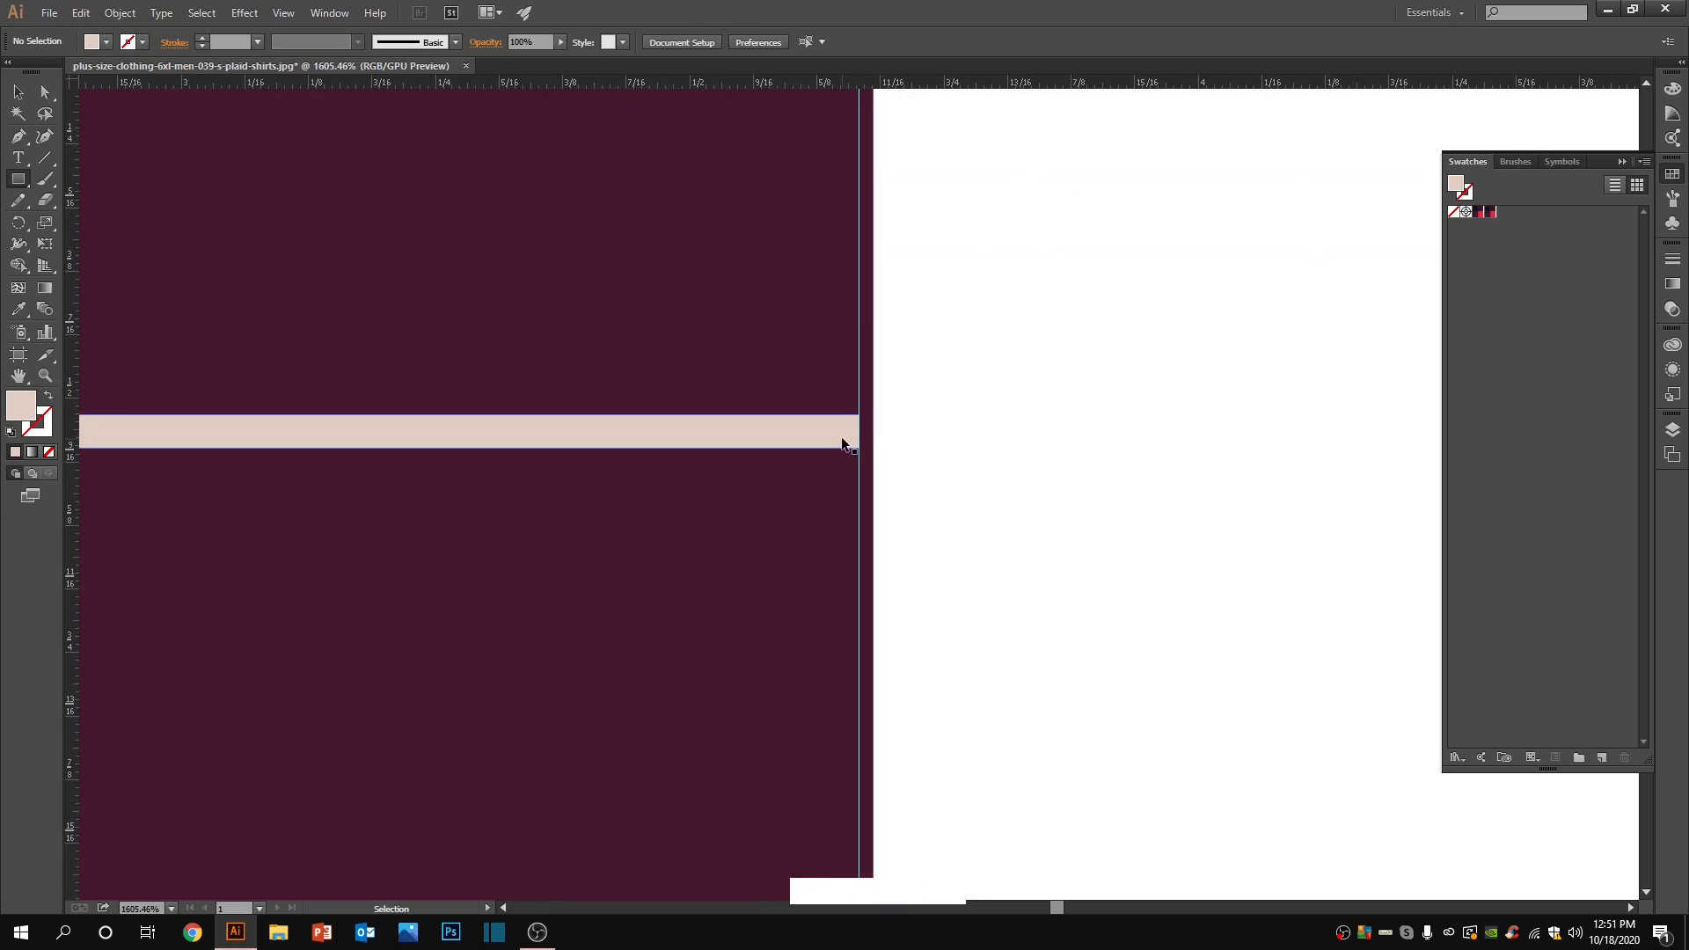
ctrl+click(859, 433)
drag(859, 432, 876, 441)
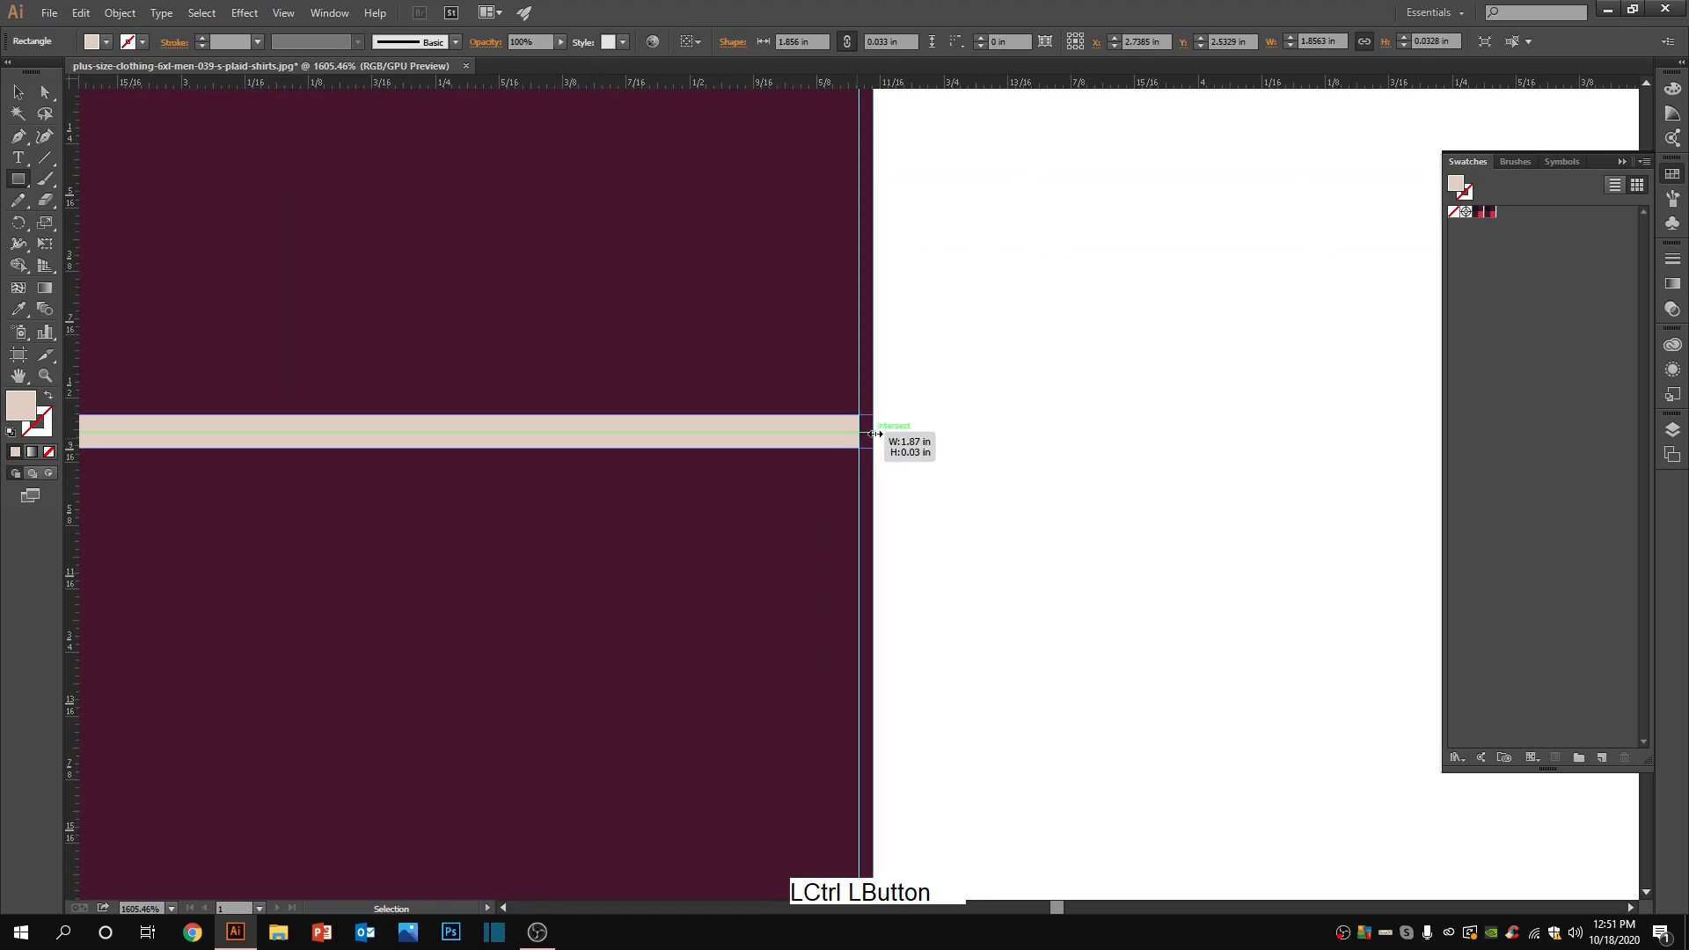
ctrl+alt+click(964, 489)
drag(128, 447, 414, 479)
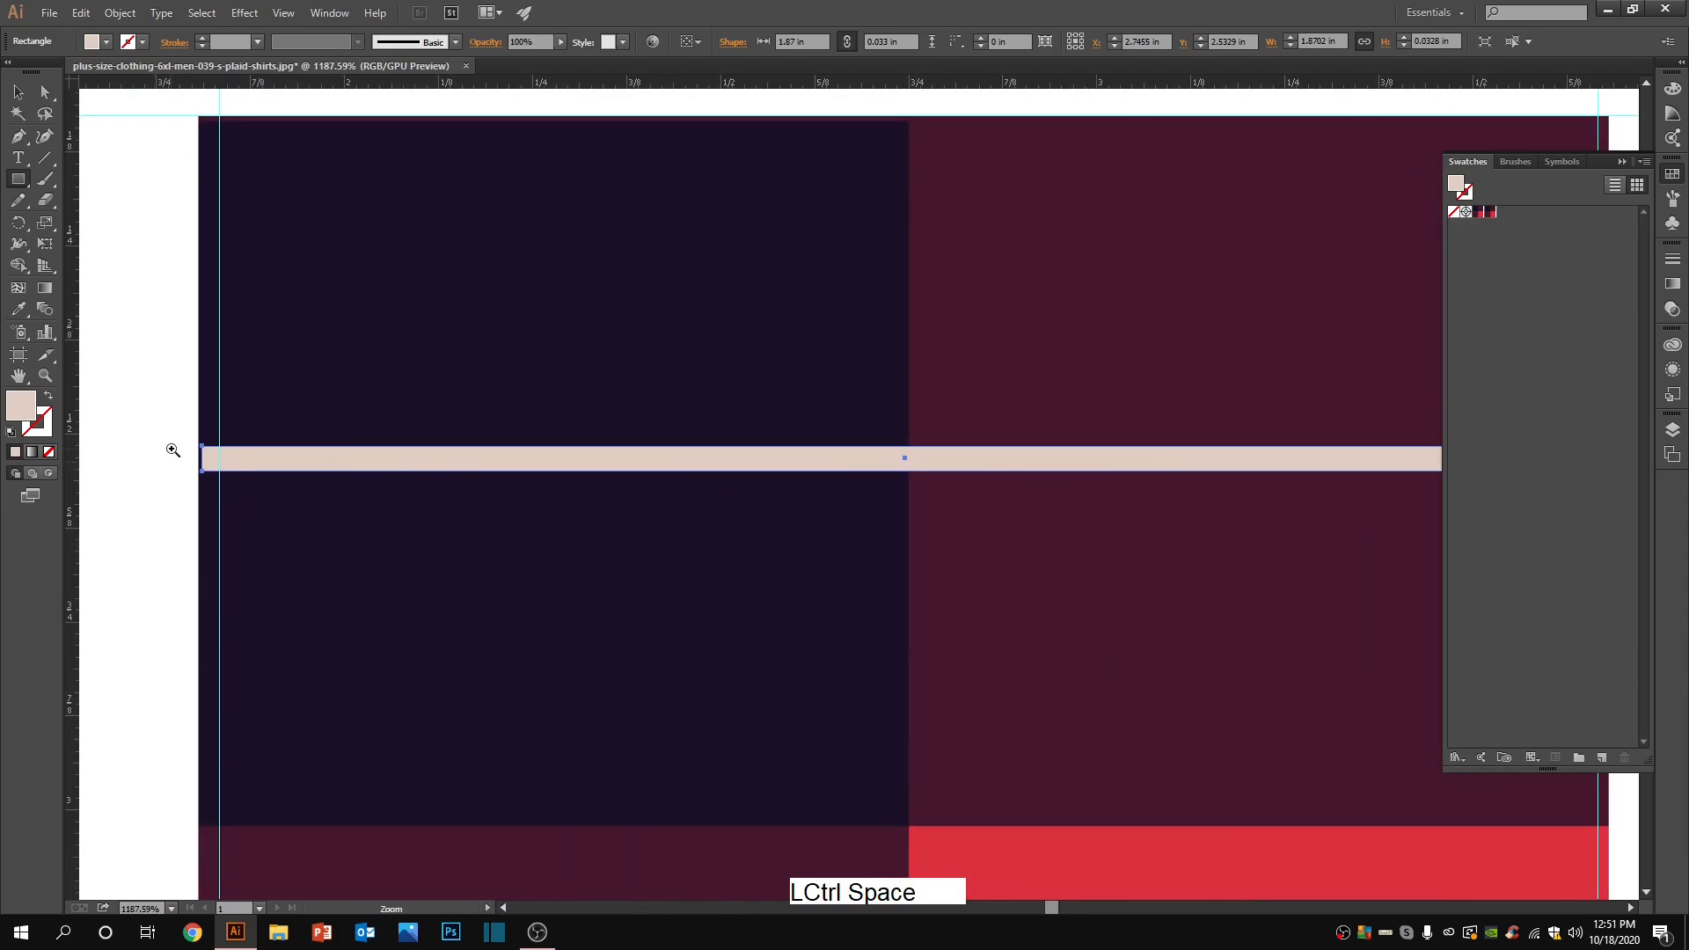
drag(174, 449, 365, 489)
drag(238, 489, 231, 489)
ctrl+click(162, 475)
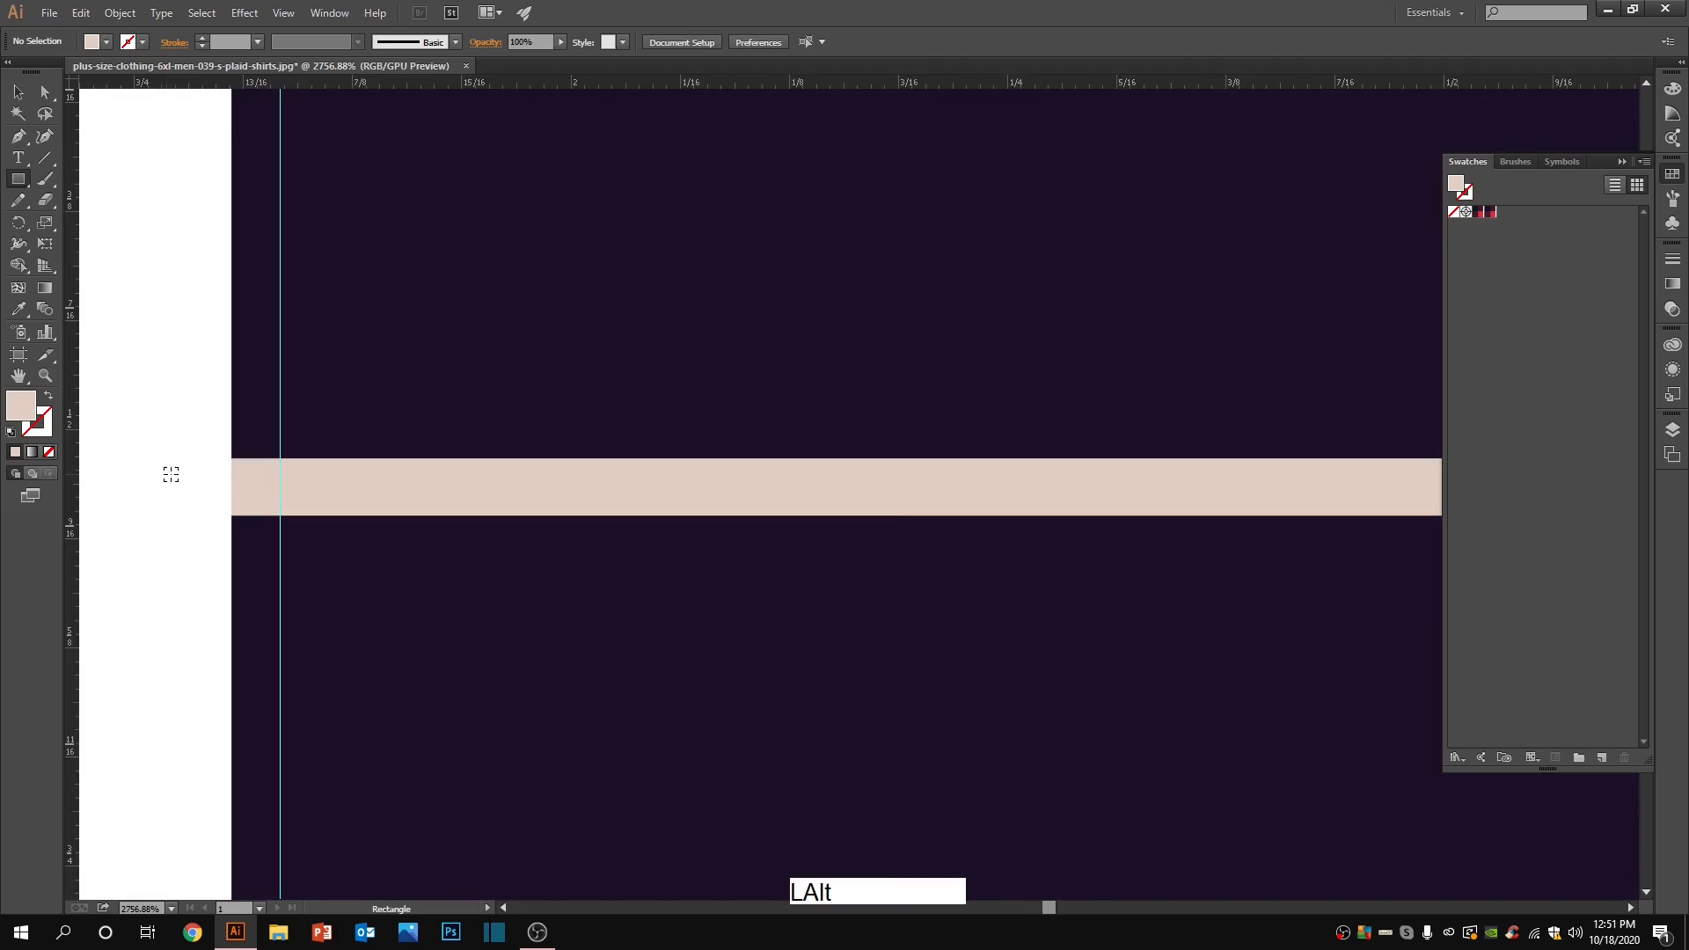
Step: Duplicate the horizontal beige stripe and rotate the copy to vertical
scroll(580, 457, down, 7)
drag(692, 453, 774, 477)
ctrl+click(721, 464)
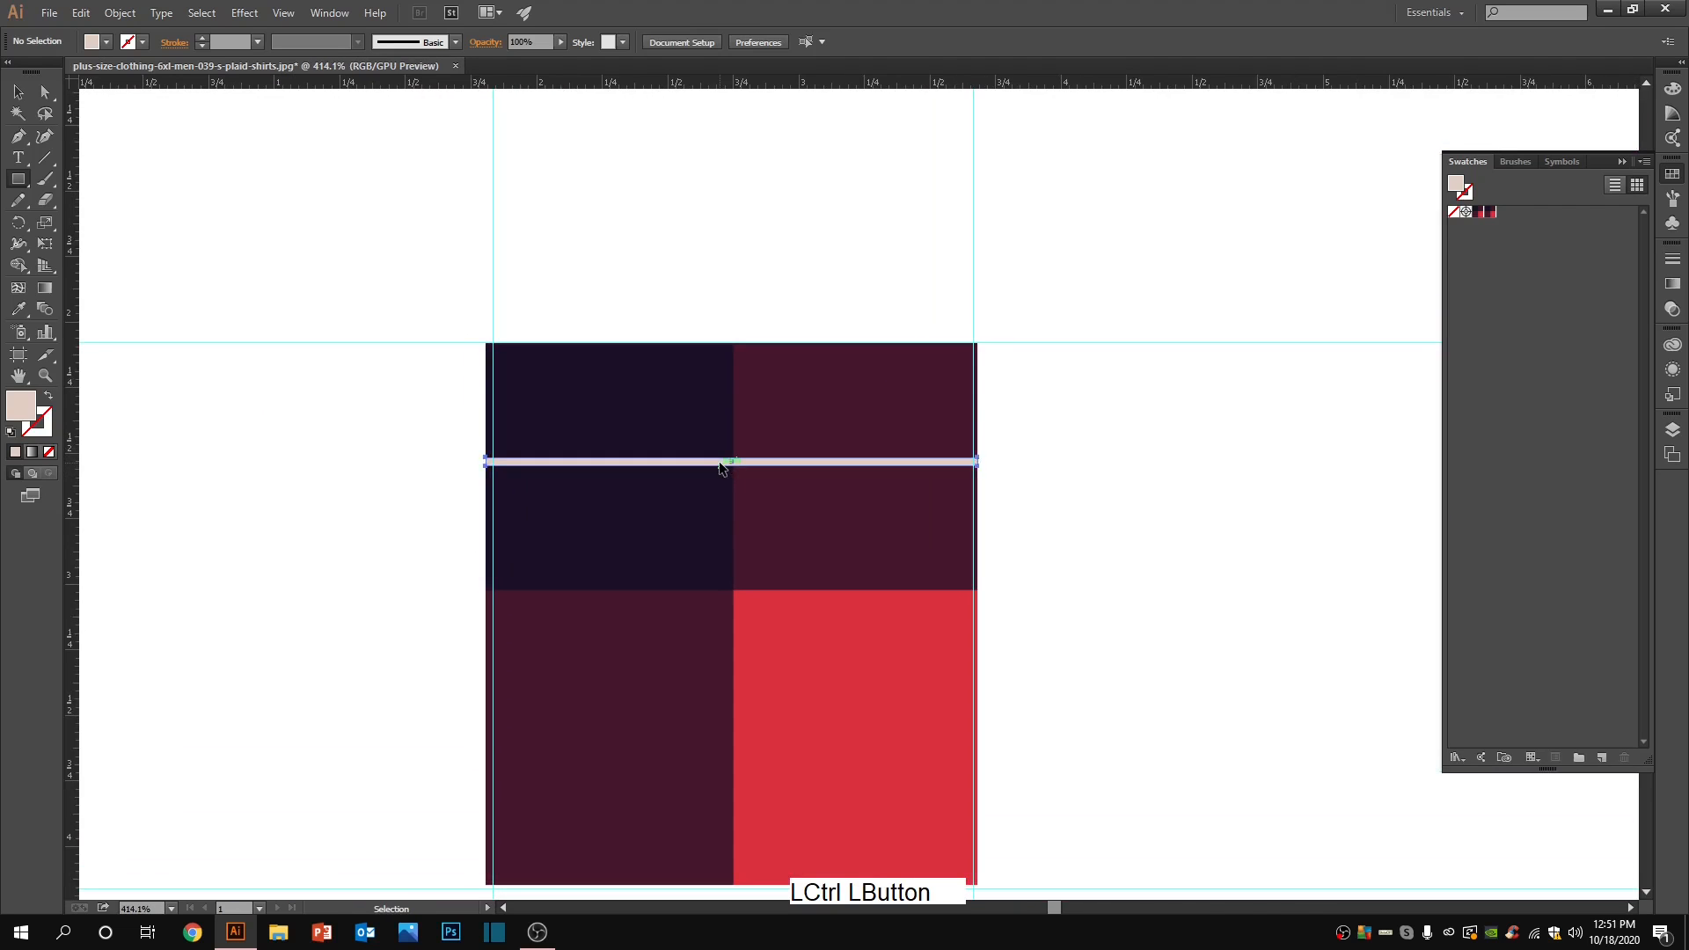
key(ctrl+c)
key(ctrl+v)
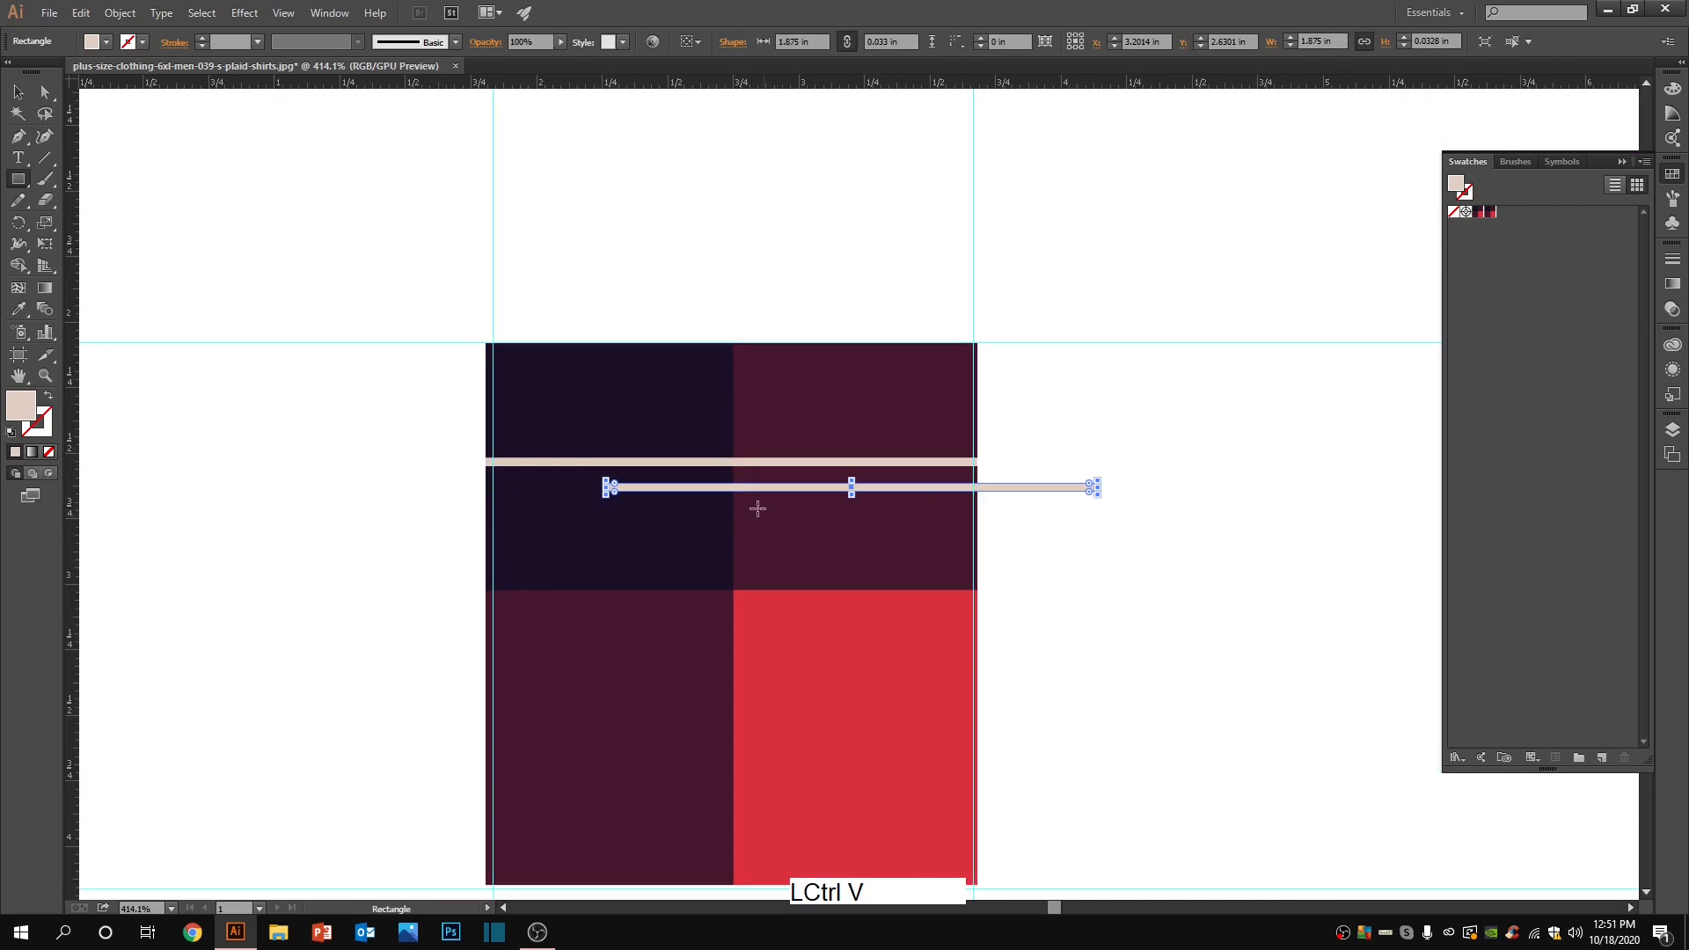
right_click(847, 489)
click(912, 719)
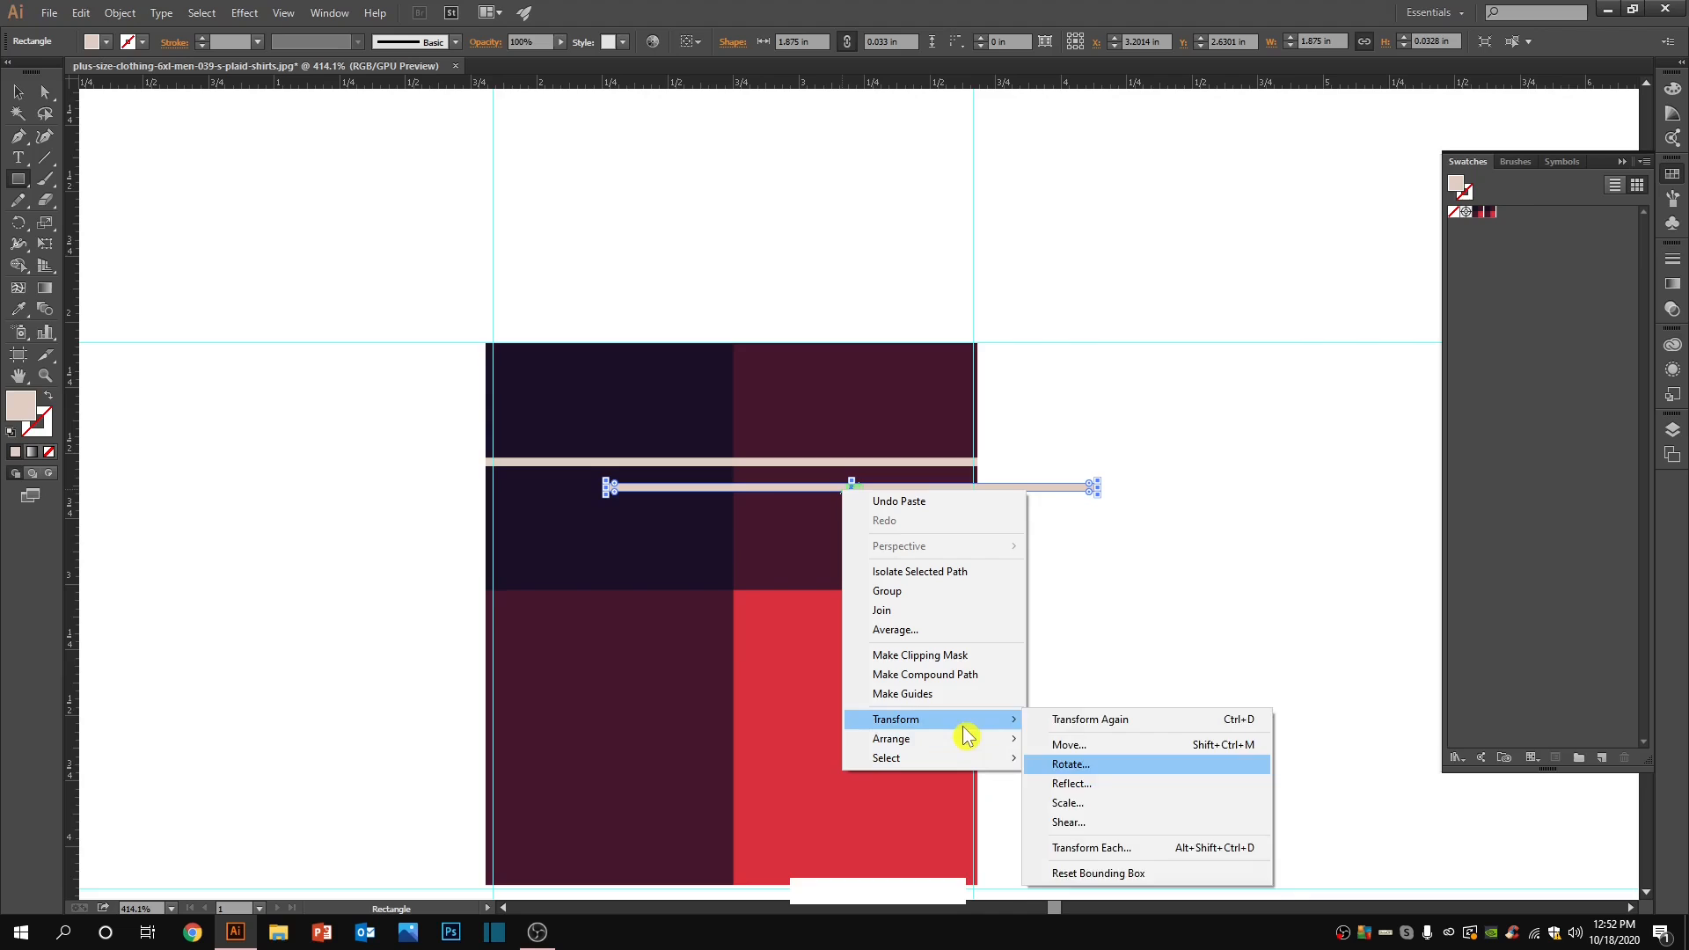
click(1112, 762)
key(Return)
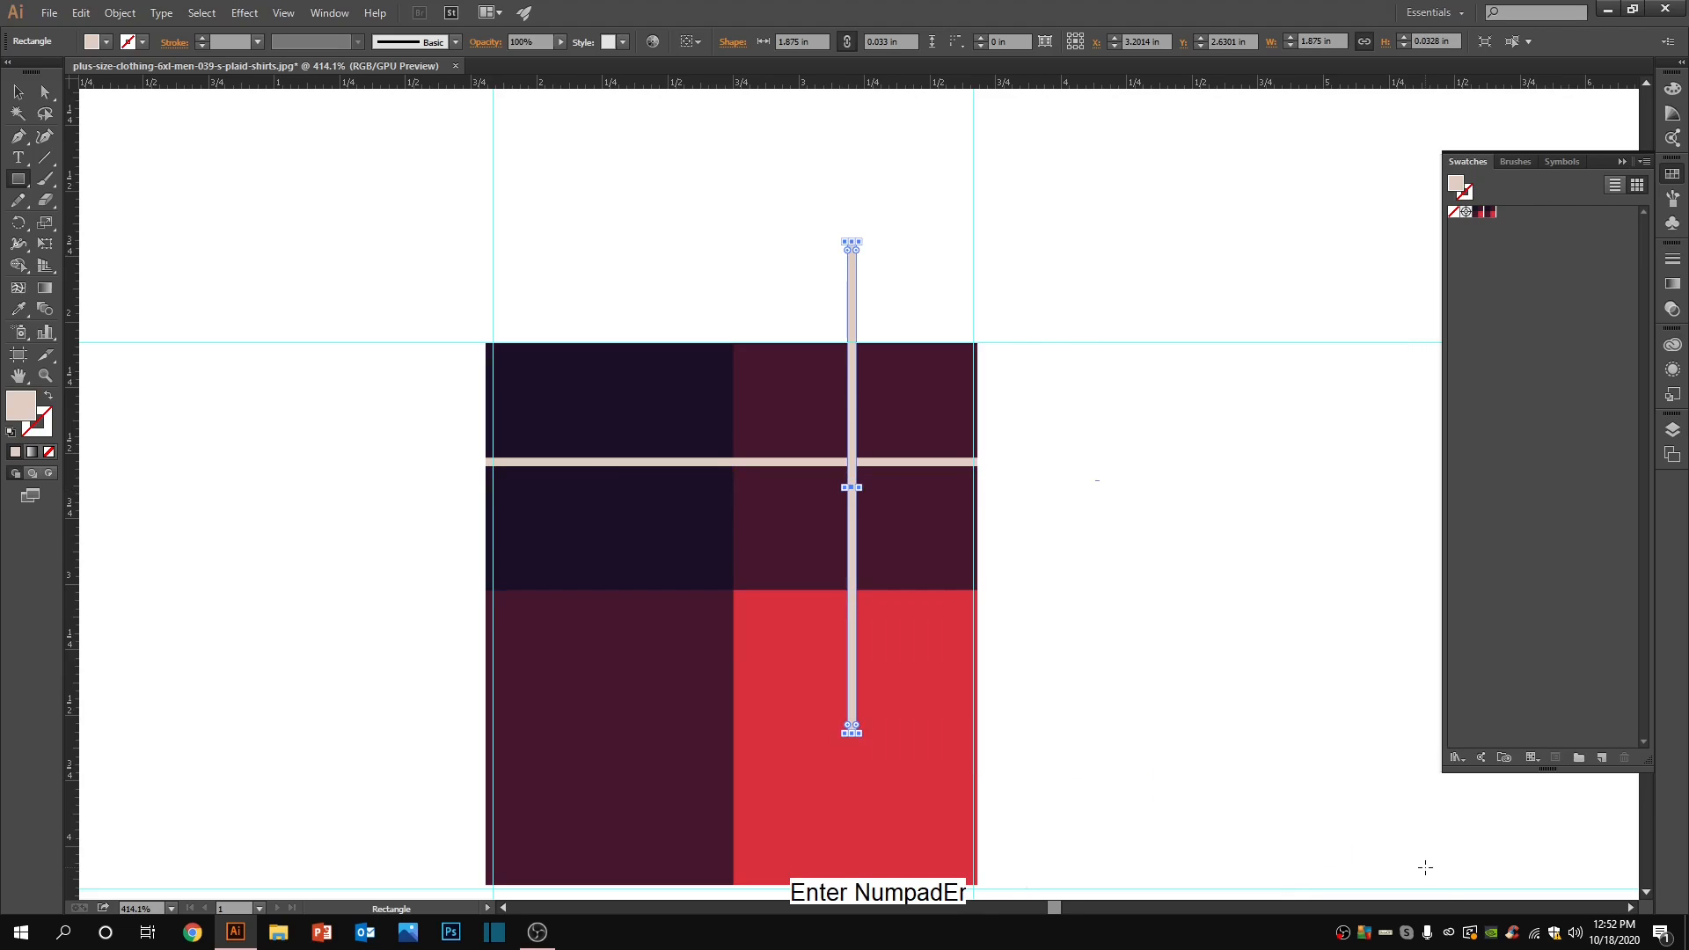
Step: Move the vertical stripe to the middle of the left dark band and stretch it to the tile's full height, 2.068 in
scroll(827, 439, down, 2)
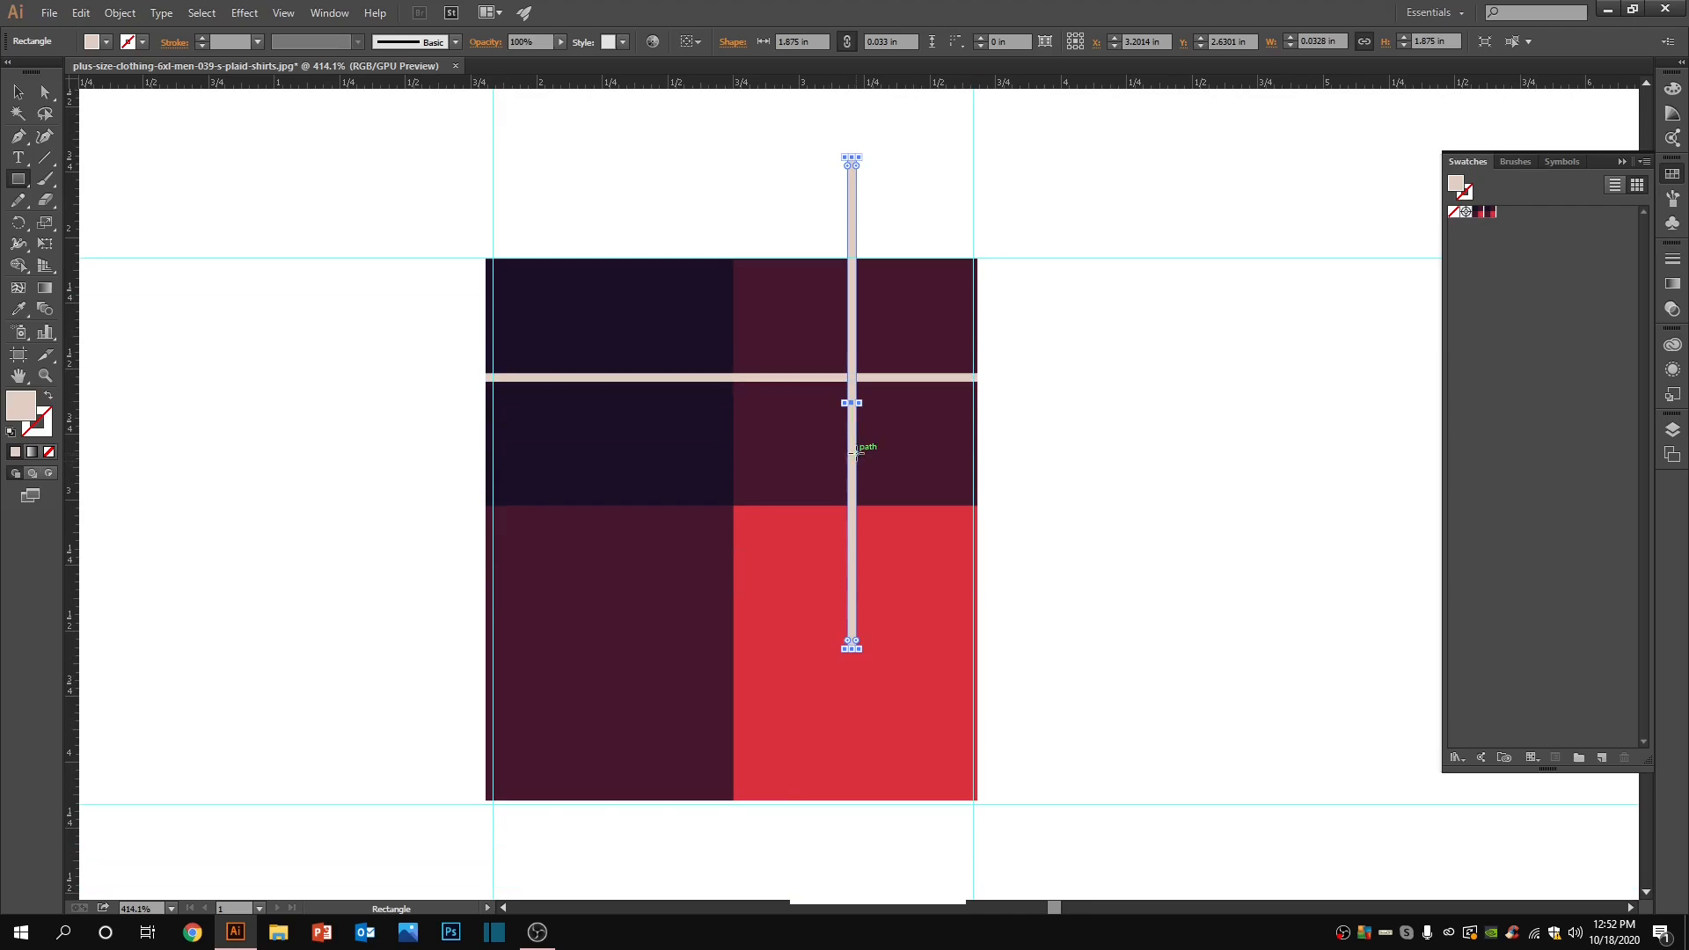
drag(847, 449, 610, 548)
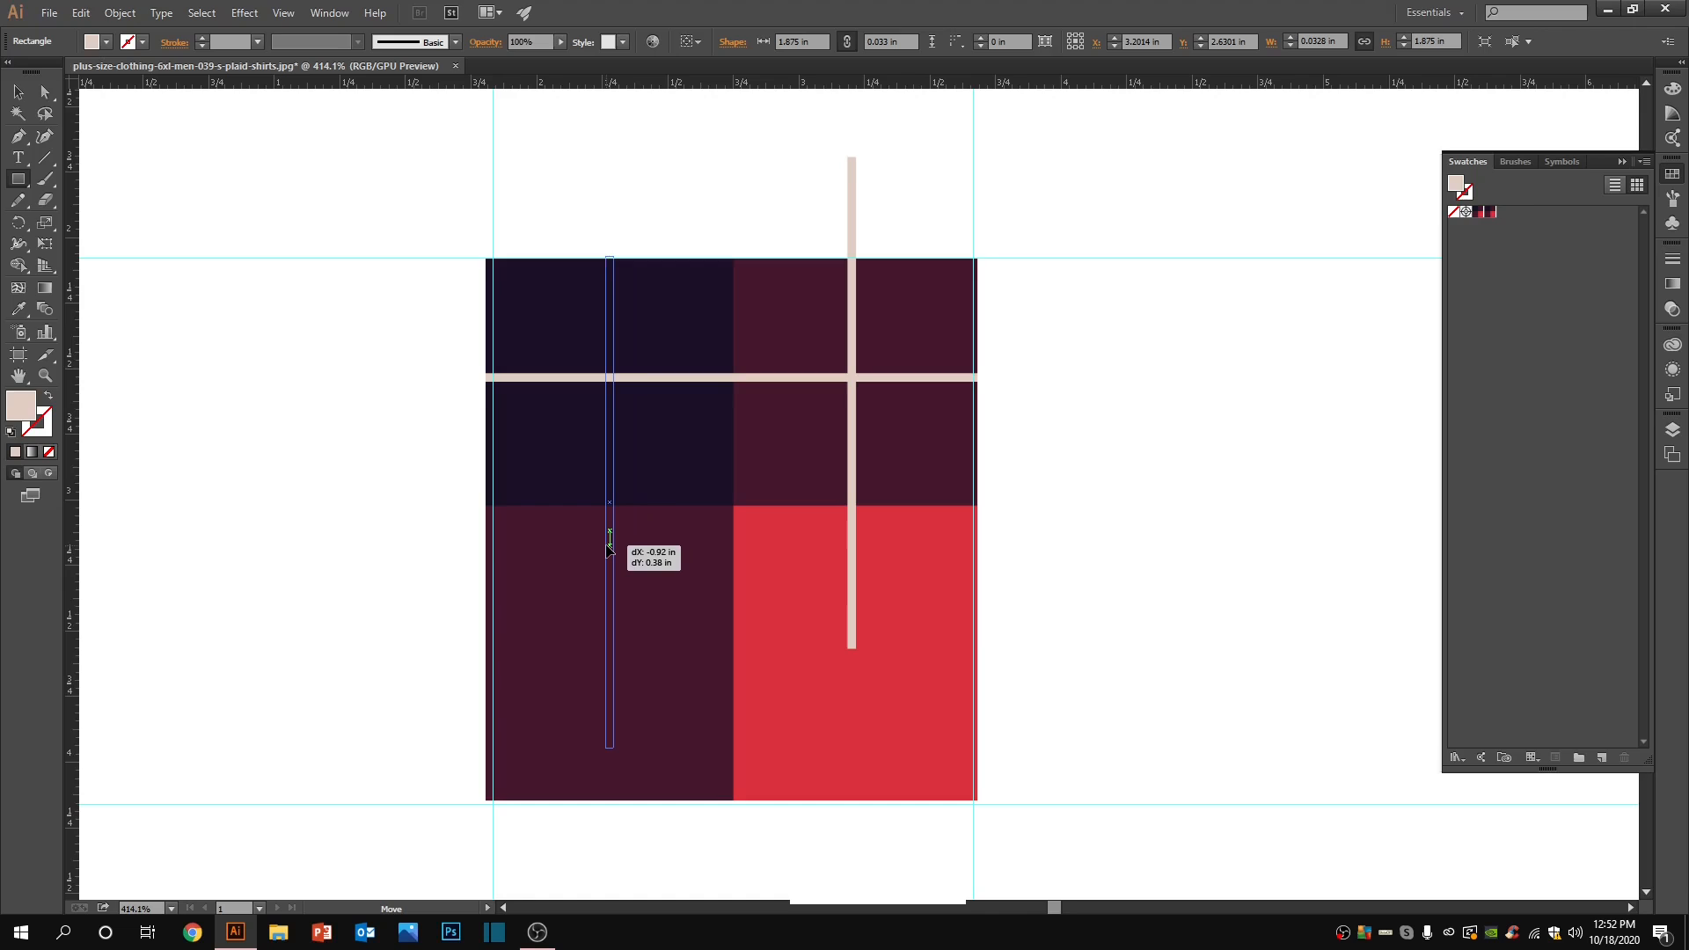
drag(609, 549, 609, 550)
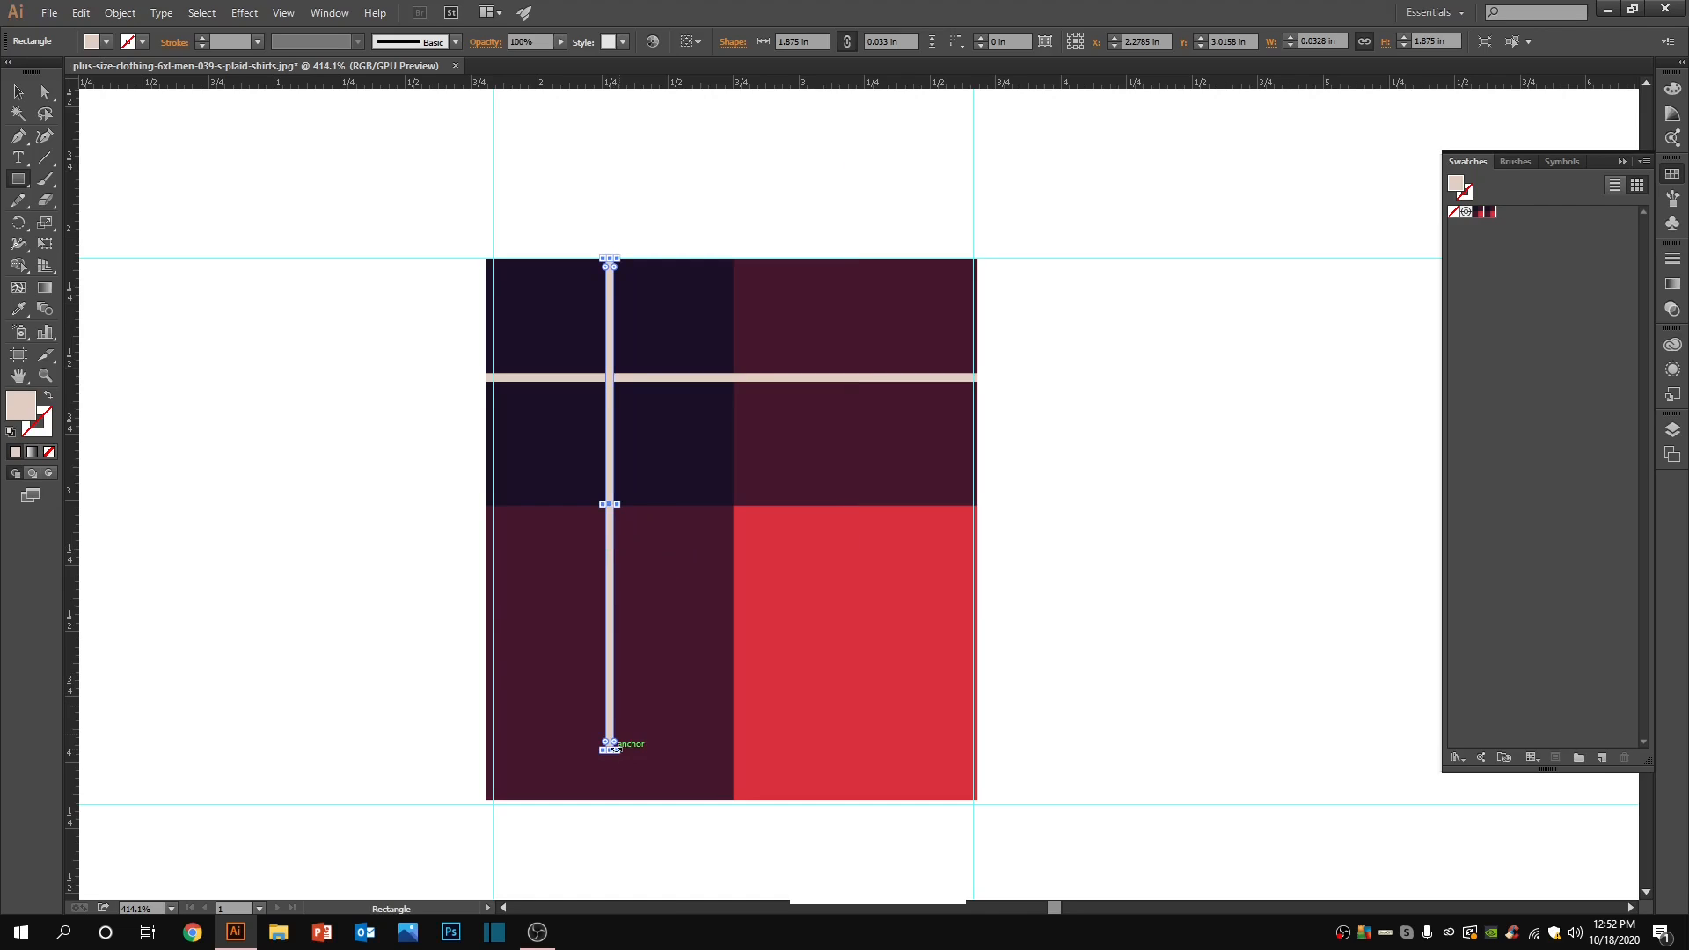
drag(612, 750, 611, 800)
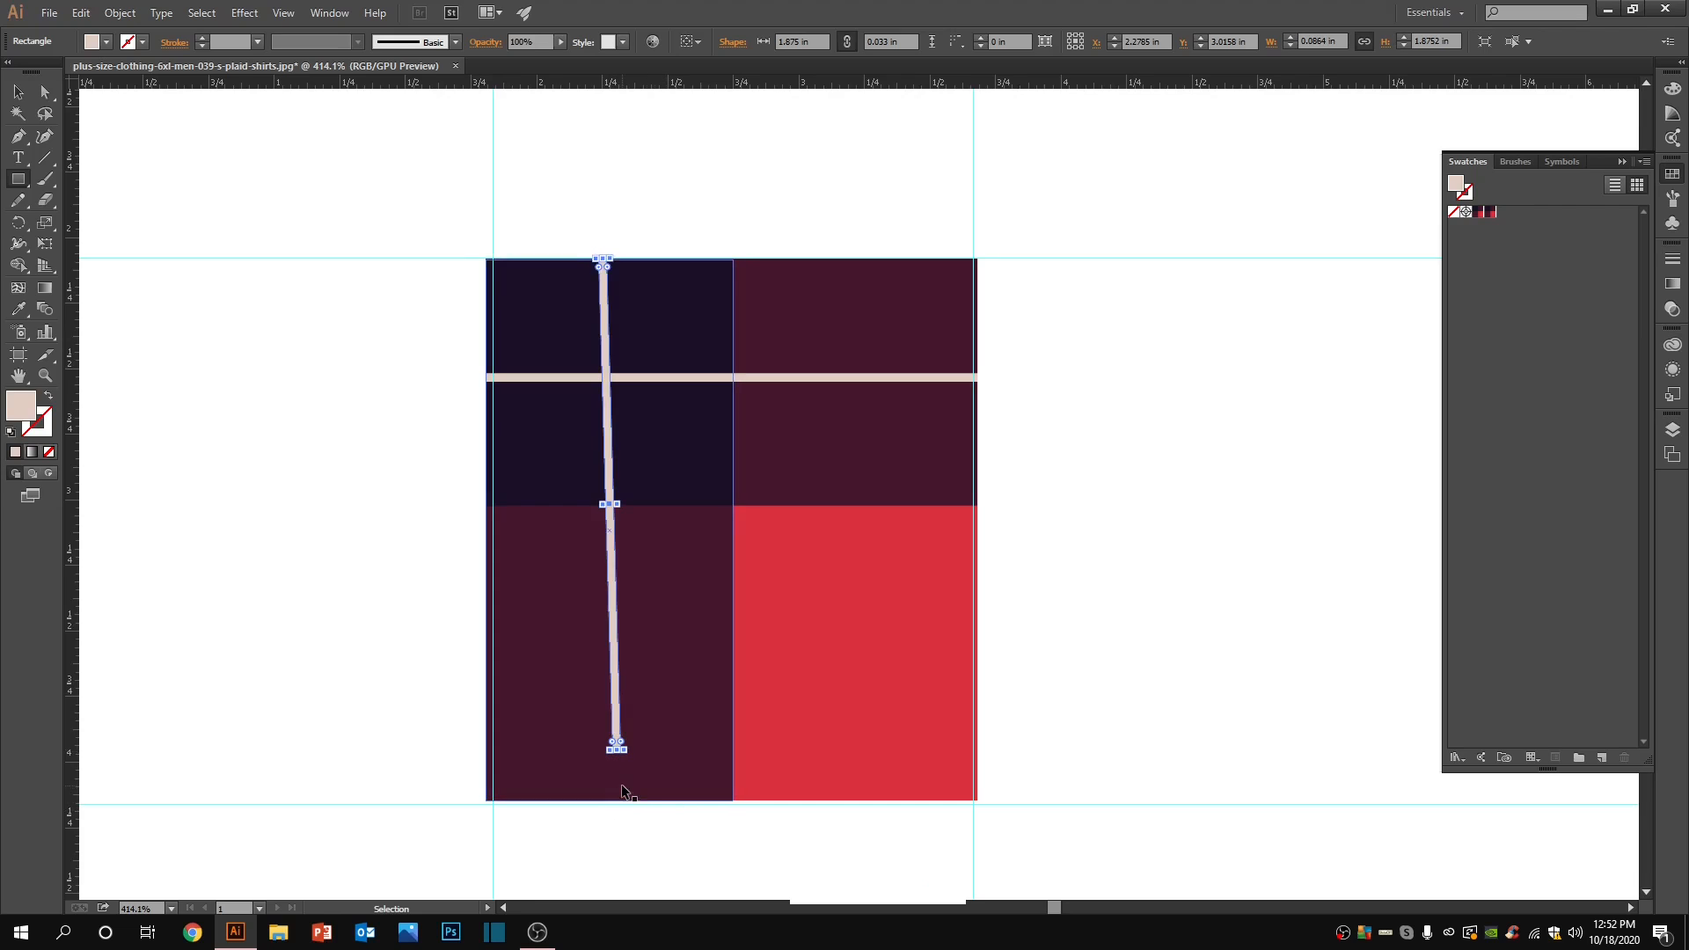
key(ctrl+z)
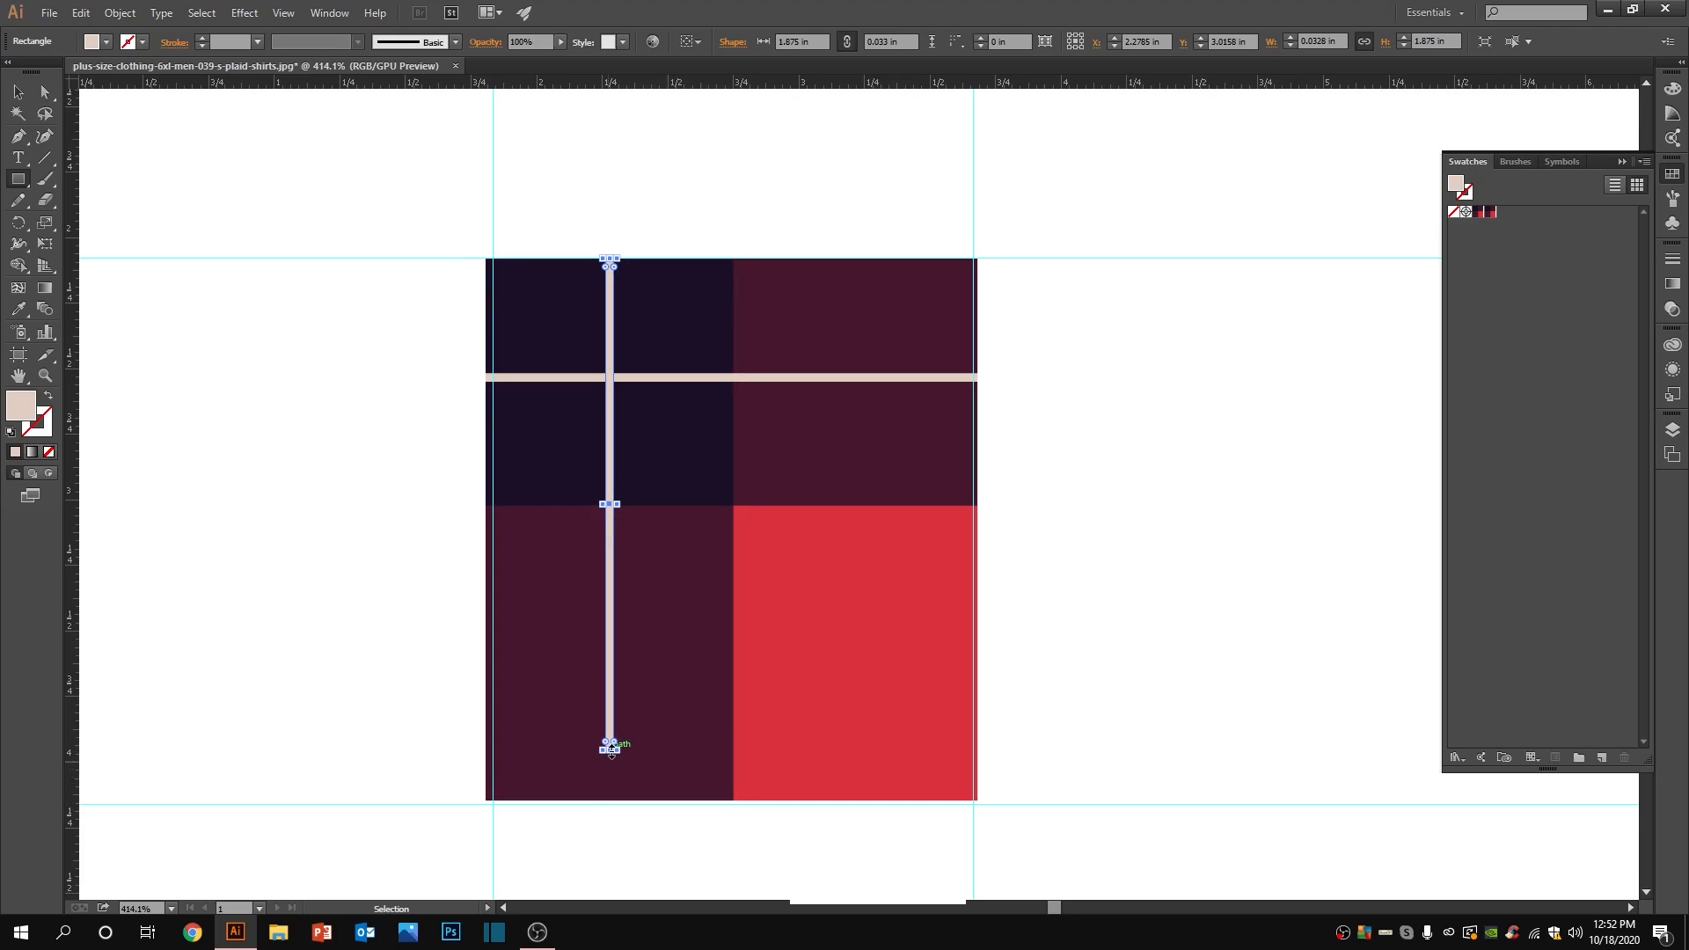
drag(611, 750, 610, 800)
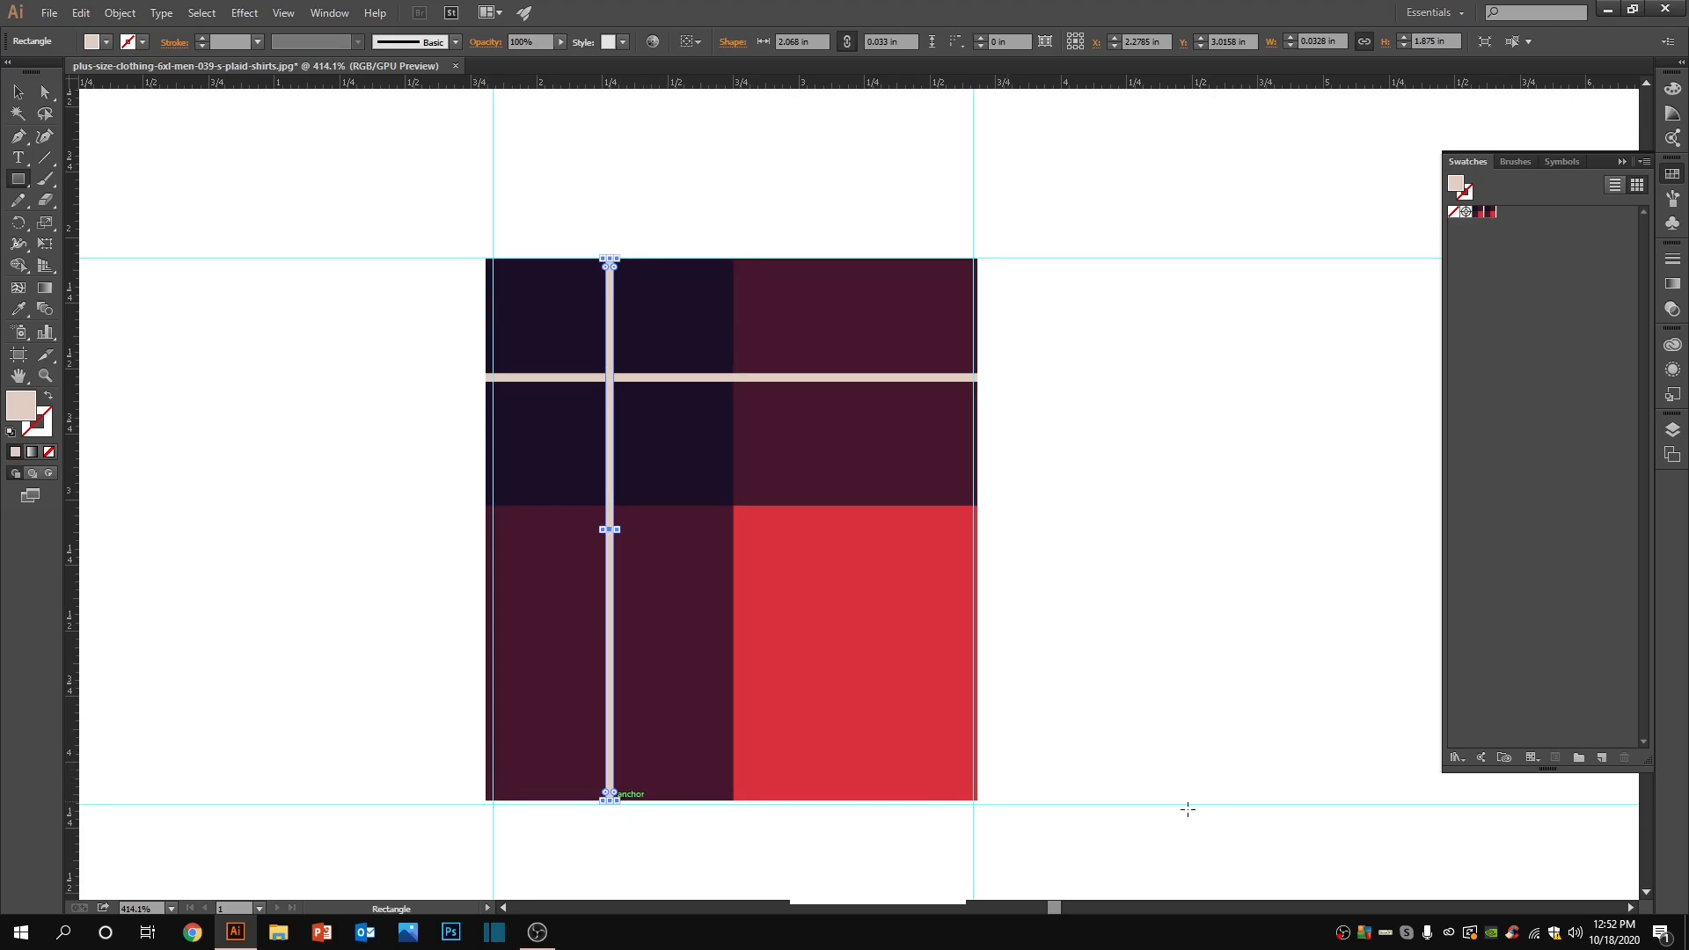
ctrl+click(1166, 754)
Step: Set the opacity of both beige stripes to 70%
ctrl+click(607, 381)
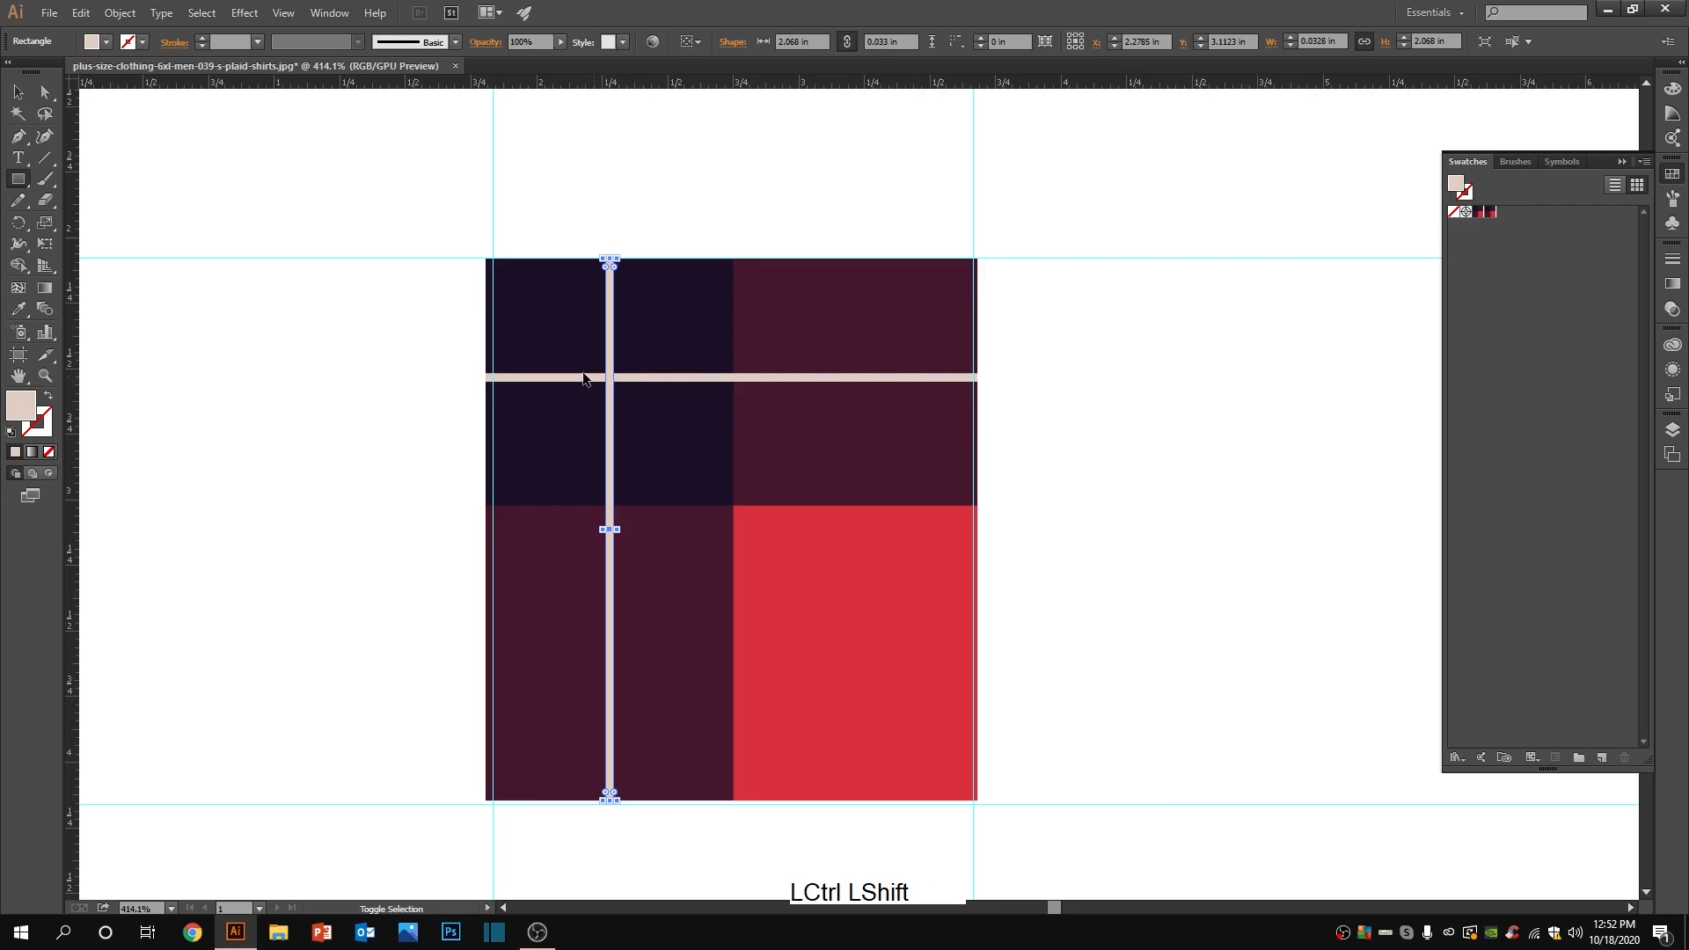
ctrl+shift+click(585, 379)
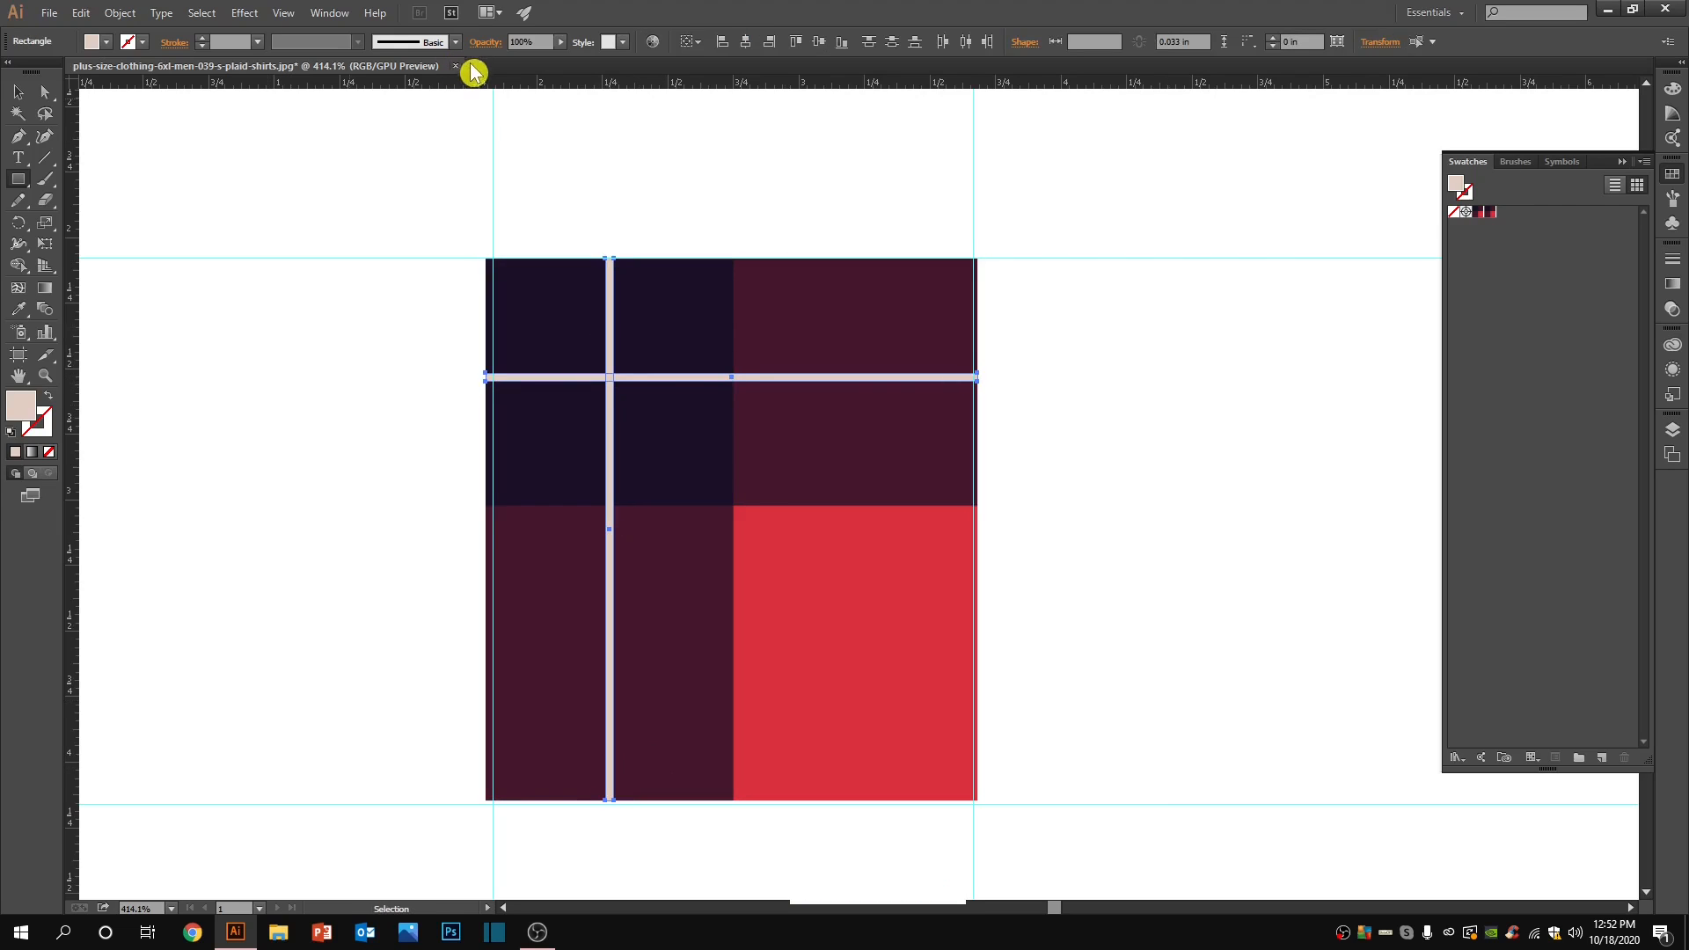
click(560, 42)
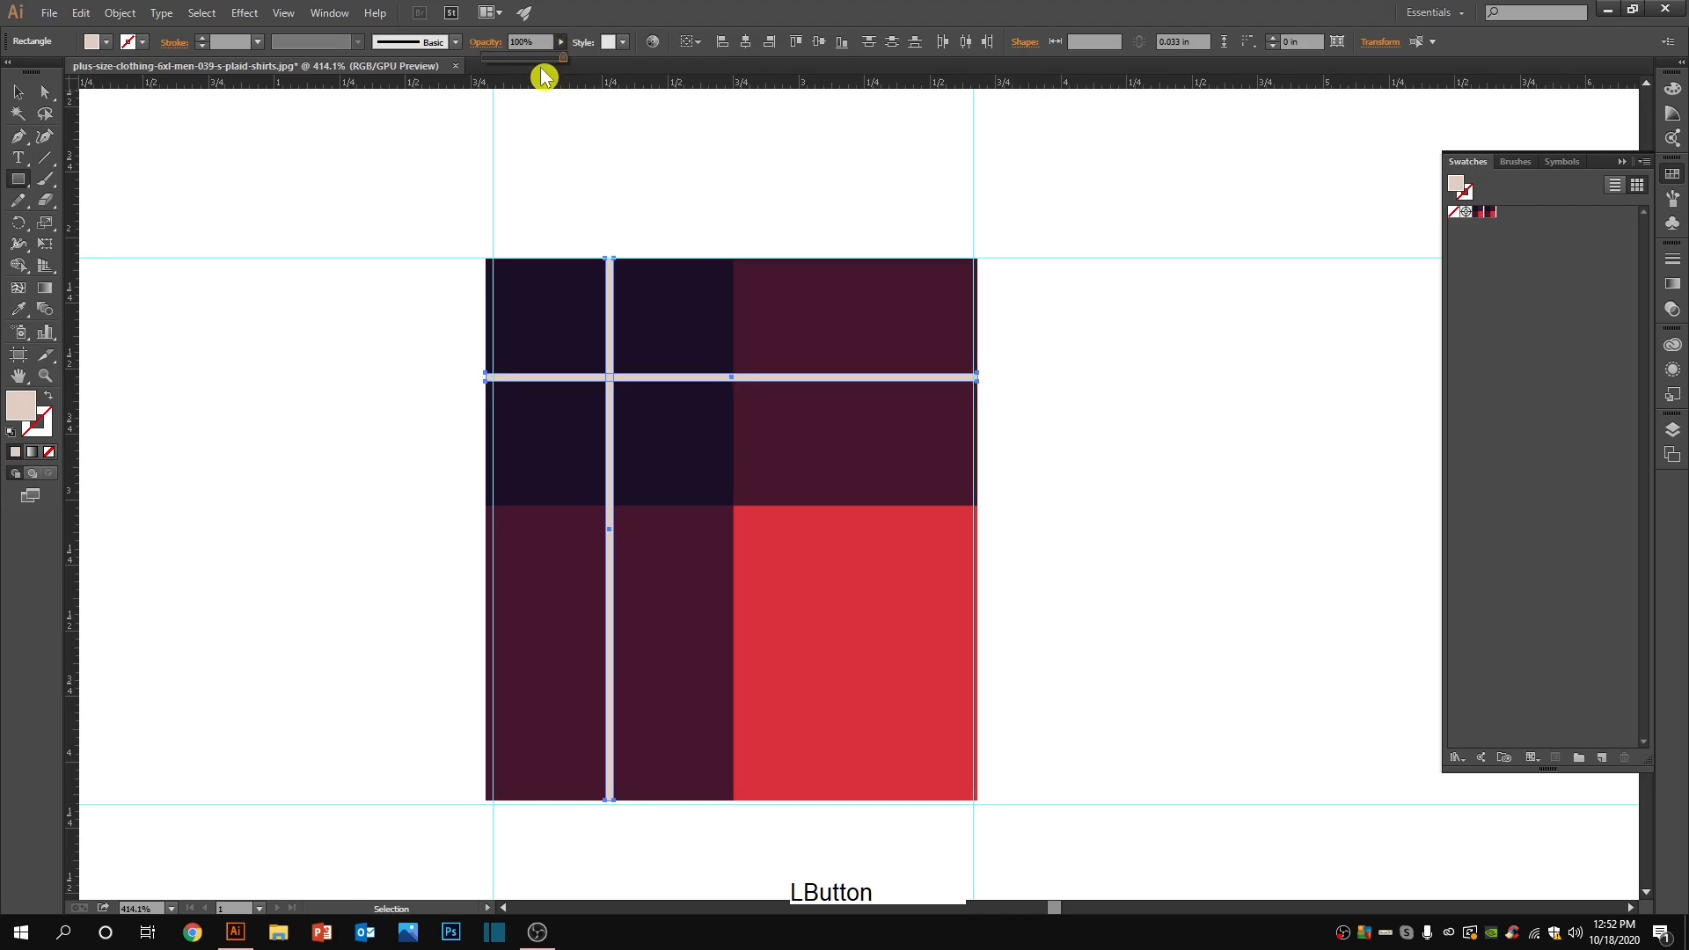
click(533, 42)
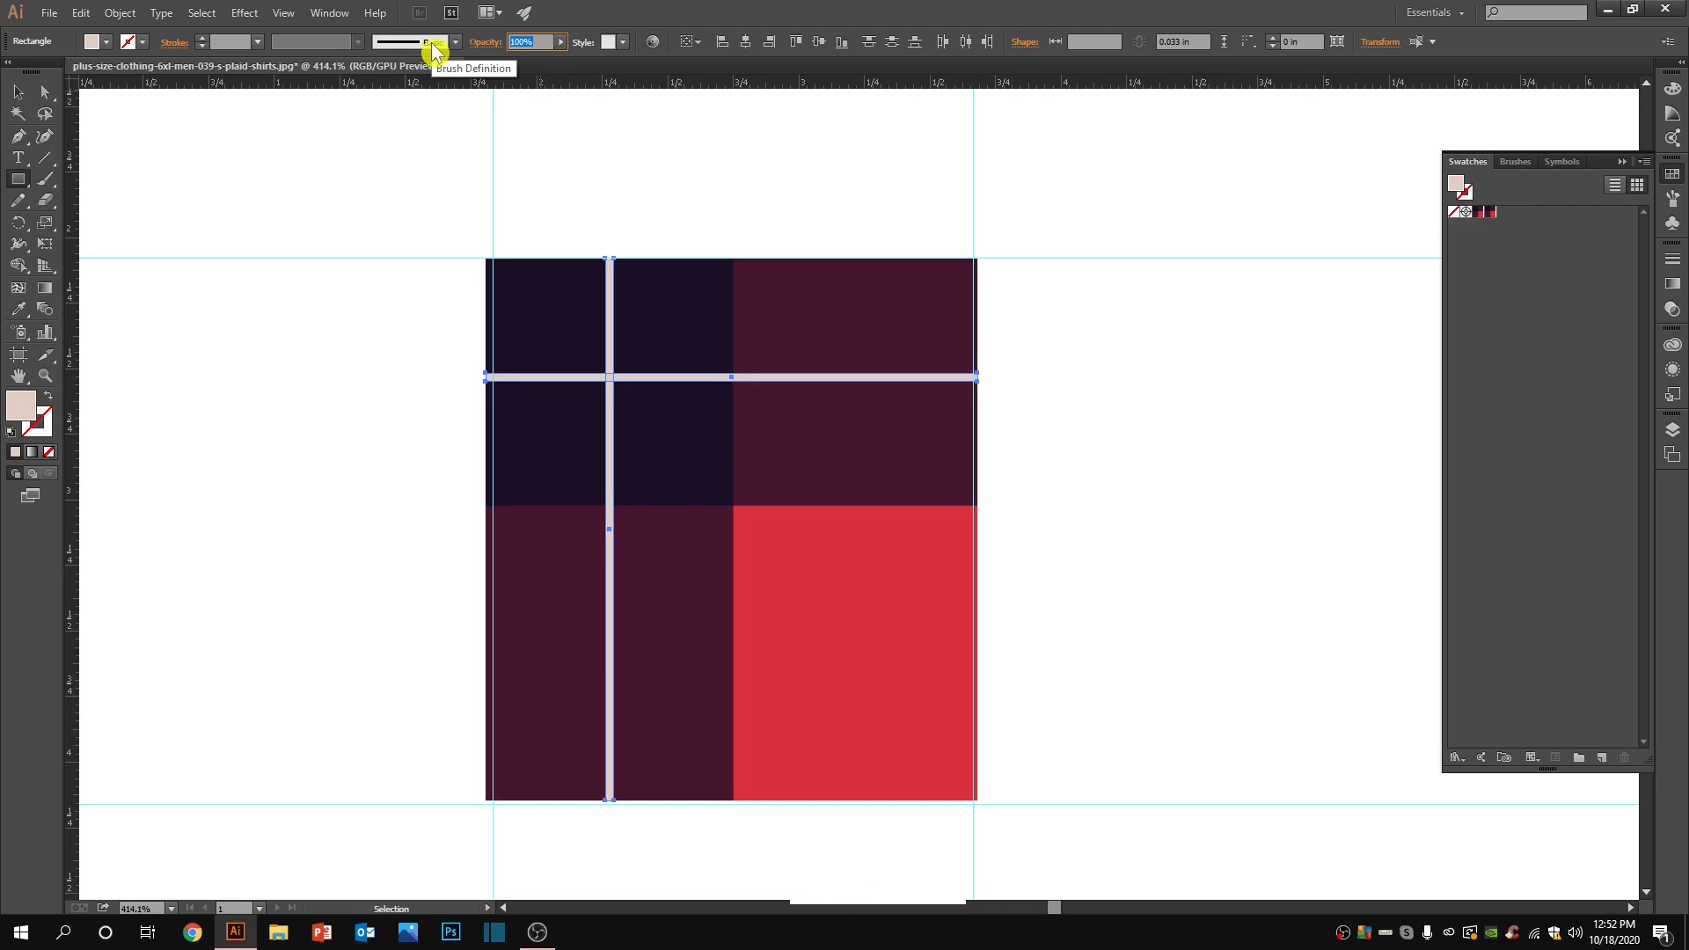
text(70)
ctrl+click(1244, 417)
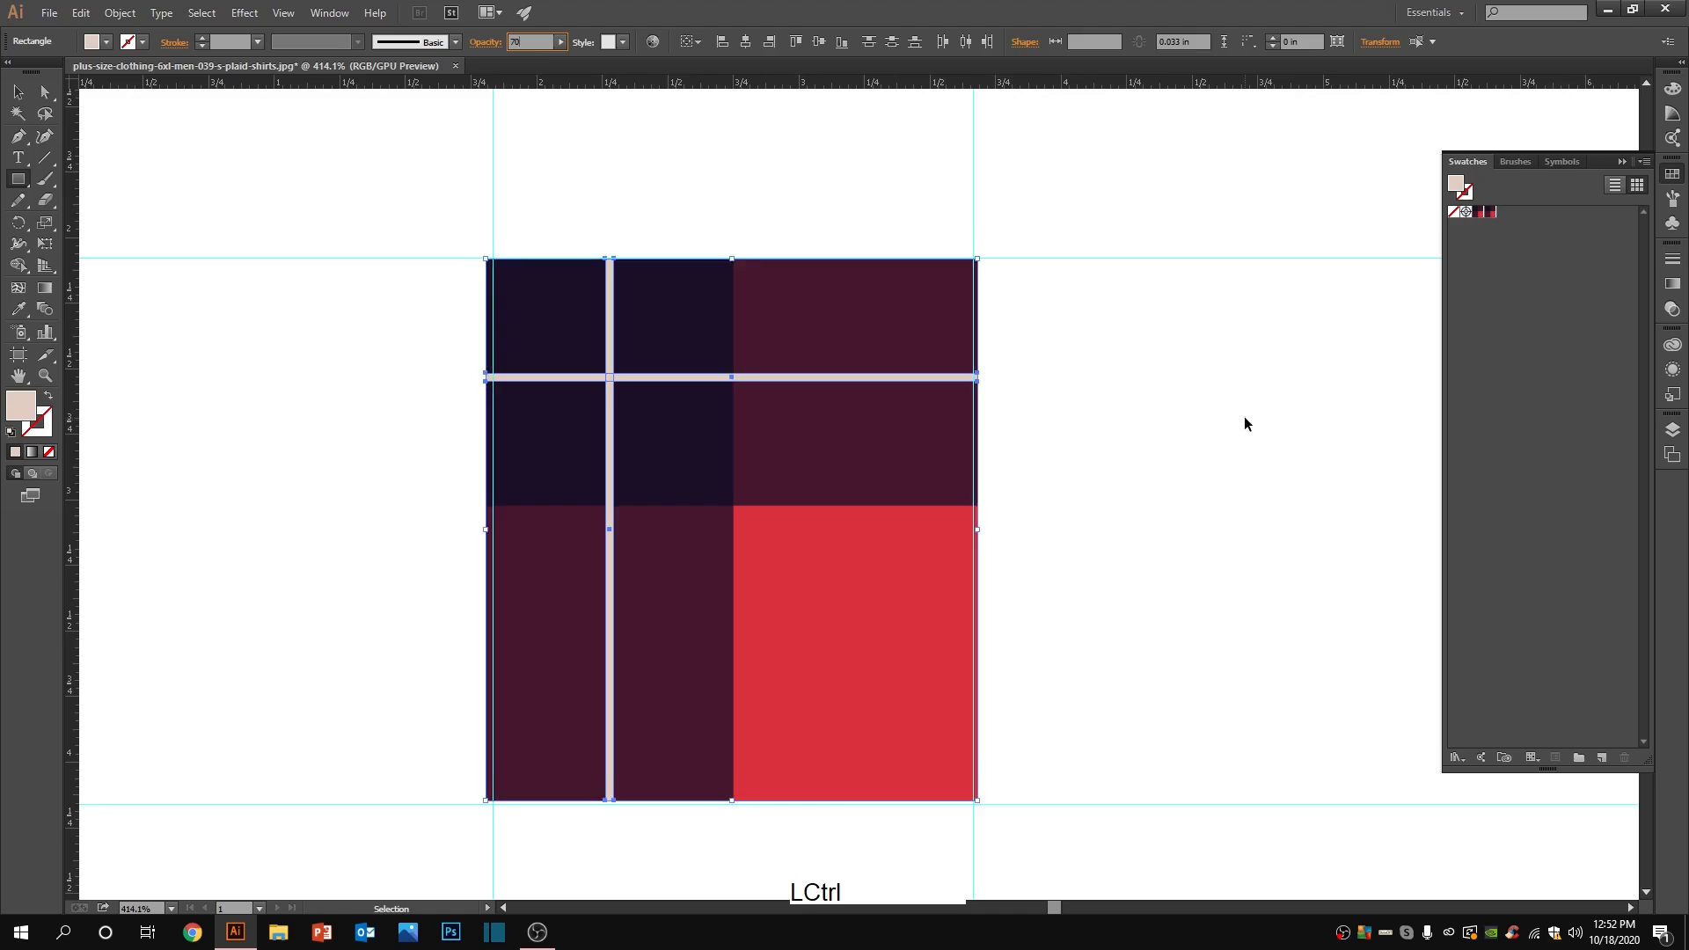
Step: Select all the tile's rectangles together with both stripes and make a new pattern from them
scroll(914, 475, down, 3)
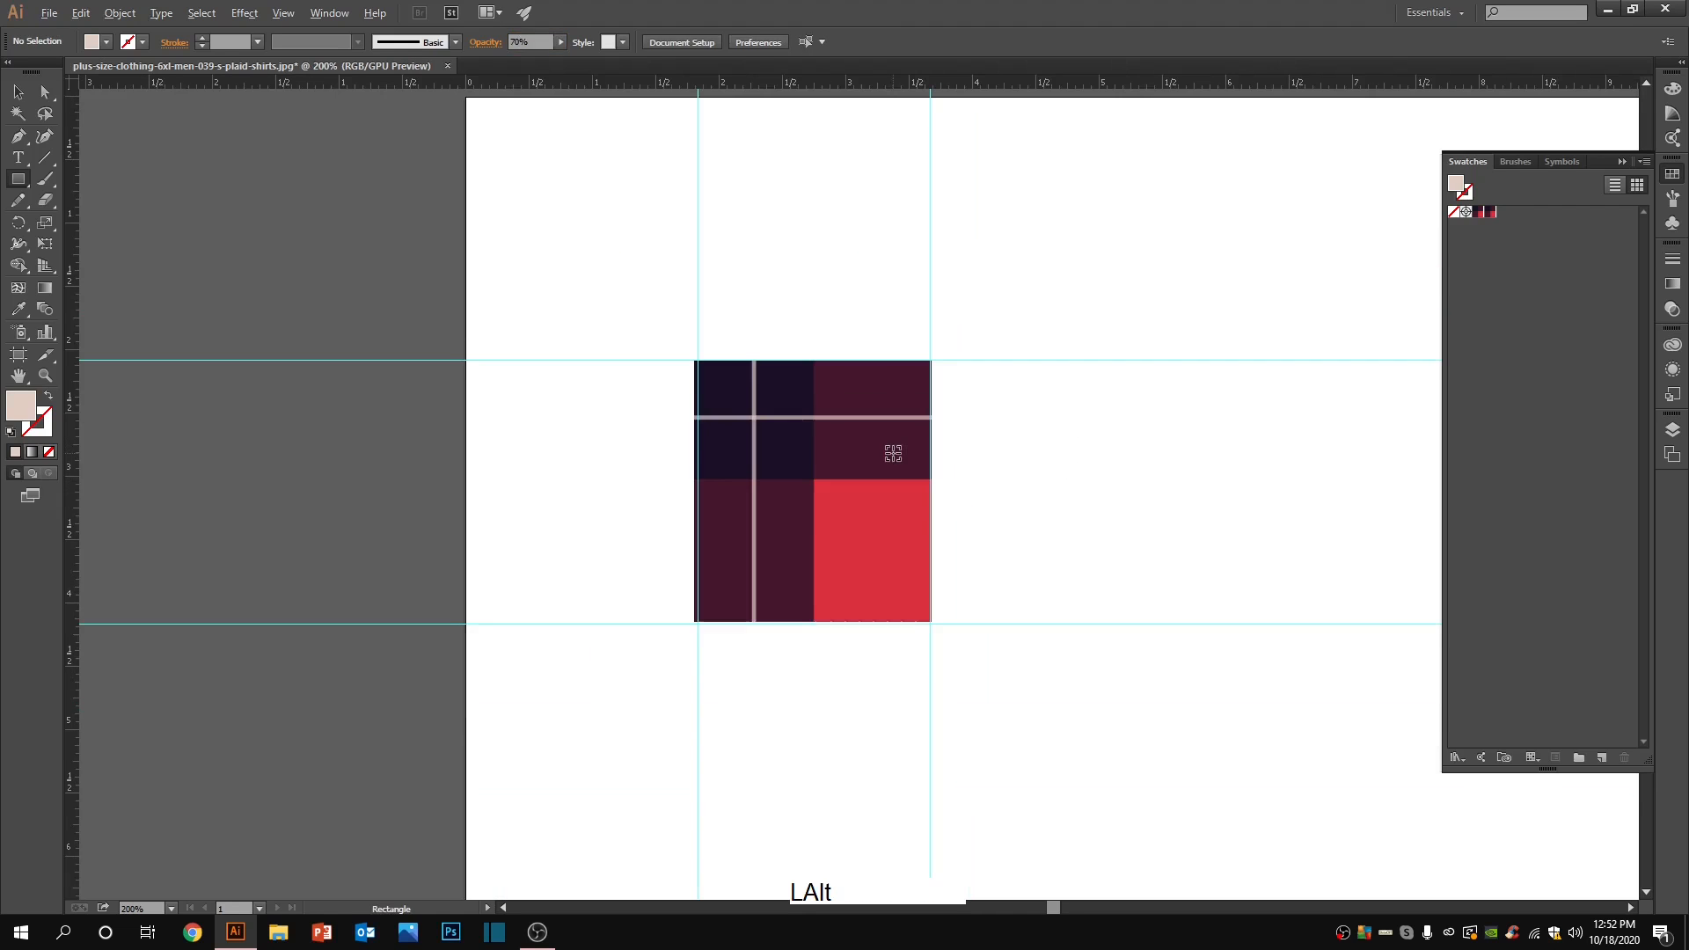
drag(596, 315, 1237, 727)
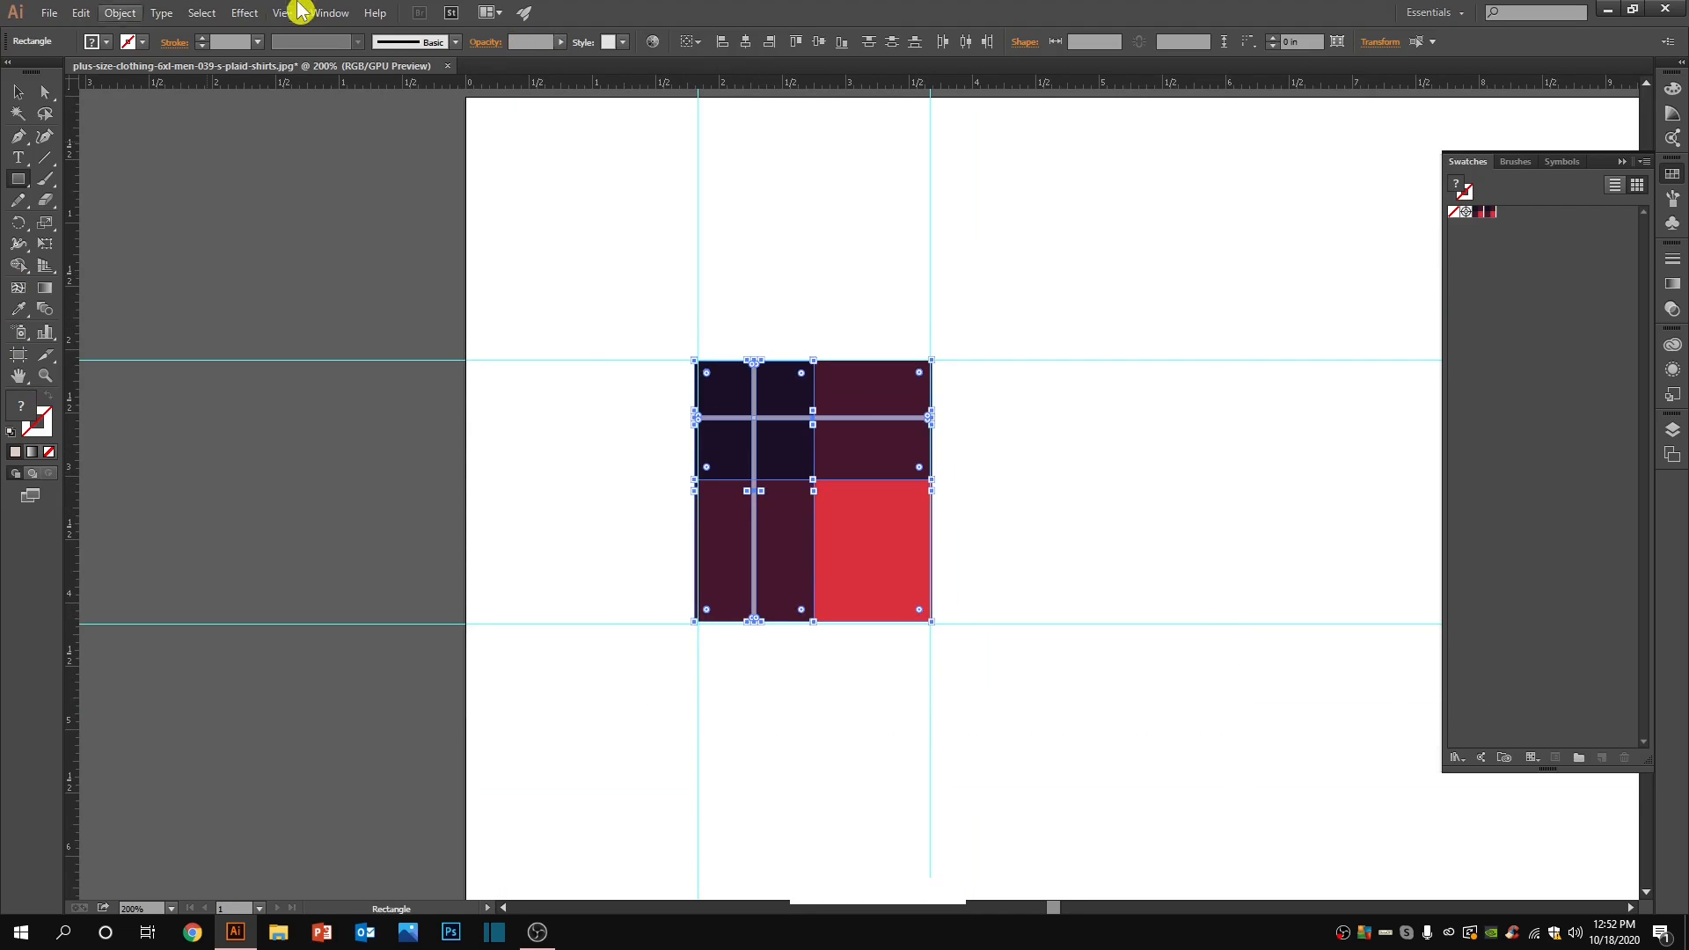
click(80, 12)
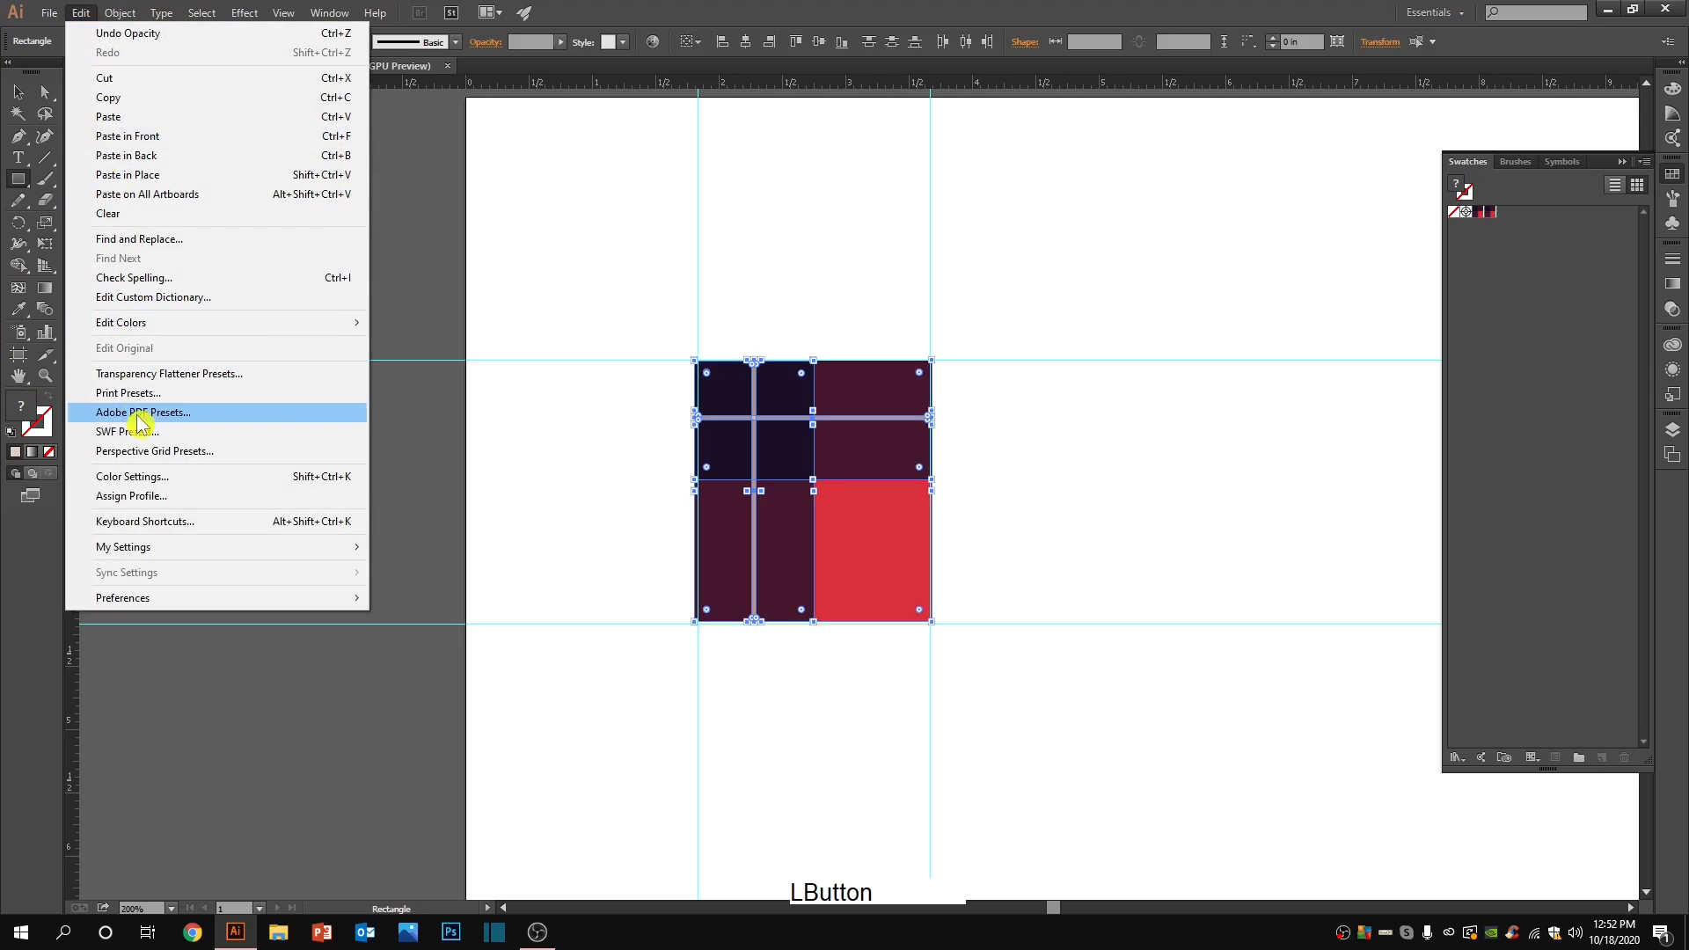
mouse_move(120, 14)
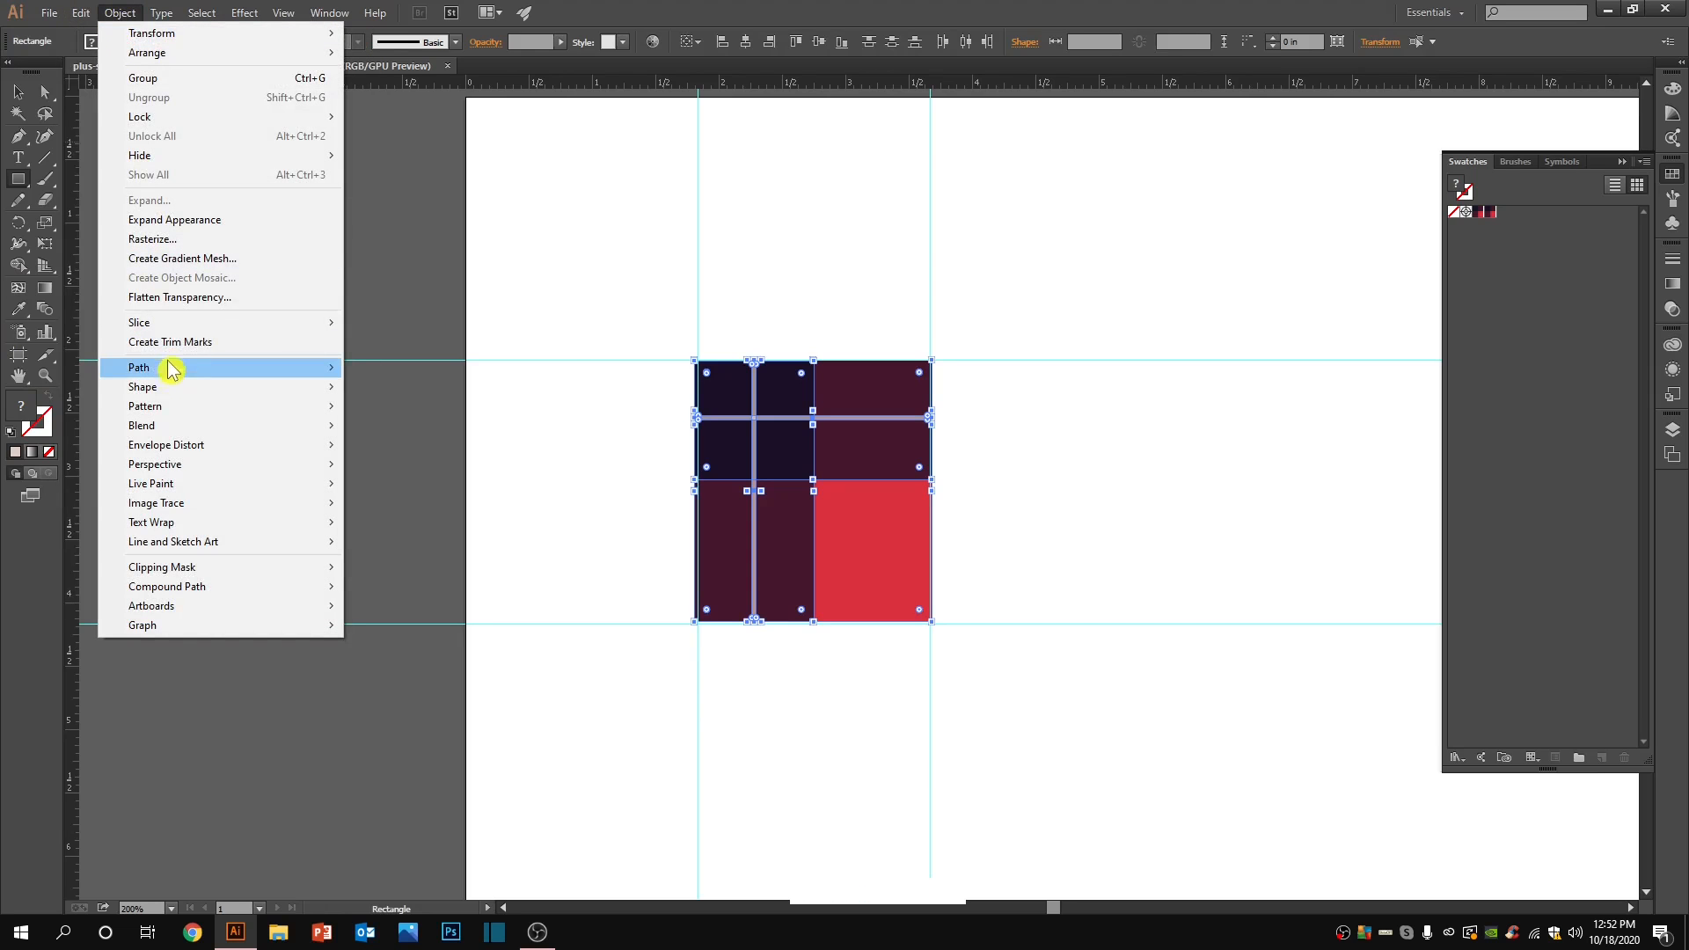
click(467, 409)
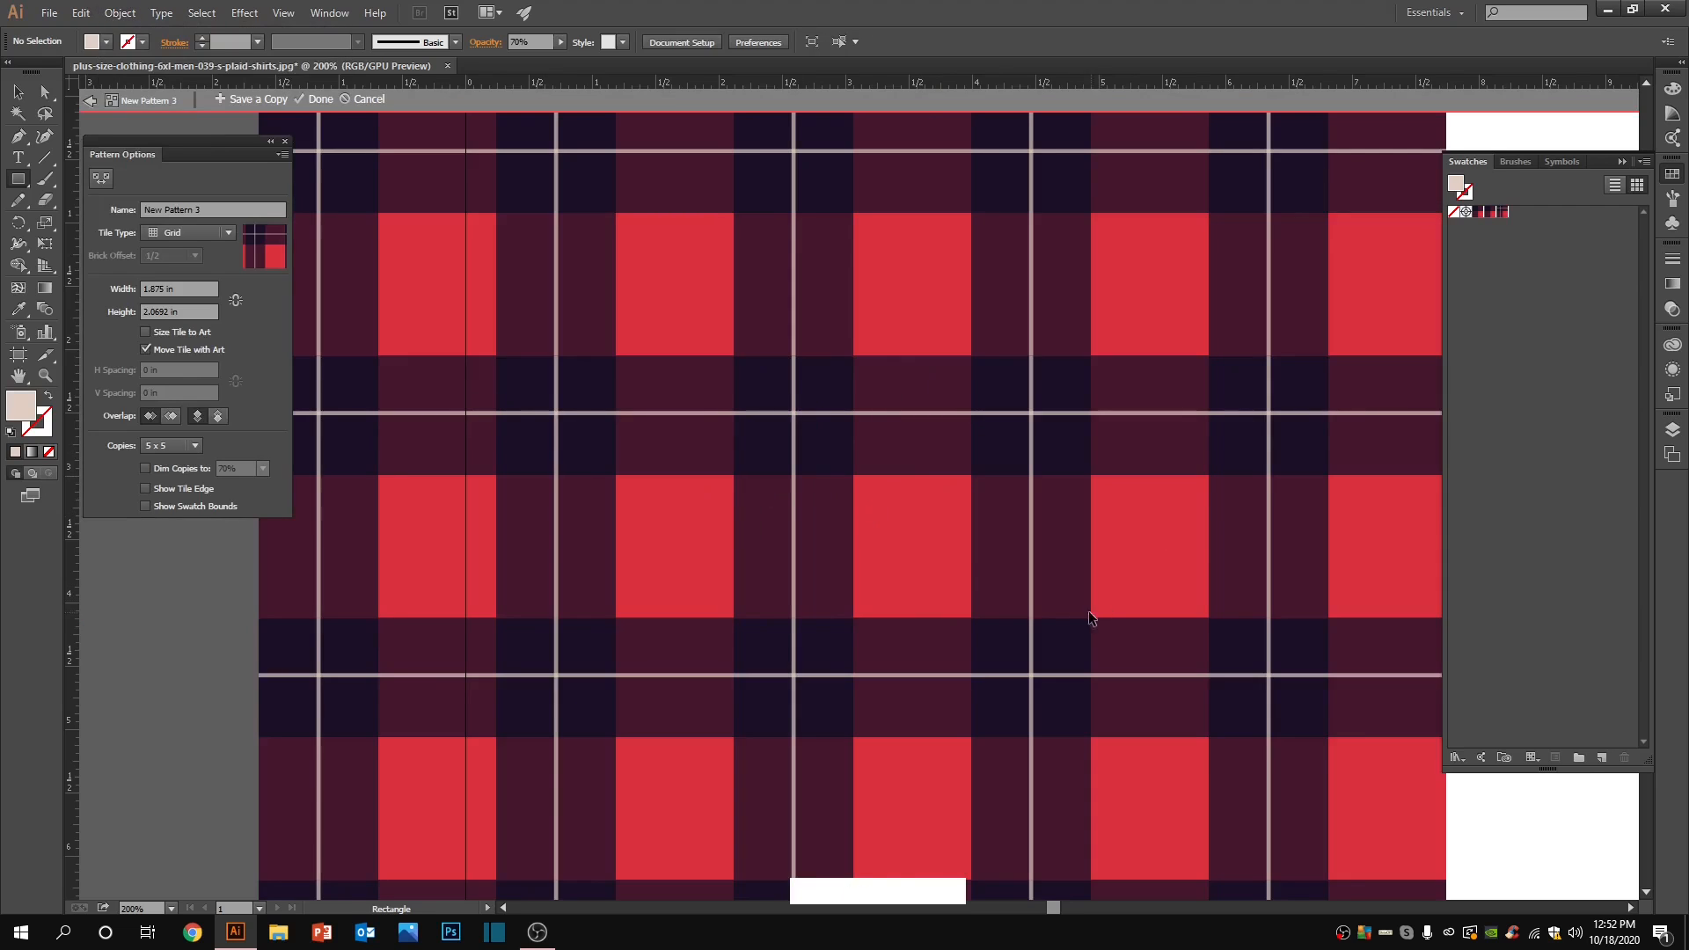
Step: Check the striped plaid's repeat across the 5 x 5 copies and finish pattern editing
ctrl+click(973, 574)
scroll(972, 573, down, 4)
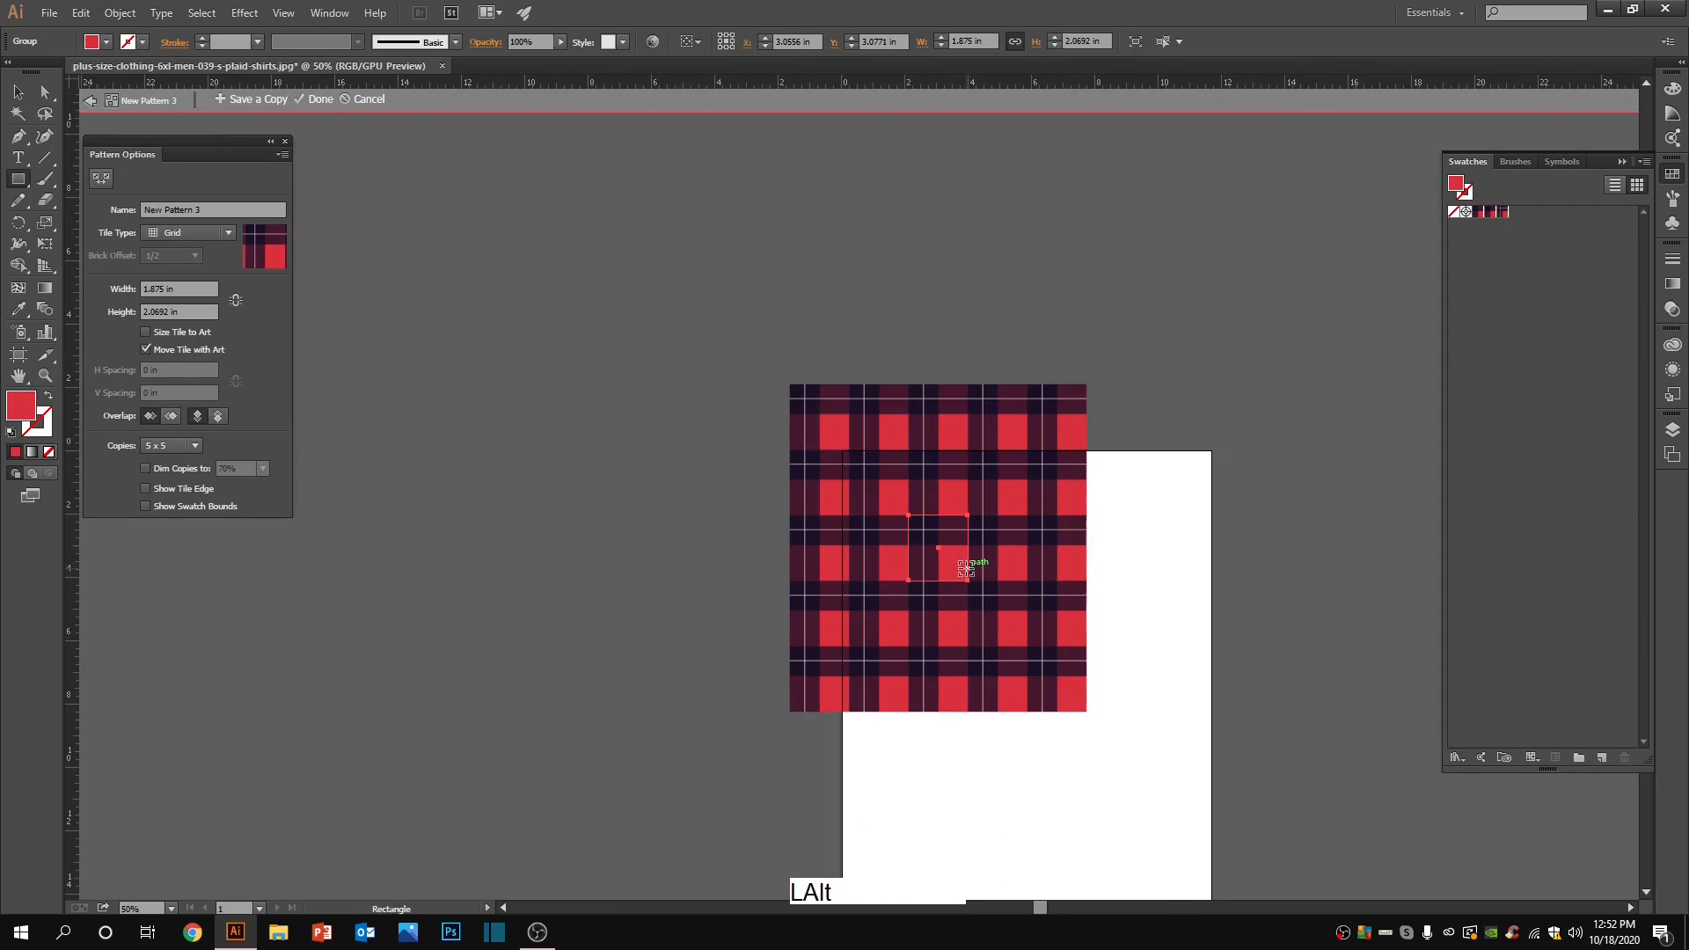
ctrl+click(1158, 530)
key(space)
drag(1144, 497, 801, 342)
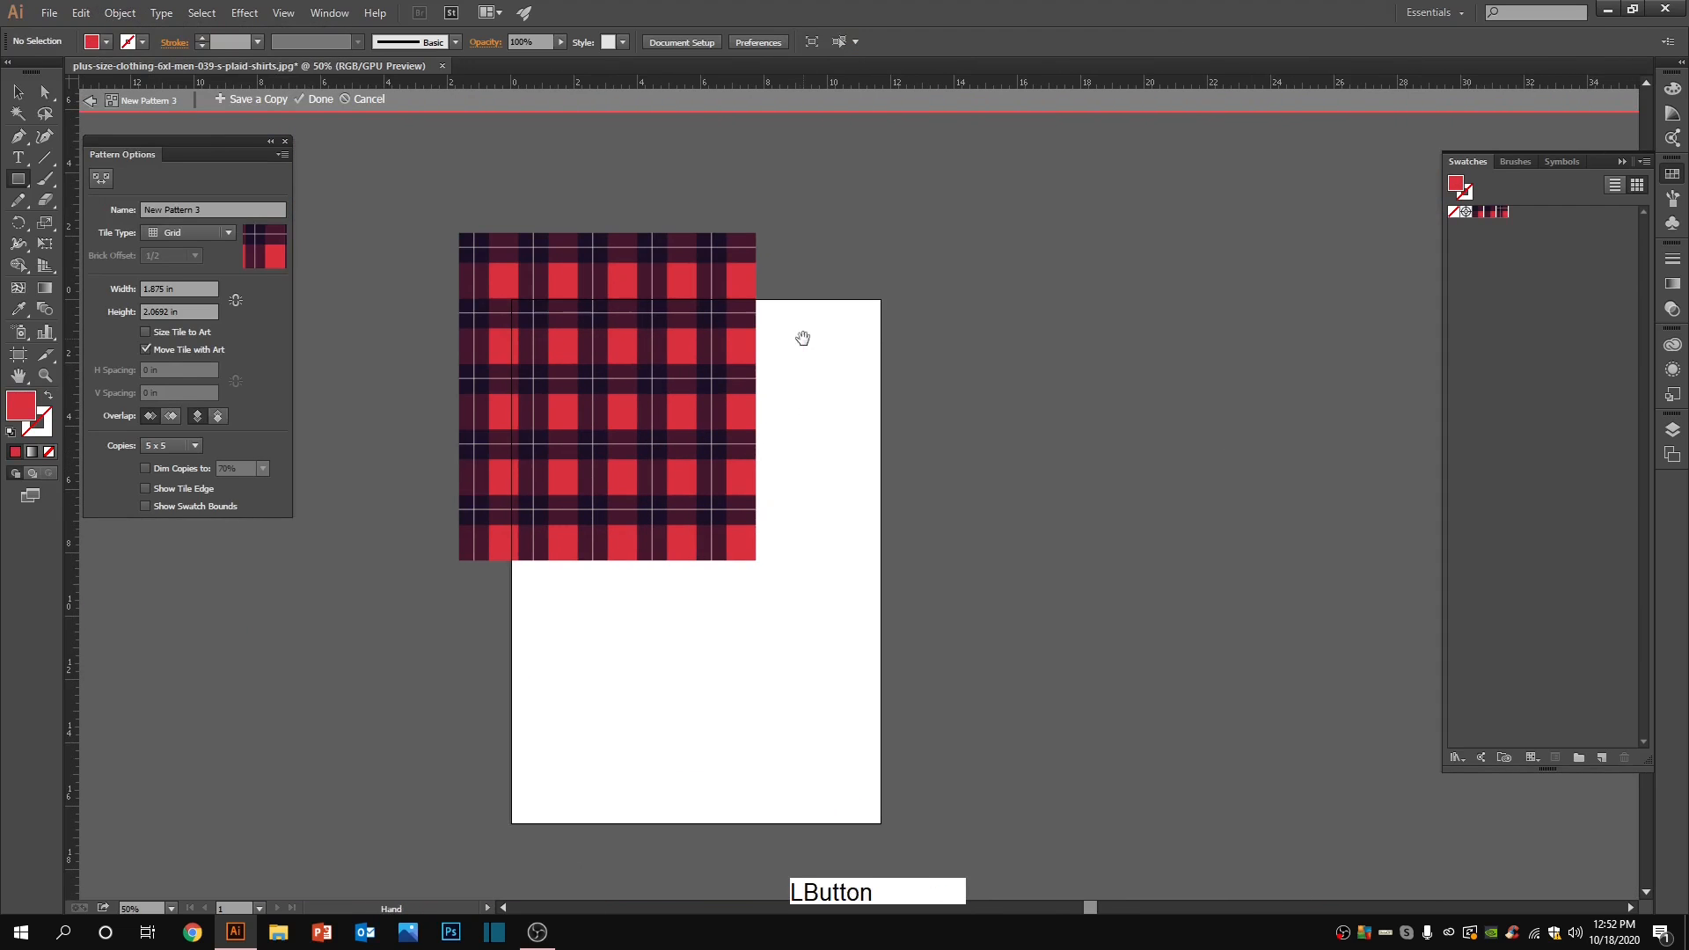
drag(478, 265, 958, 697)
click(306, 104)
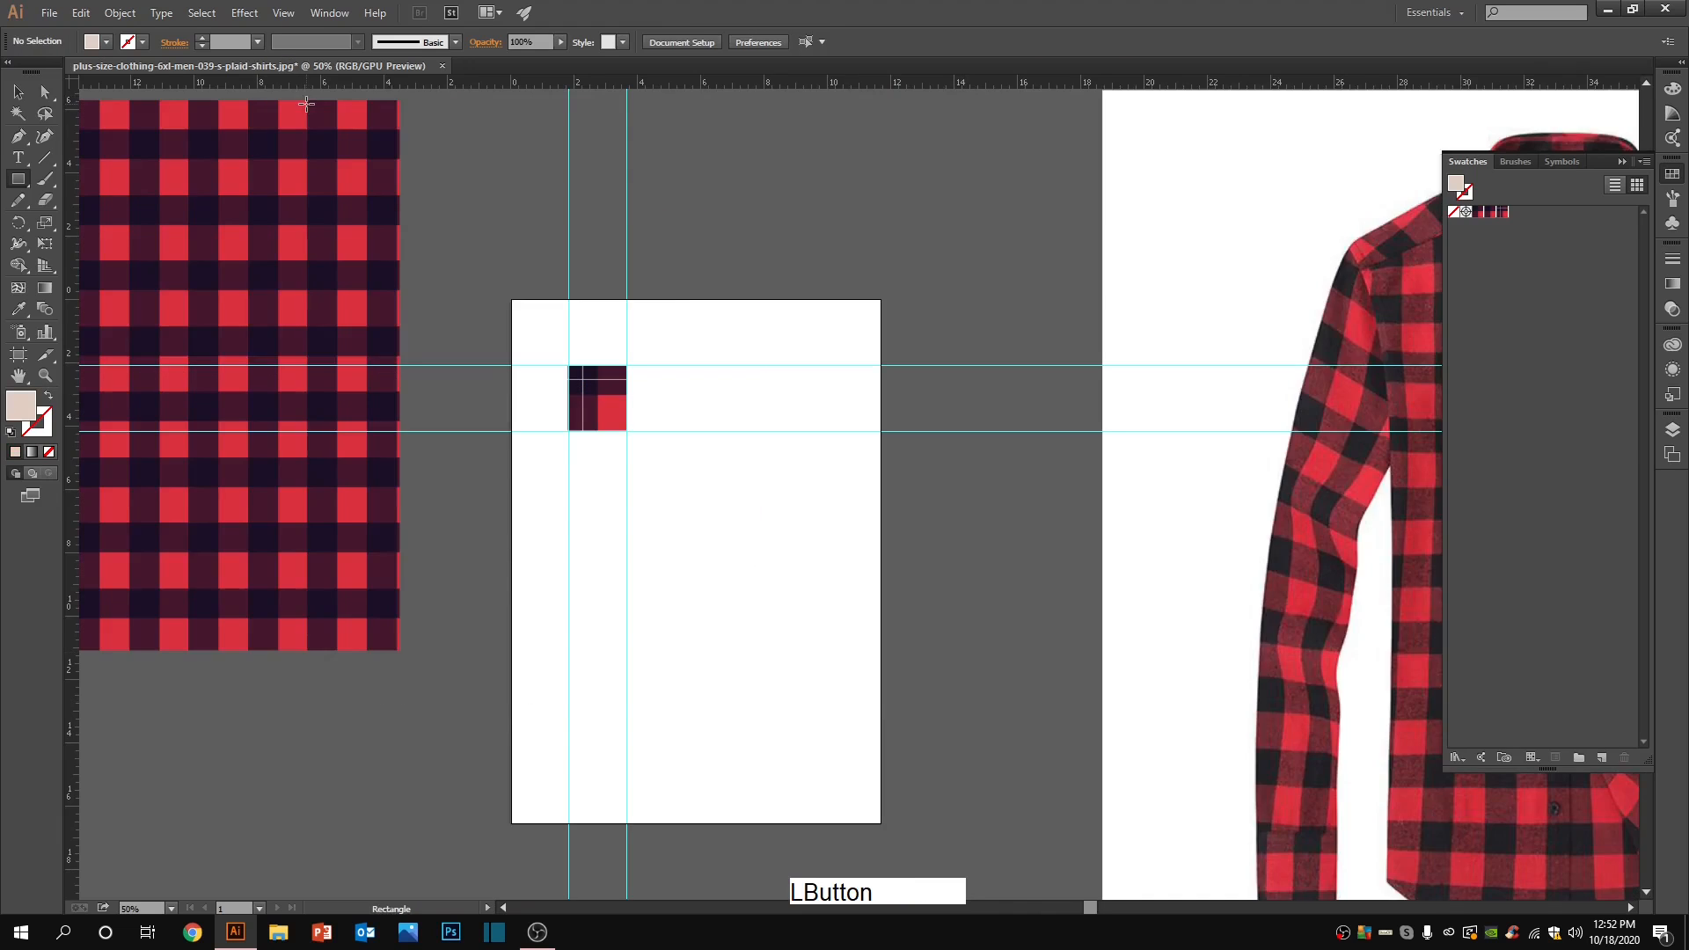
Step: Draw a rectangle about 38.1 in by 40.1 in over the earlier plaid swatch area and fill it with the striped plaid pattern
scroll(753, 407, down, 4)
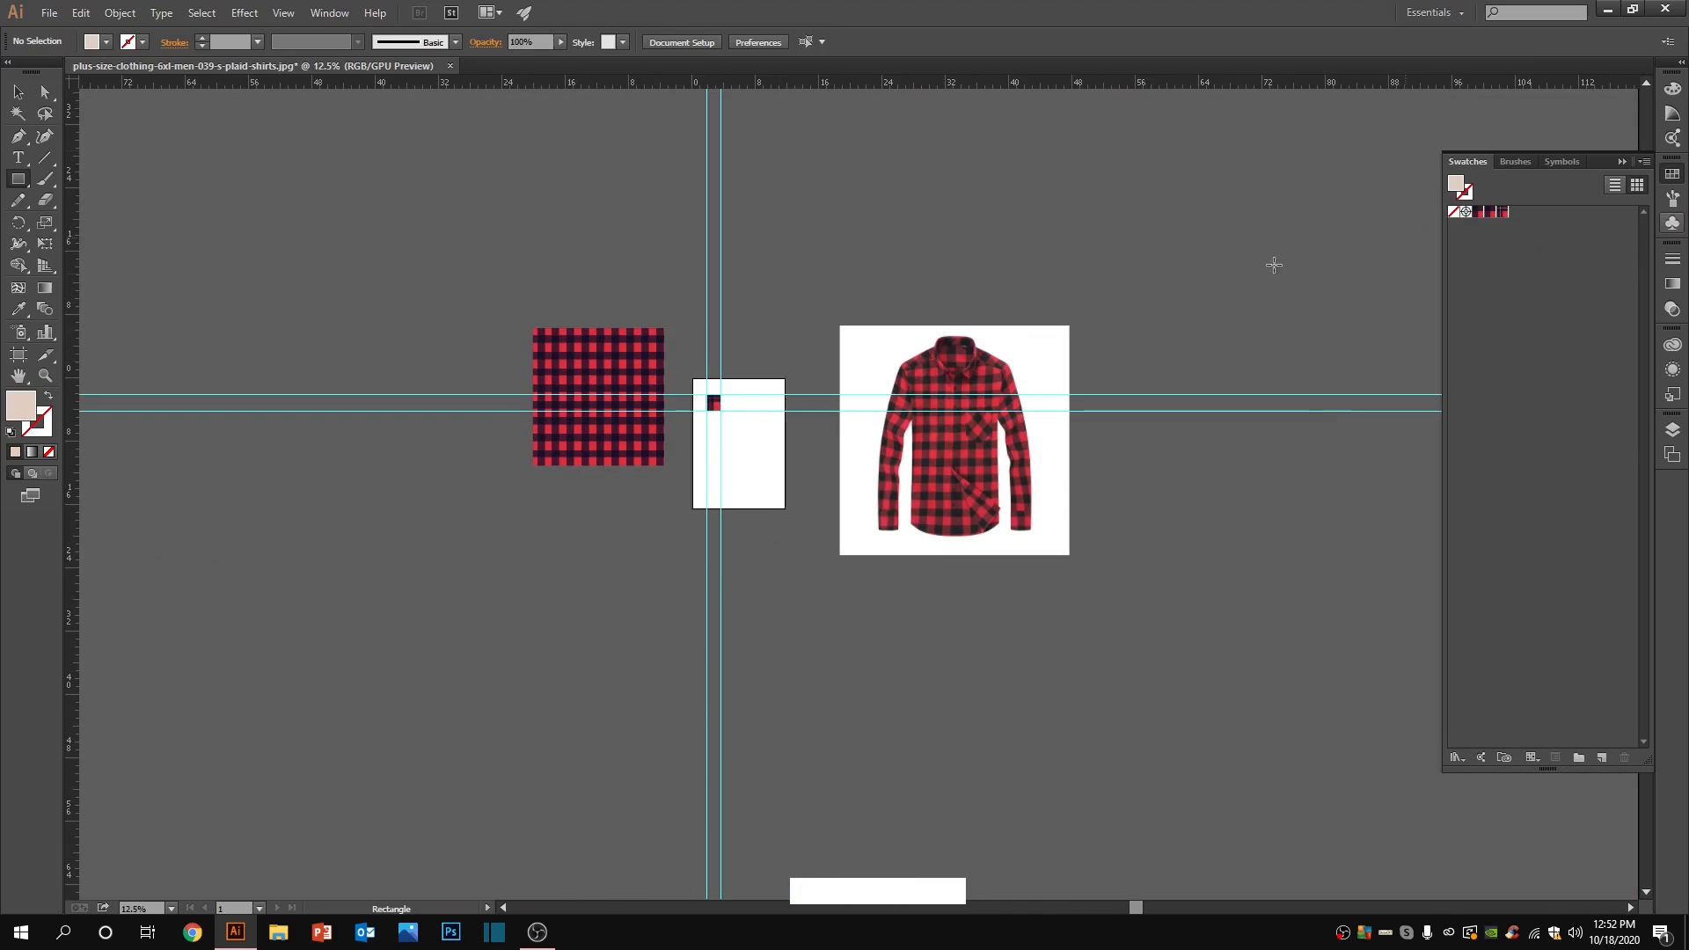
mouse_move(473, 265)
mouse_down()
mouse_move(690, 566)
mouse_move(774, 582)
mouse_up()
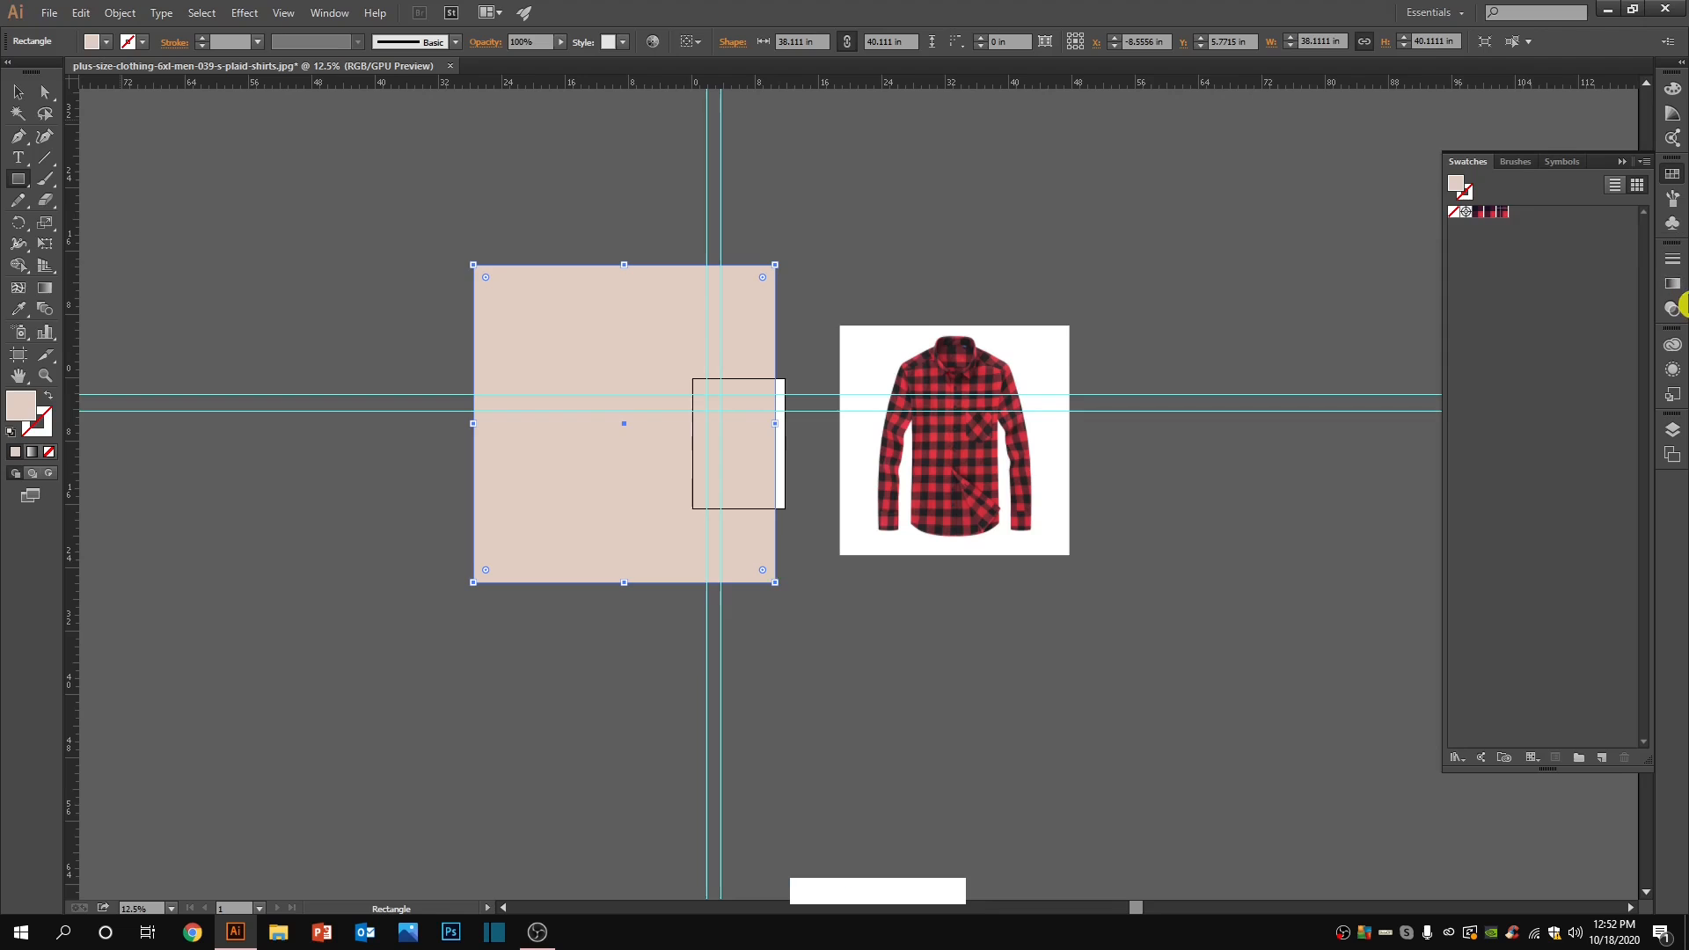
click(1503, 211)
Step: Draw a second rectangle about 34.2 in by 43.7 in beside it, fill it with the stripe-free plaid pattern, and compare the two
mouse_move(155, 236)
mouse_down()
mouse_move(186, 228)
mouse_move(237, 378)
mouse_move(425, 583)
mouse_up()
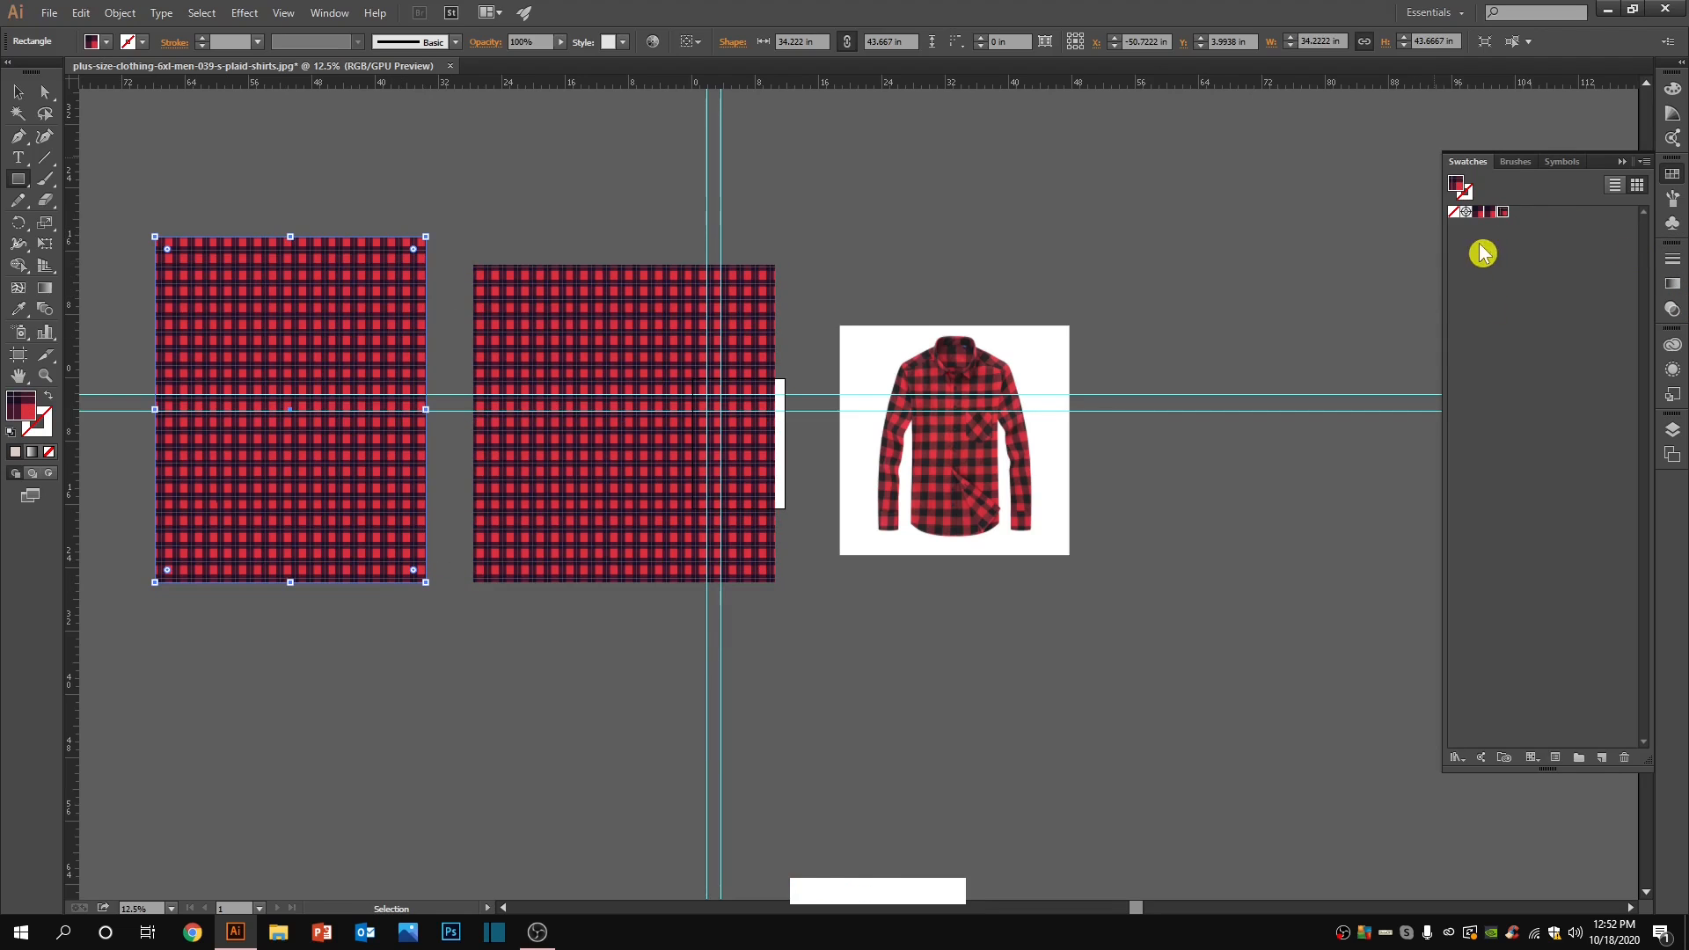
click(1489, 212)
ctrl+space+click(534, 337)
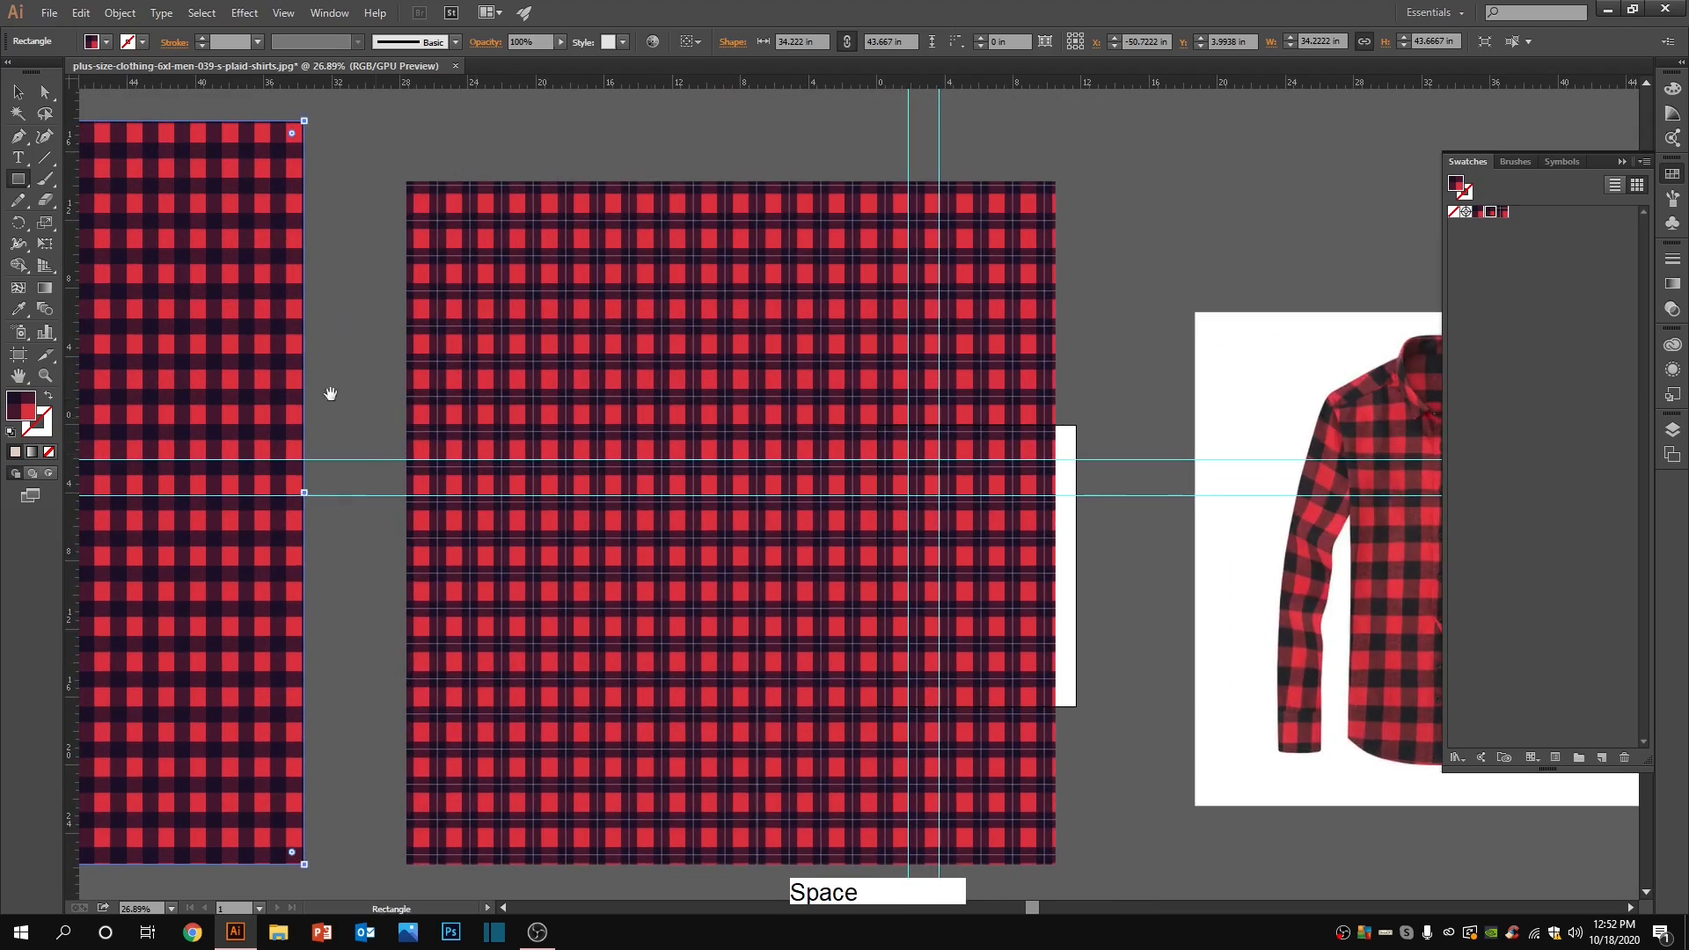
drag(331, 394, 459, 396)
drag(572, 394, 829, 417)
scroll(779, 425, up, 1)
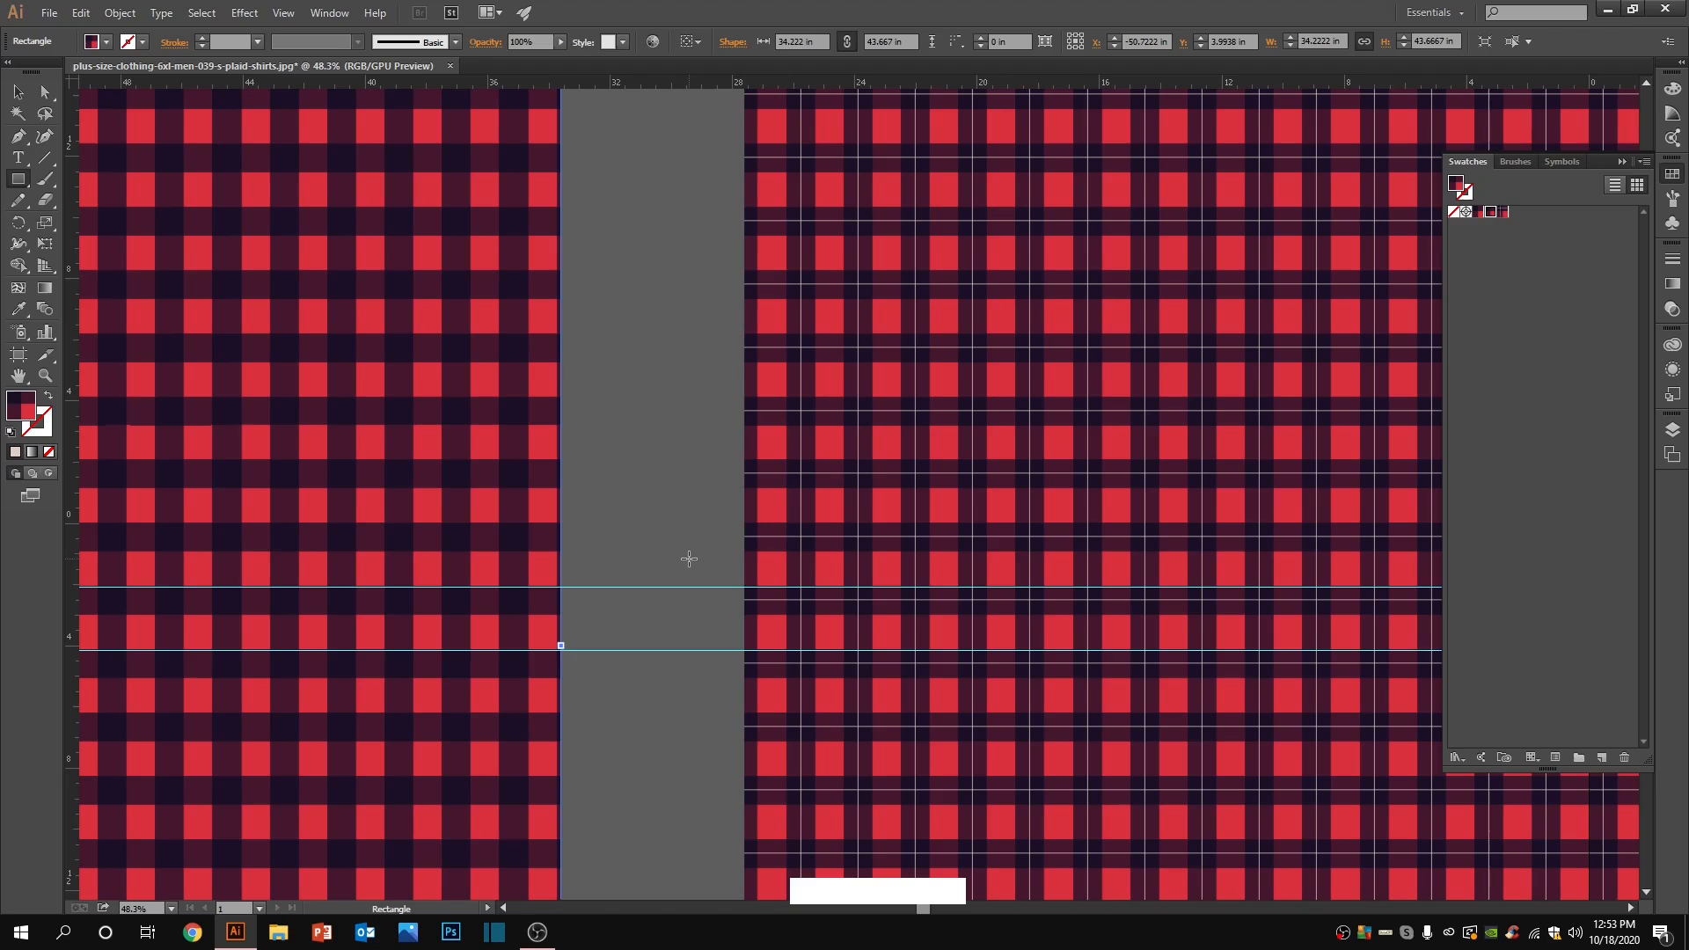
scroll(689, 559, up, 1)
scroll(688, 558, down, 3)
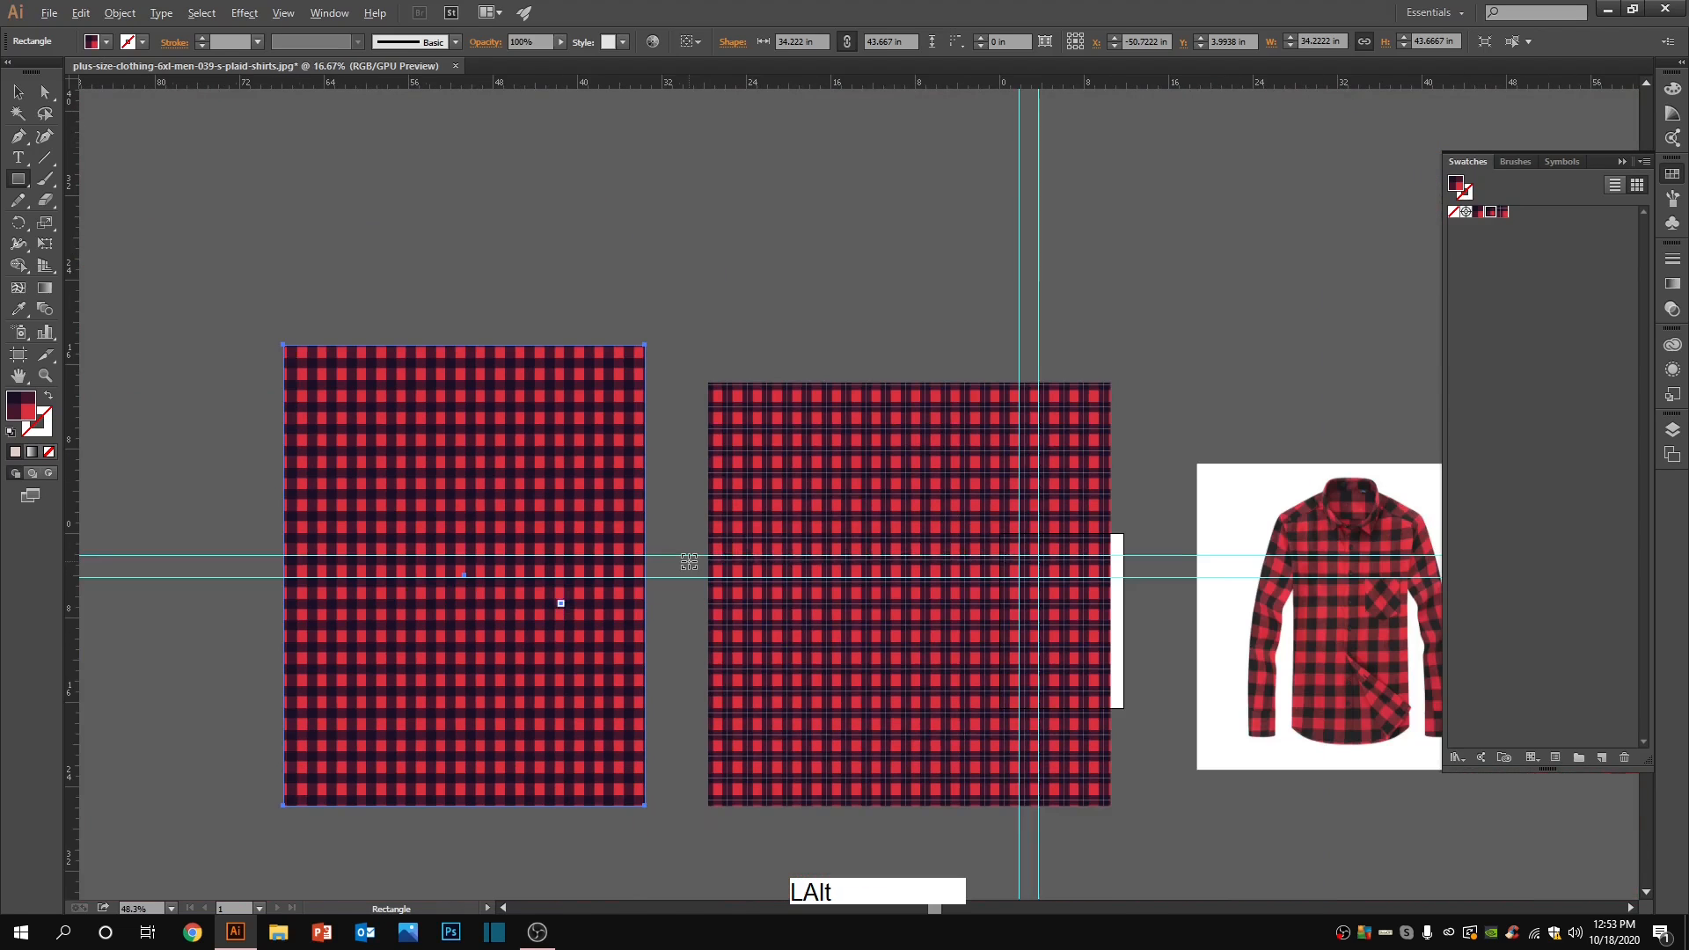